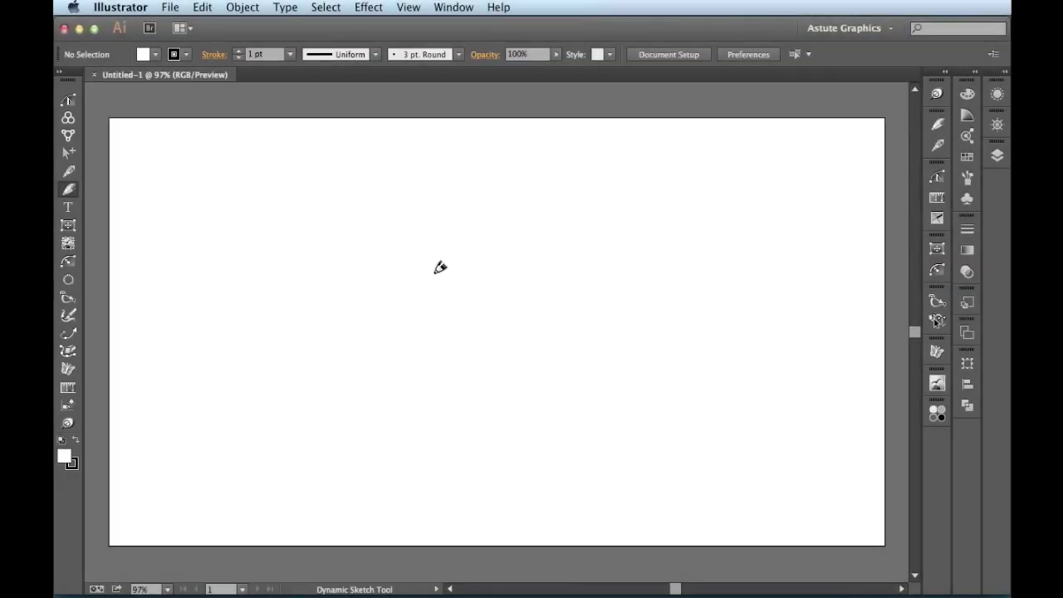
Switch to the Selection tool and hide the artboard edge and grey pasteboard for a plain white canvas
key("v")
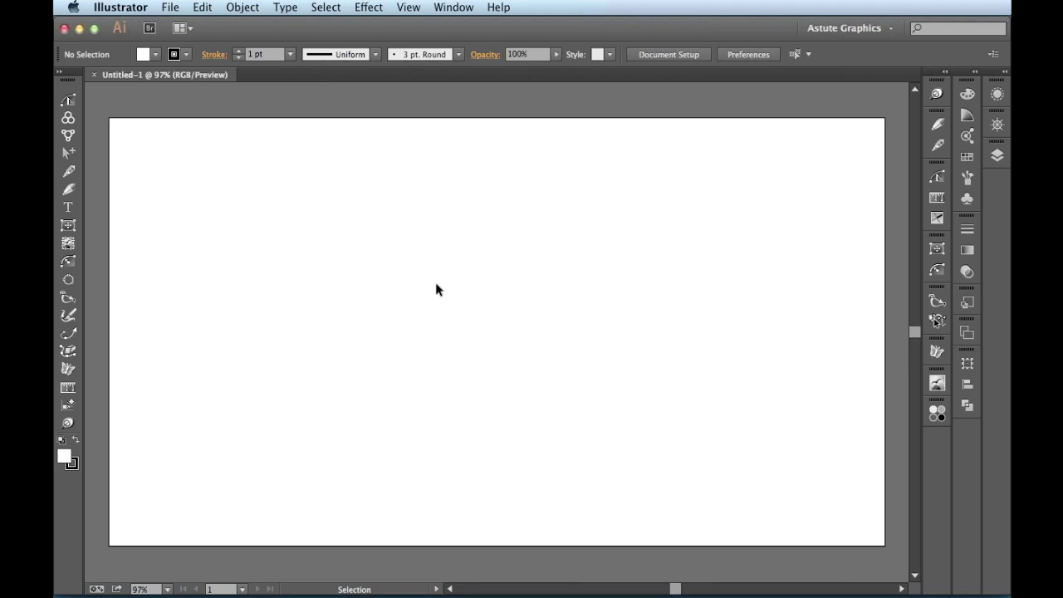
key("super")
key("super+shift+h")
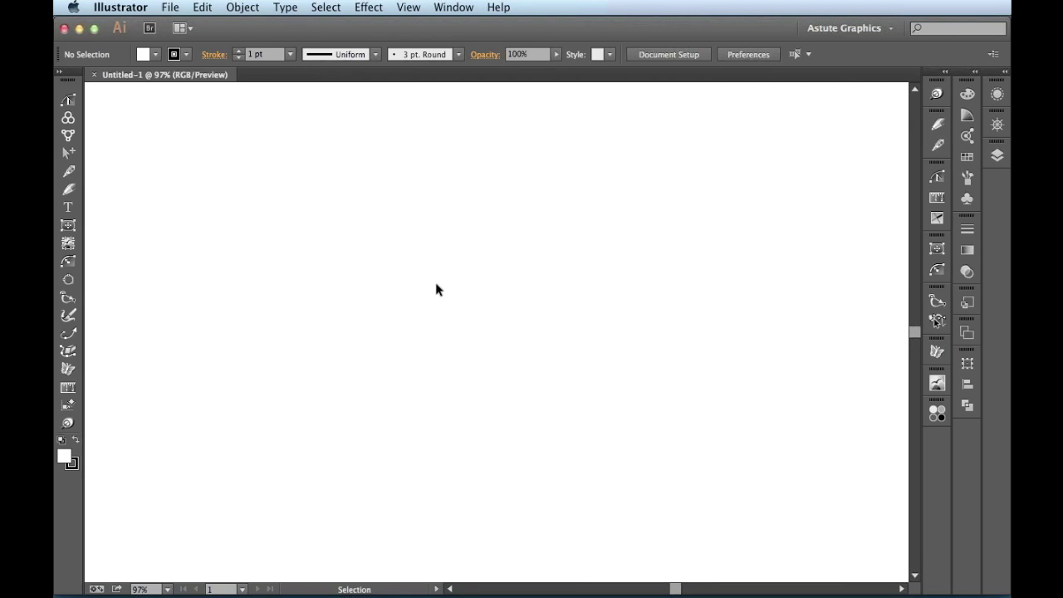
scroll(438, 290, "up", 1)
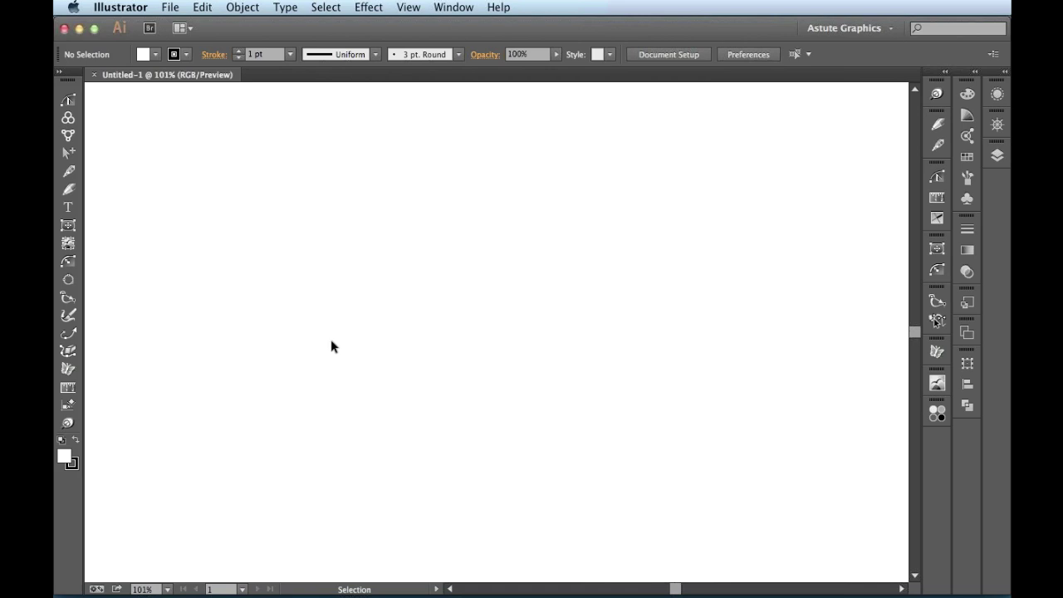
Draw a circle on the left of the canvas, make it solid black with no stroke, and nudge it lower
left_click(68, 225)
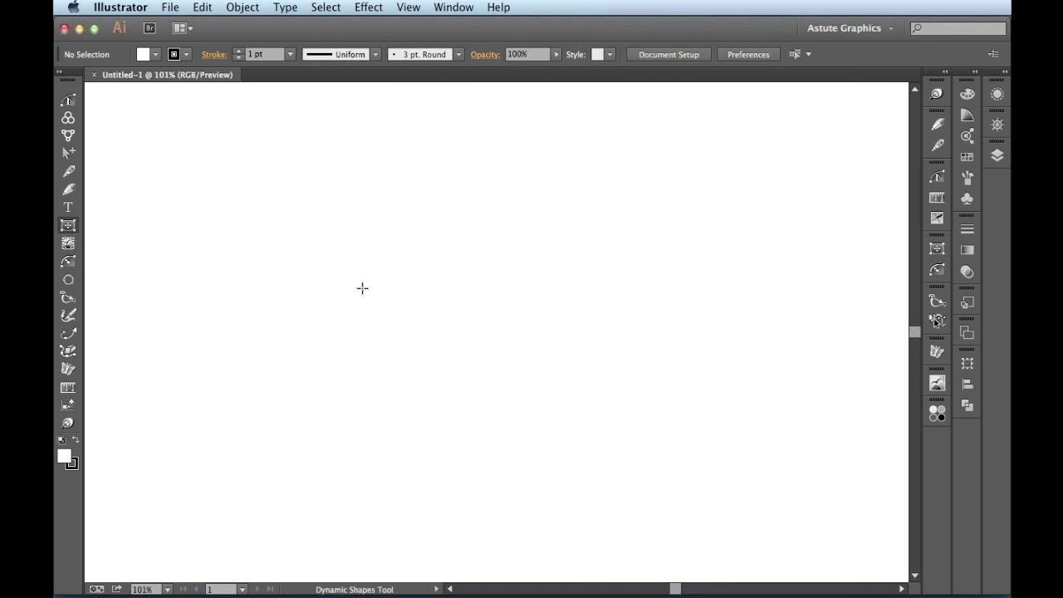
left_click_drag(308, 272, 316, 173)
key("Up")
key("shift")
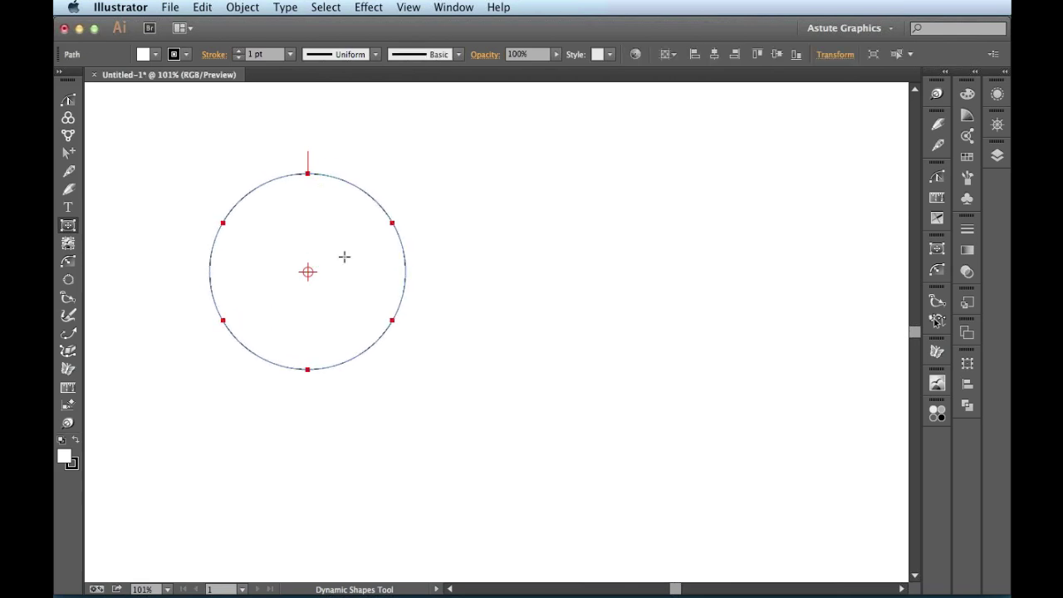
key("slash")
key("shift+x")
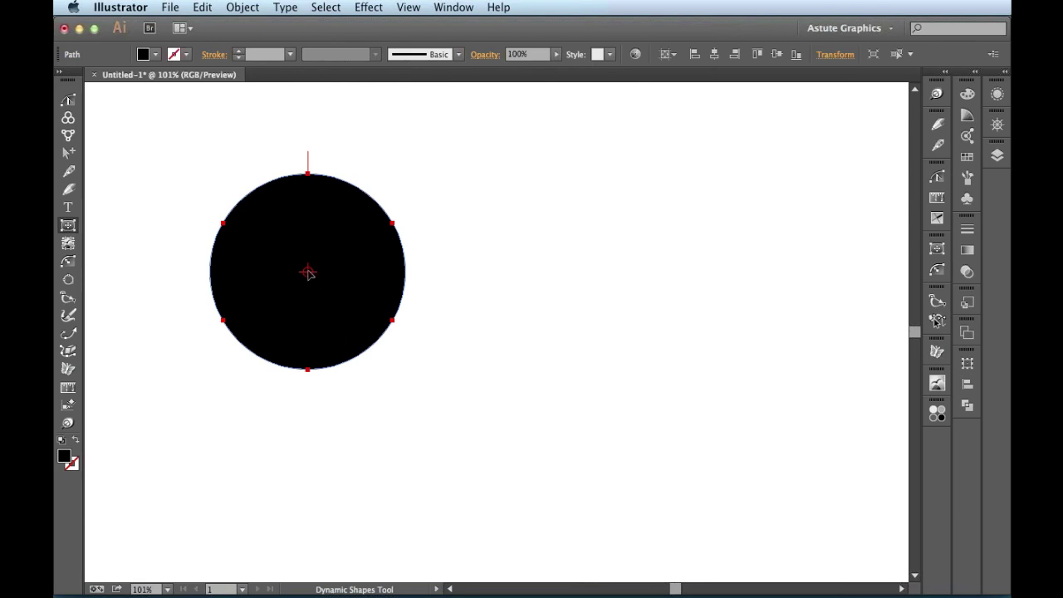
left_click_drag(307, 271, 307, 295)
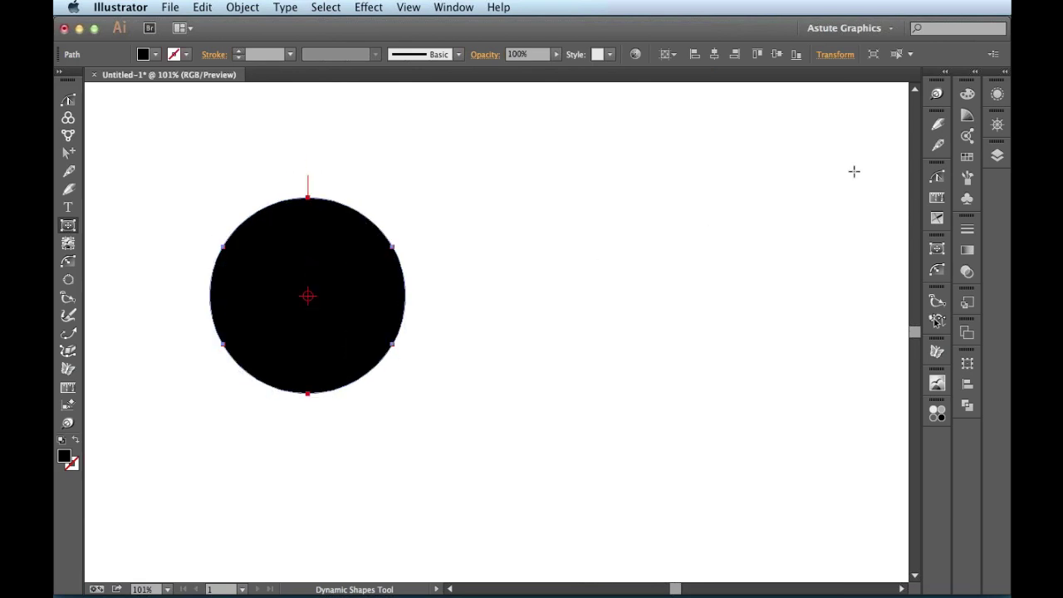
Apply the Stylism Gaussian Blur preset to the circle and widen its blur radius
left_click(936, 95)
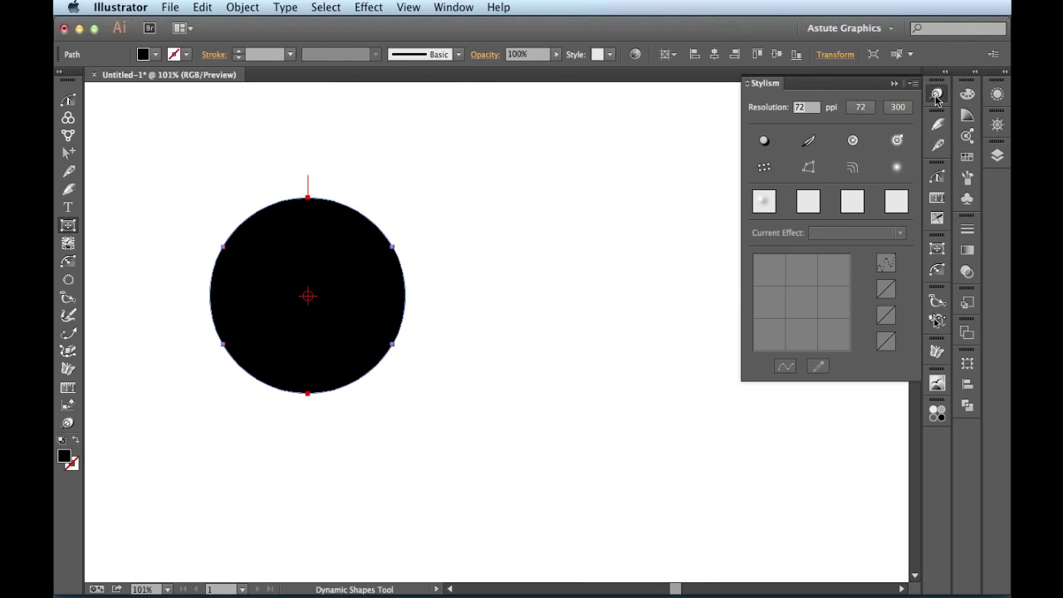
left_click(898, 167)
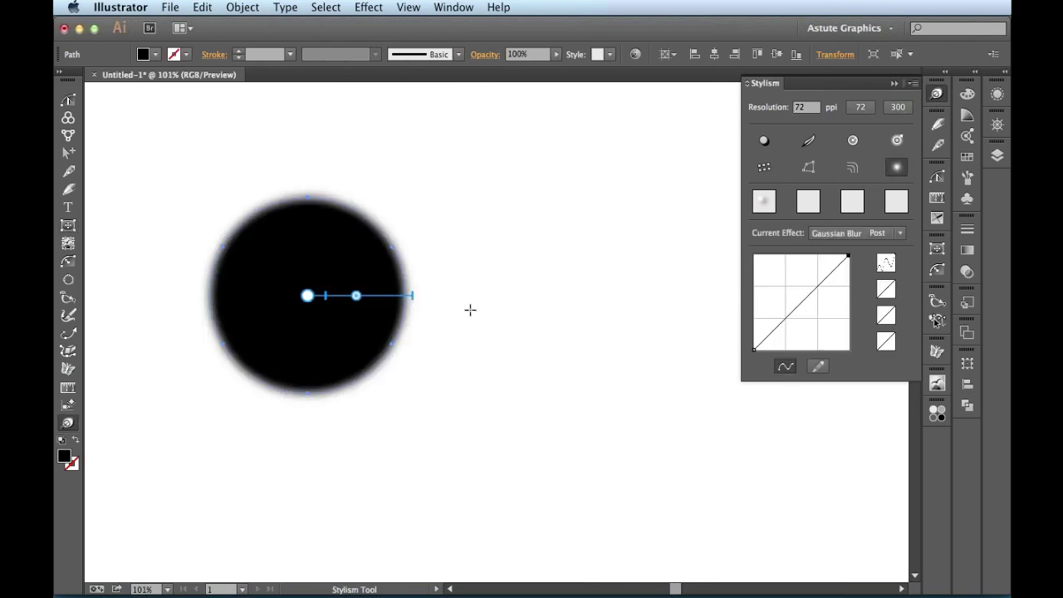
left_click_drag(356, 296, 388, 297)
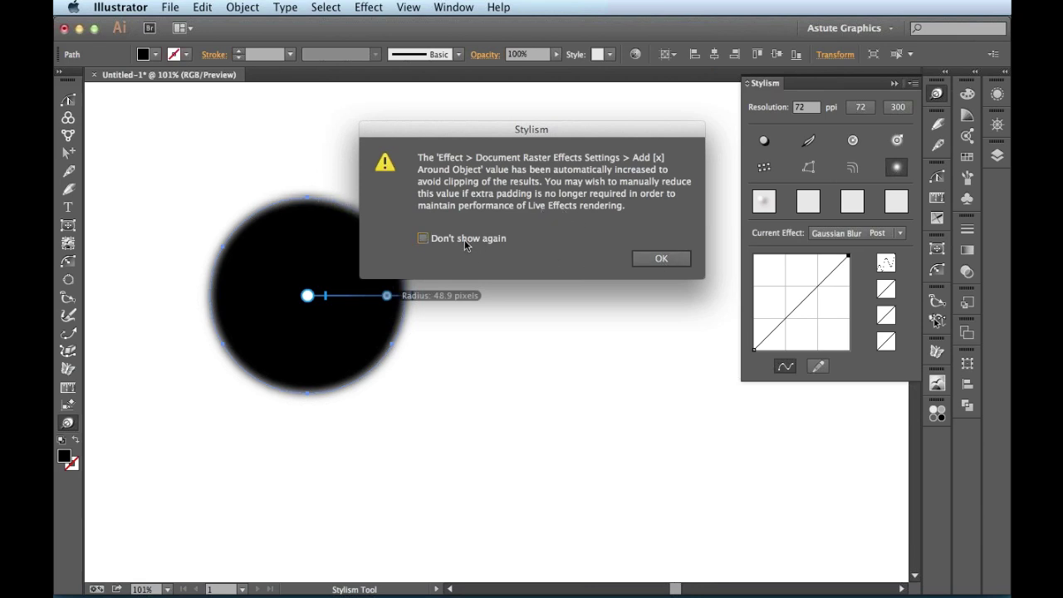
left_click(660, 257)
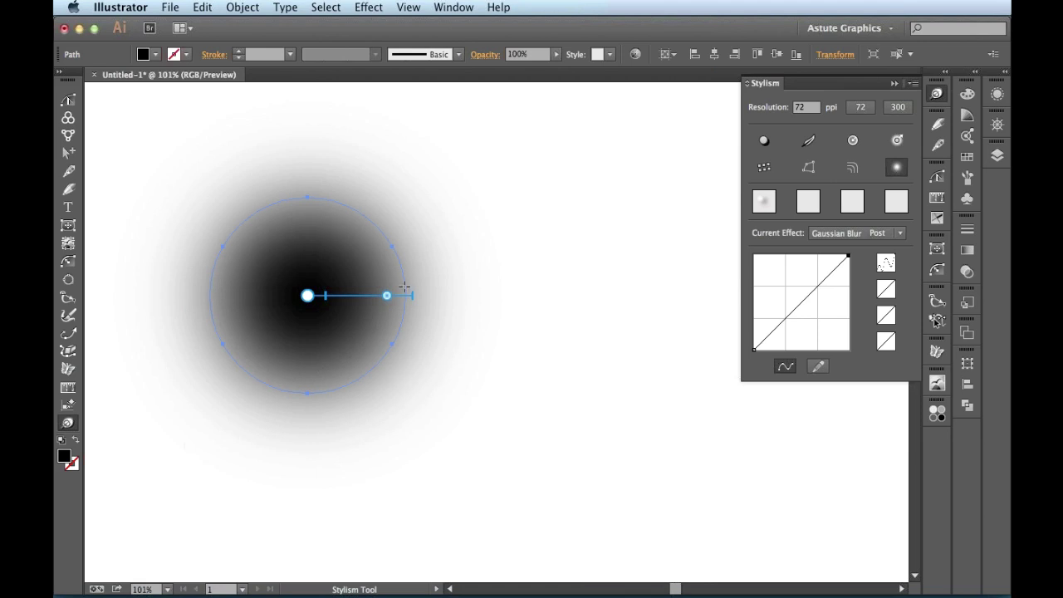
left_click(940, 93)
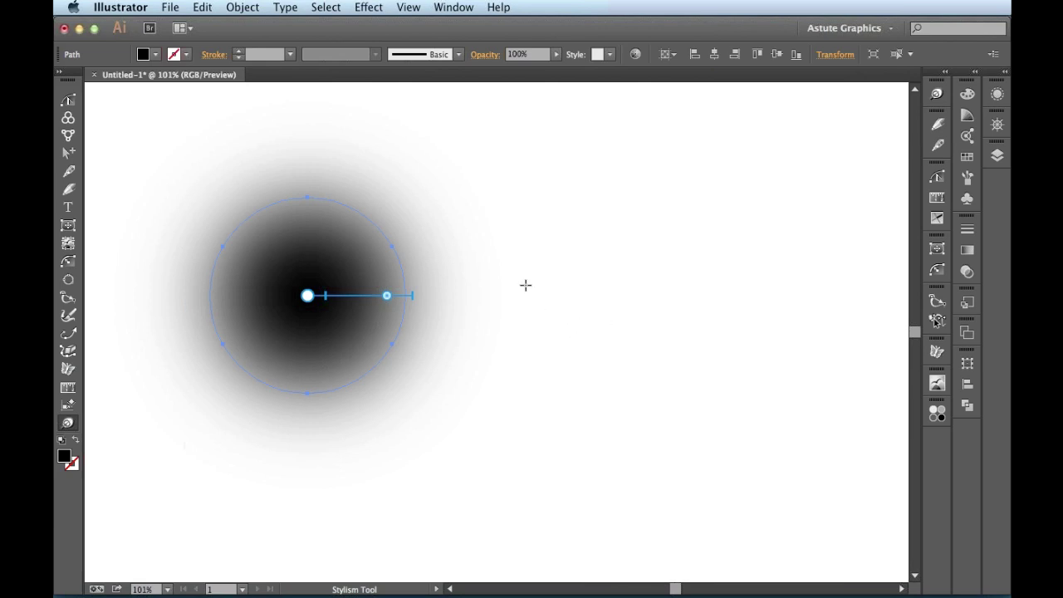
Apply Effect > Phantasm > Halftone to the blurred circle with DPI set to 3
left_click(370, 8)
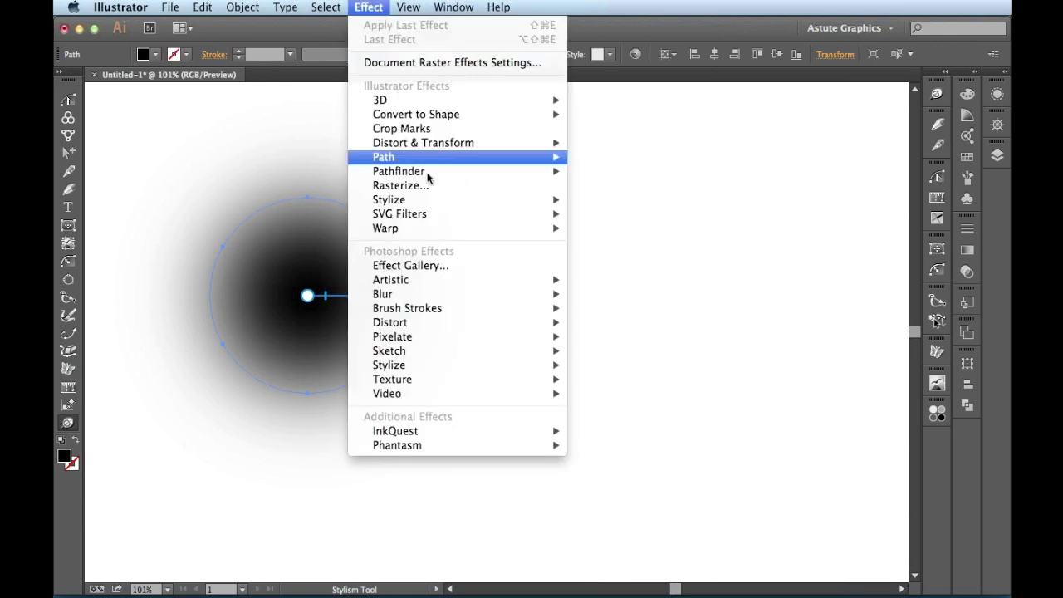
mouse_move(492, 446)
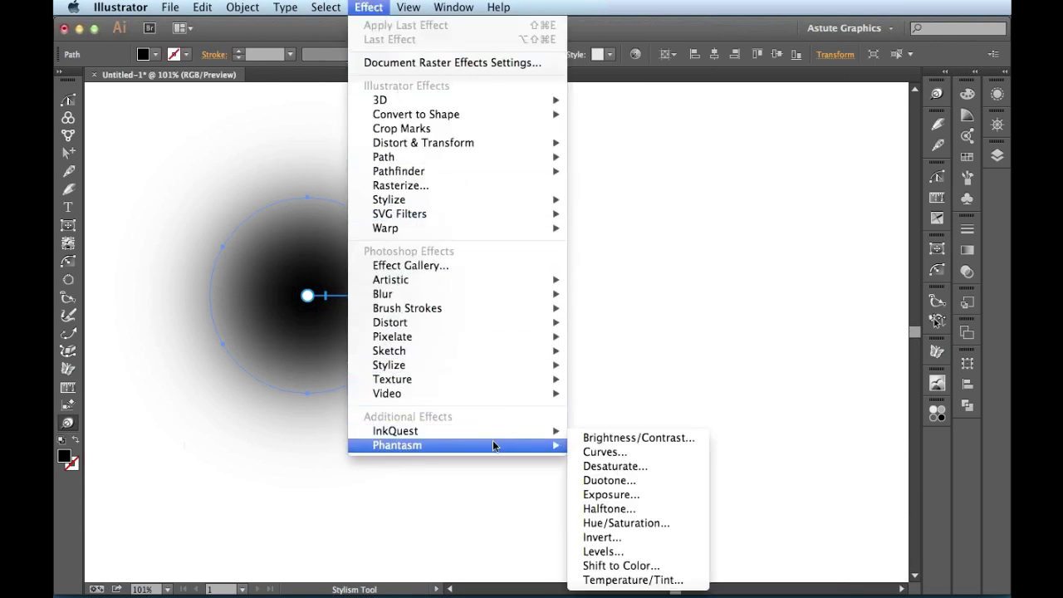
left_click(676, 510)
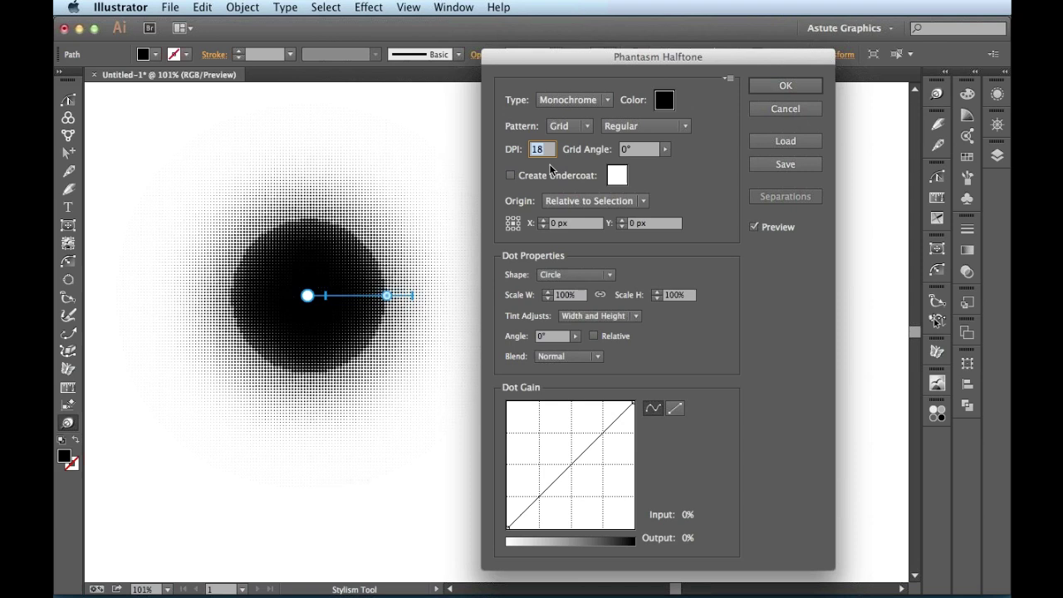
type("3")
key("Tab")
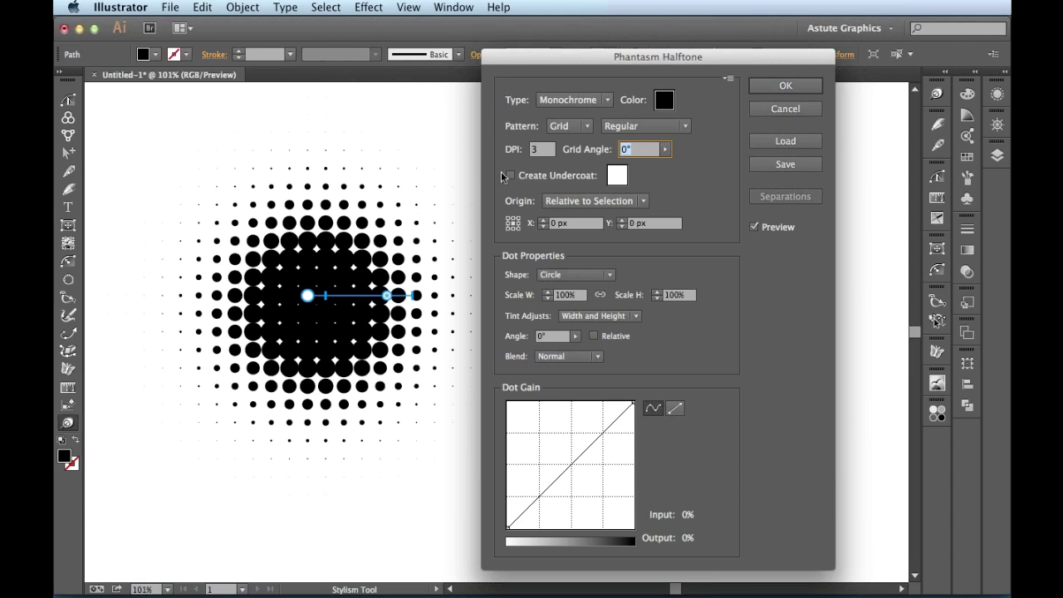
Keep the Monochrome halftone type and change the dot colour to dark red (D60707)
left_click(607, 102)
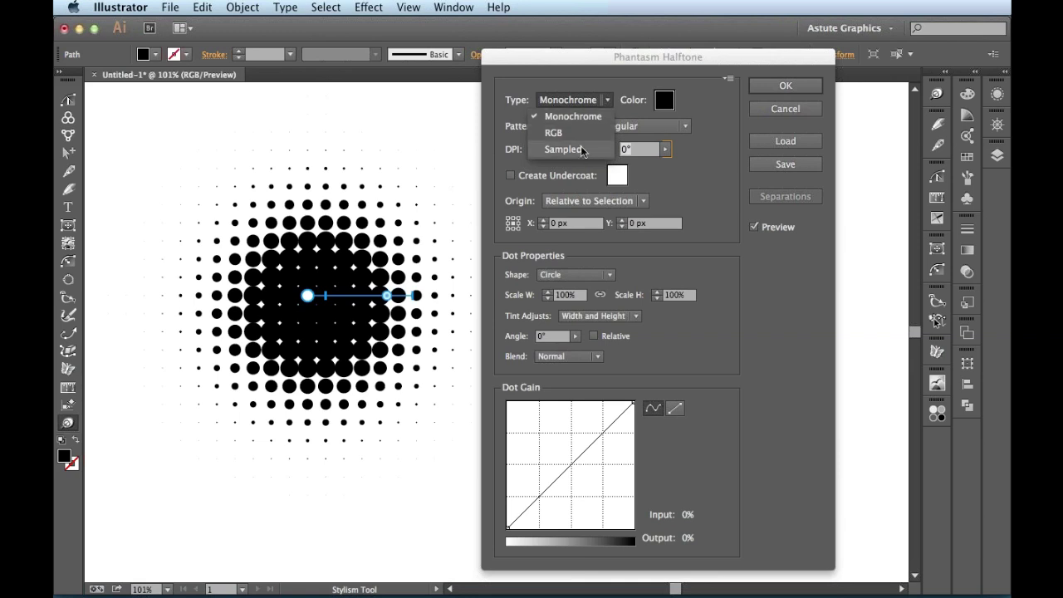
left_click(604, 114)
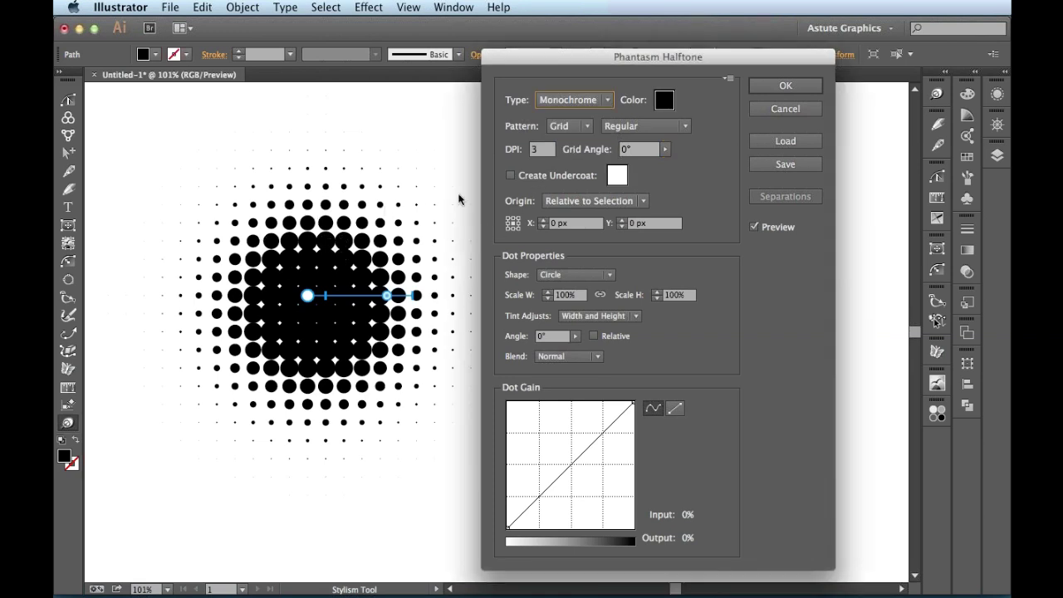
left_click(659, 99)
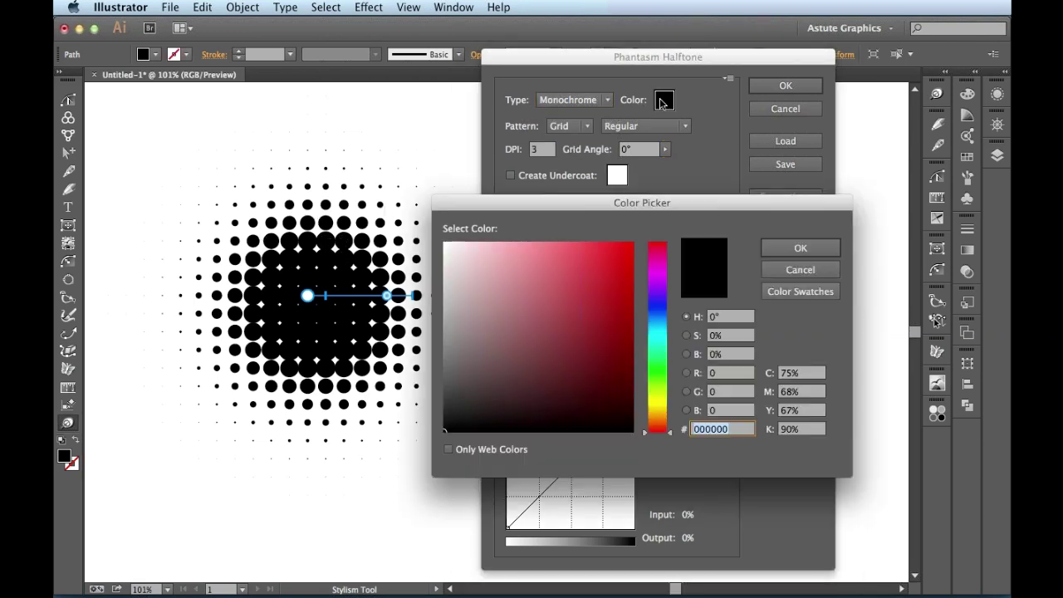
left_click(658, 412)
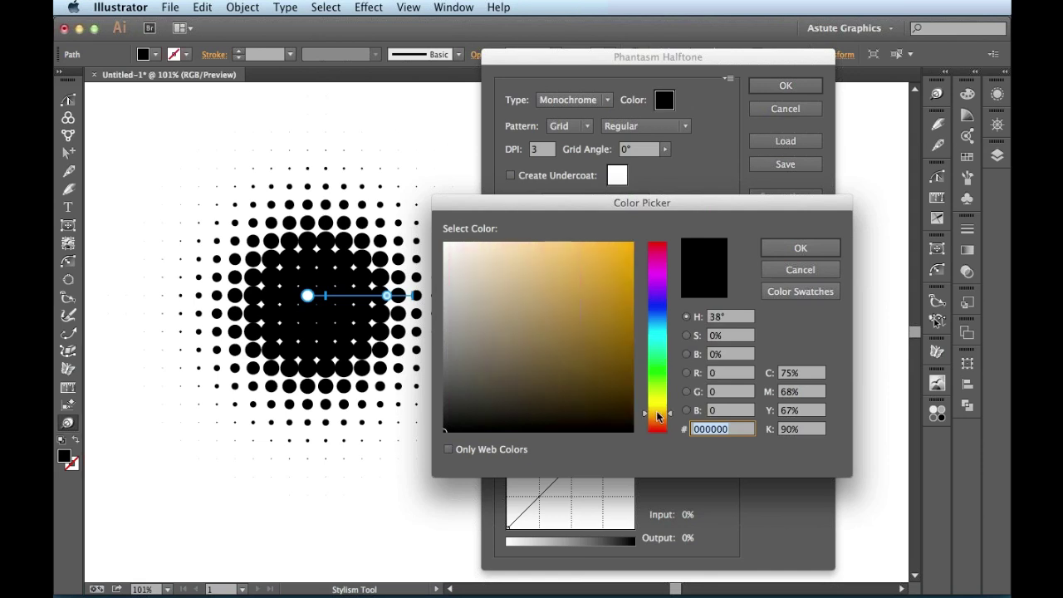
left_click(626, 251)
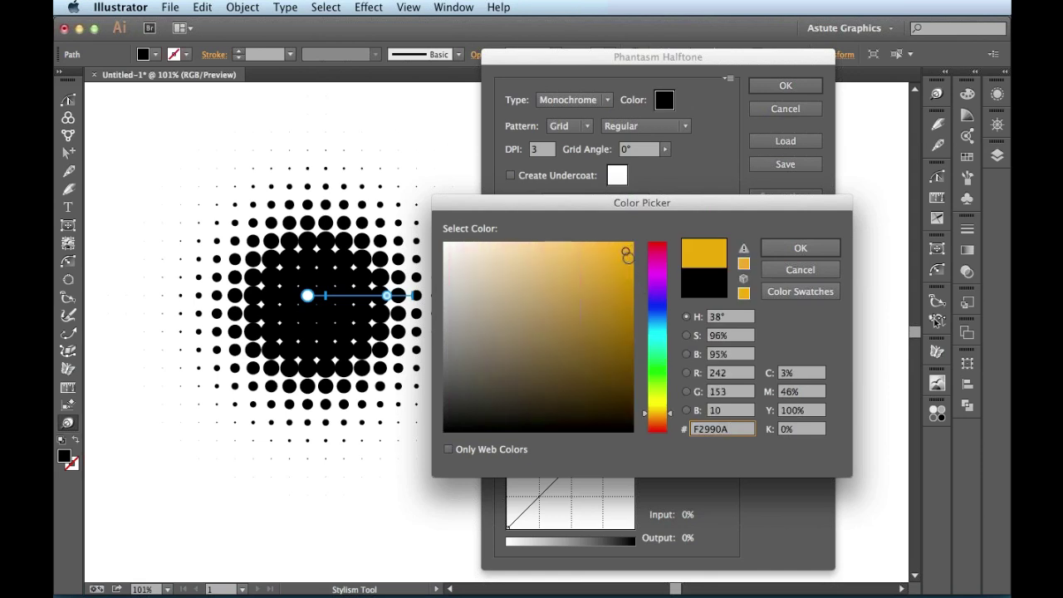
left_click_drag(657, 430, 654, 446)
left_click(629, 272)
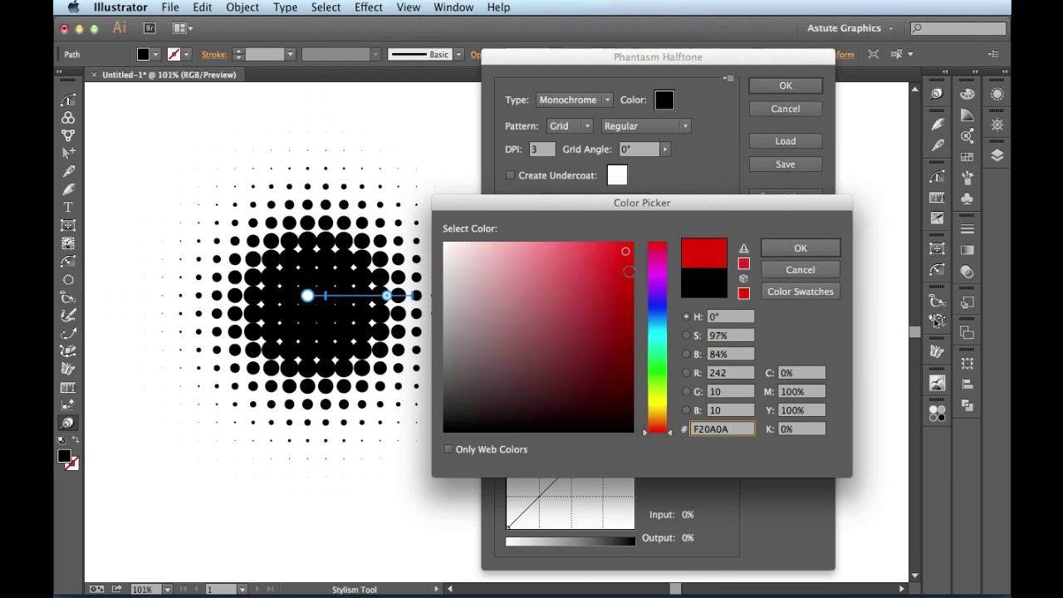
left_click(786, 249)
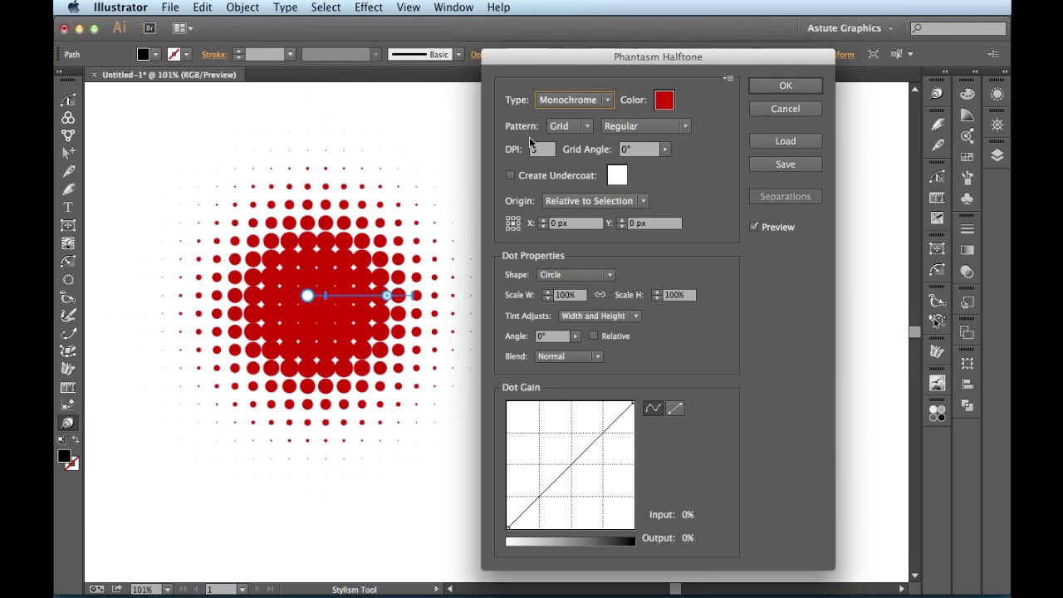
Keep the Grid pattern and switch its arrangement from Regular to Alternating
left_click(588, 128)
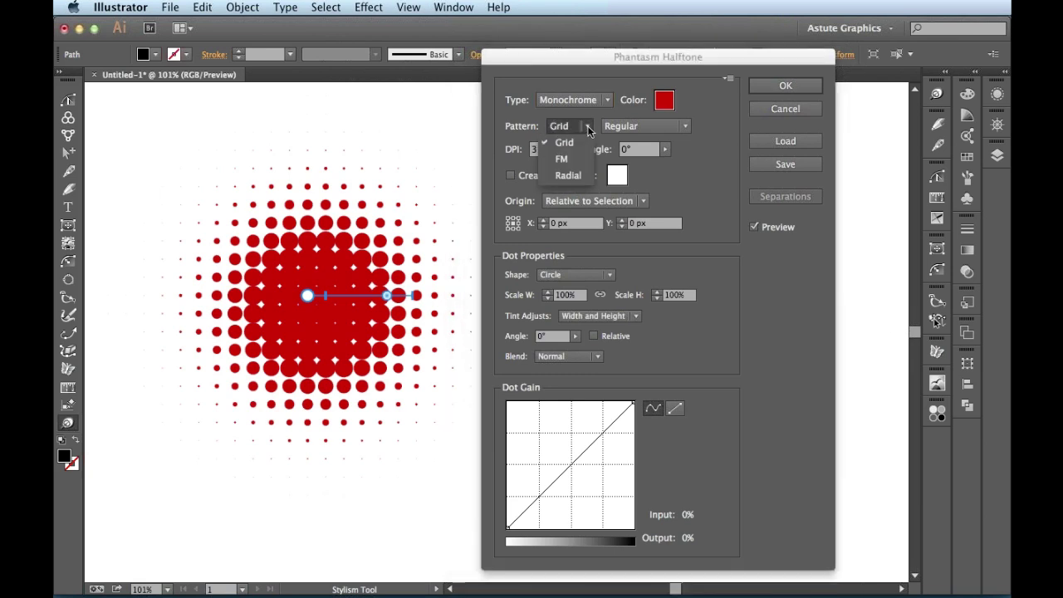
left_click(587, 127)
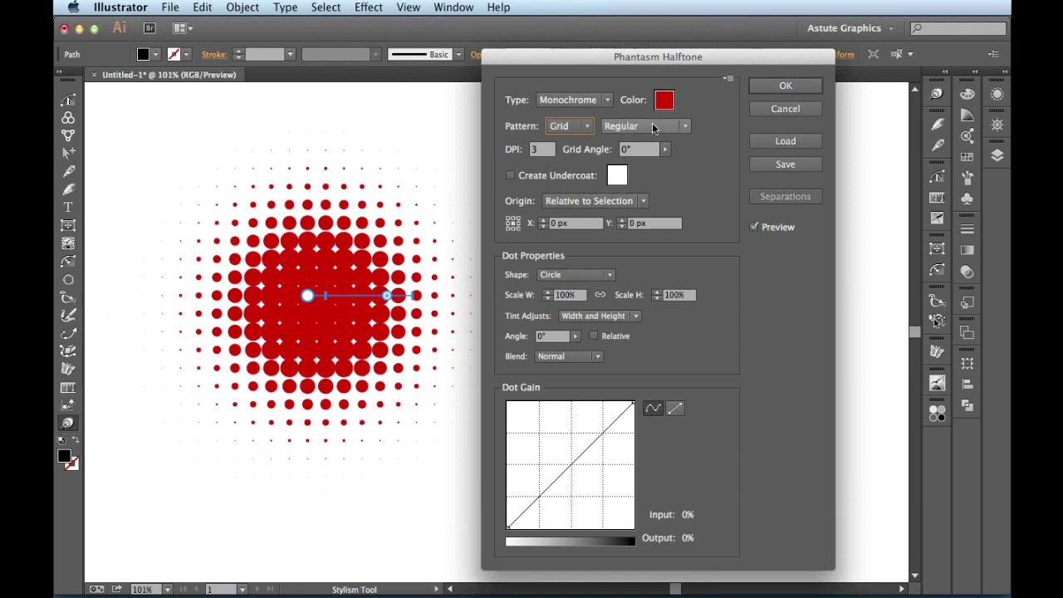
left_click(686, 127)
left_click(686, 127)
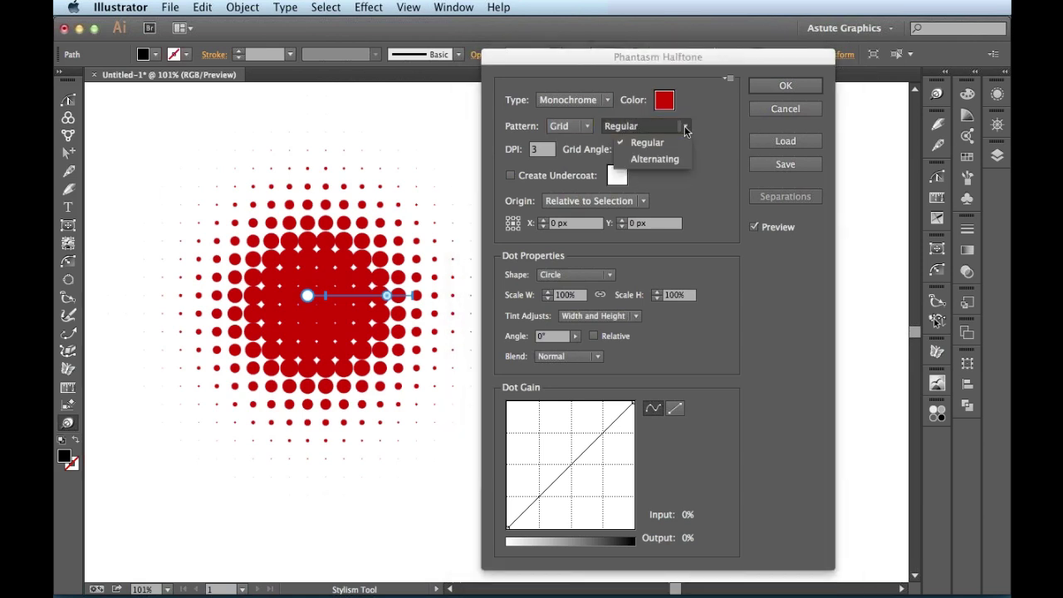
left_click(686, 127)
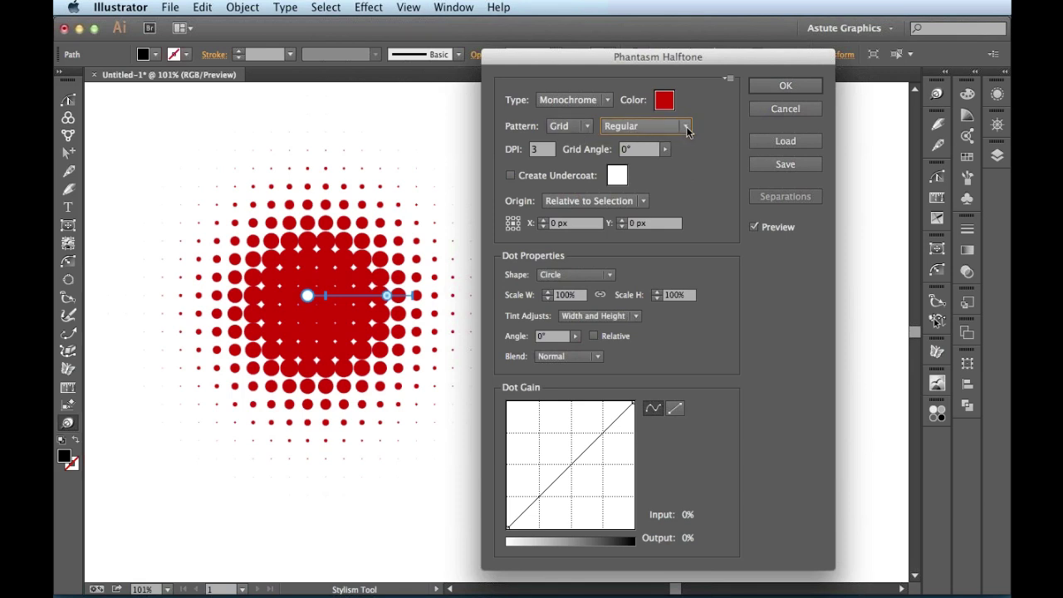
left_click(686, 127)
left_click(664, 159)
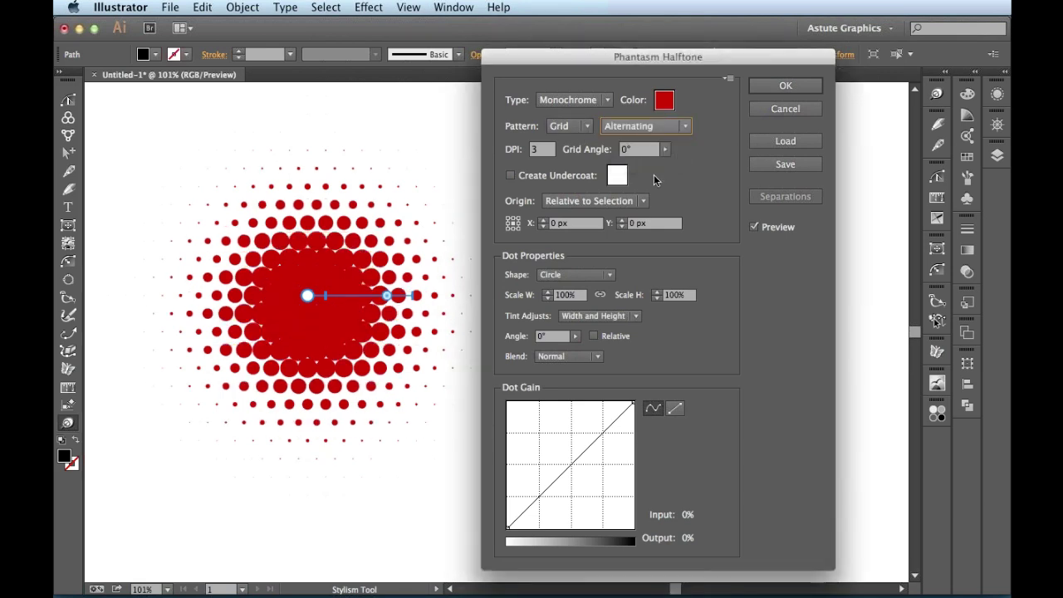
Try the FM pattern, then Radial with 6 and 7 spokes
left_click(587, 127)
left_click(576, 163)
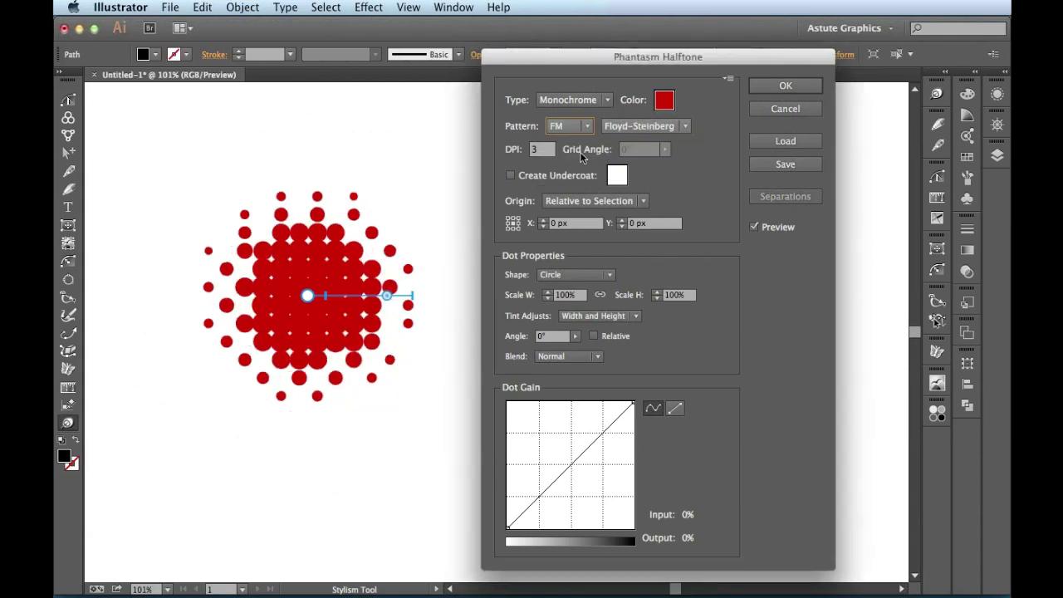
left_click(590, 127)
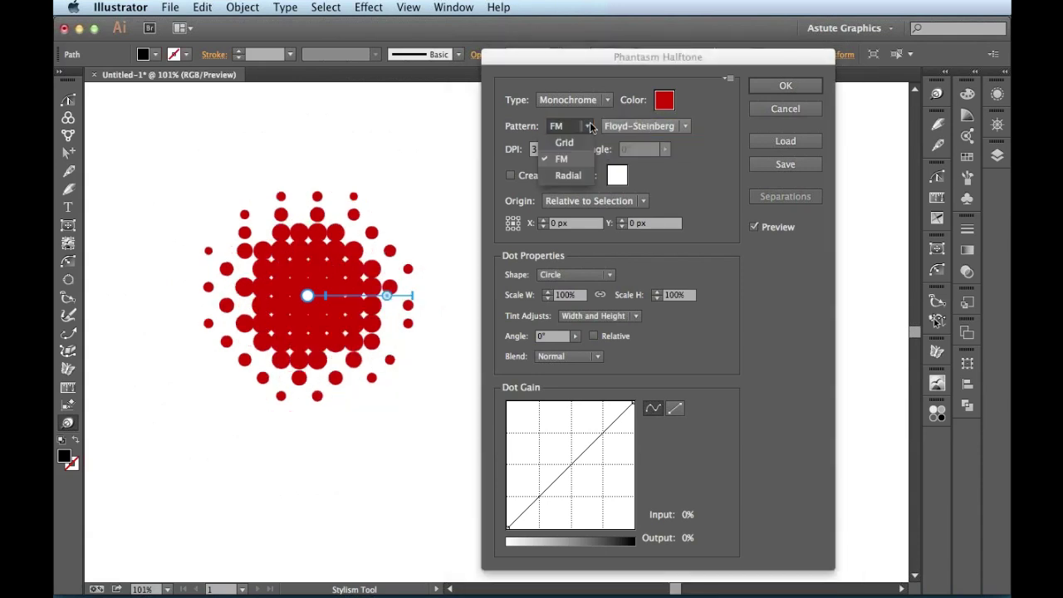
left_click(571, 176)
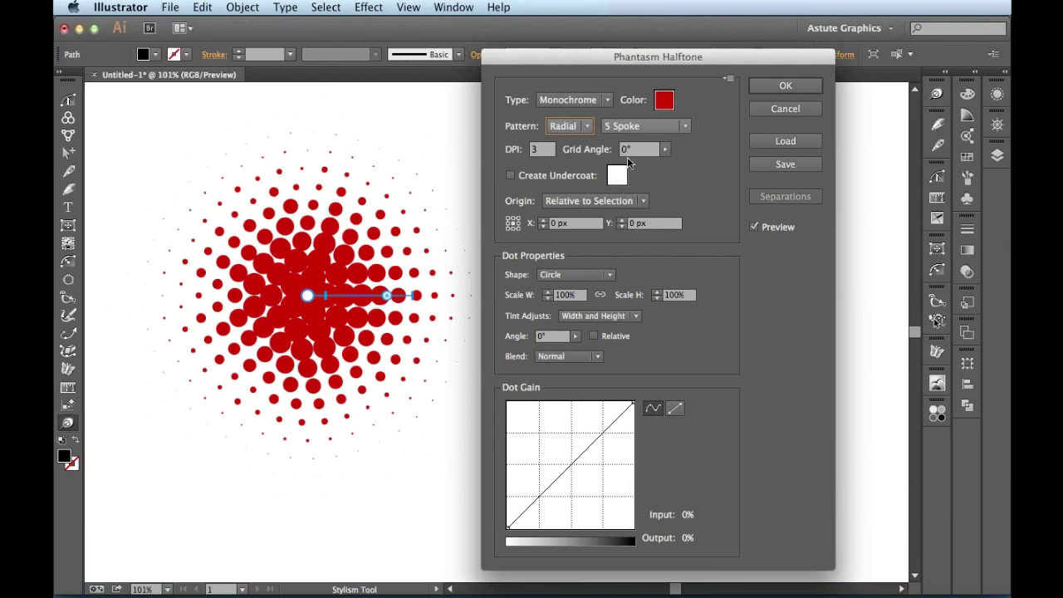
left_click(686, 126)
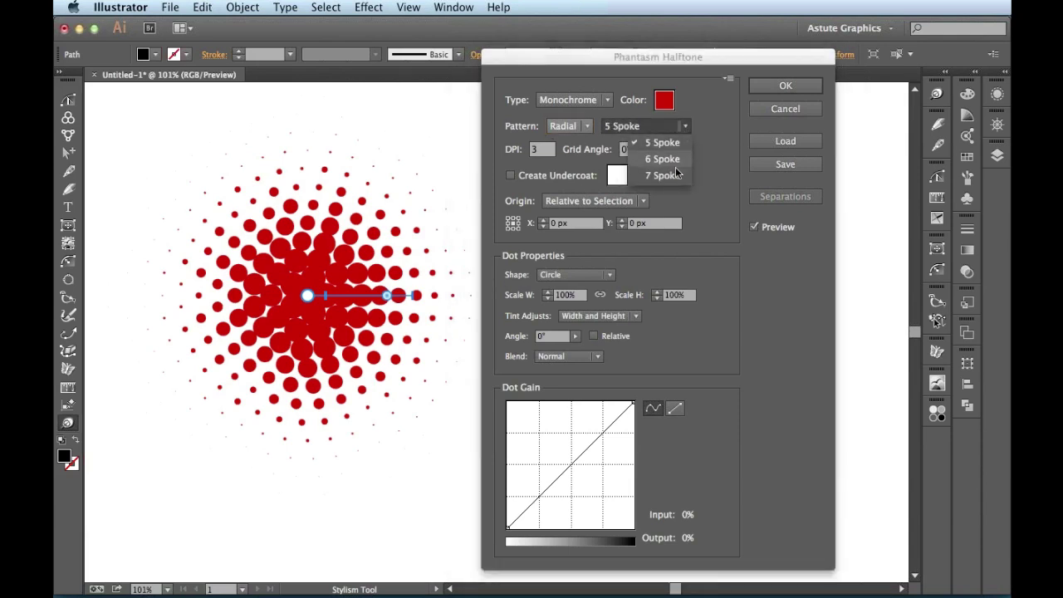
left_click(677, 165)
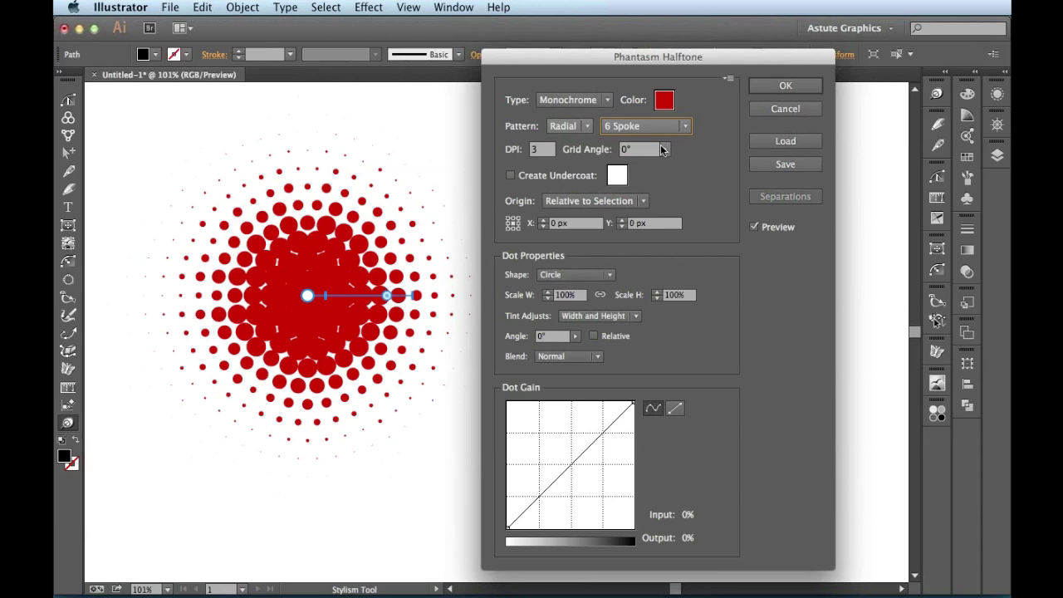
key("Down")
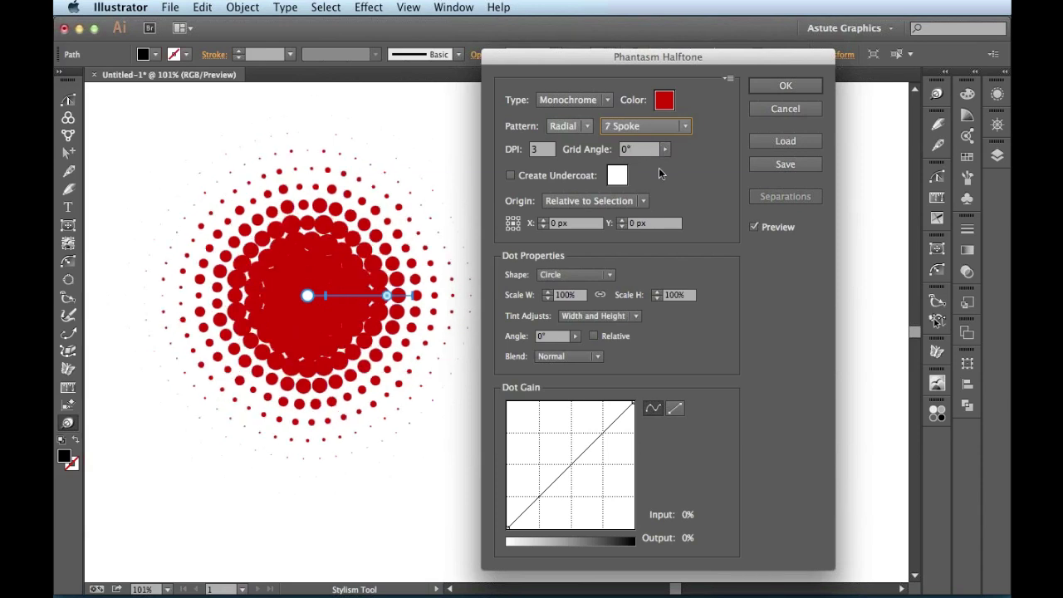
Return the halftone pattern to Grid with the Alternating layout
left_click(587, 130)
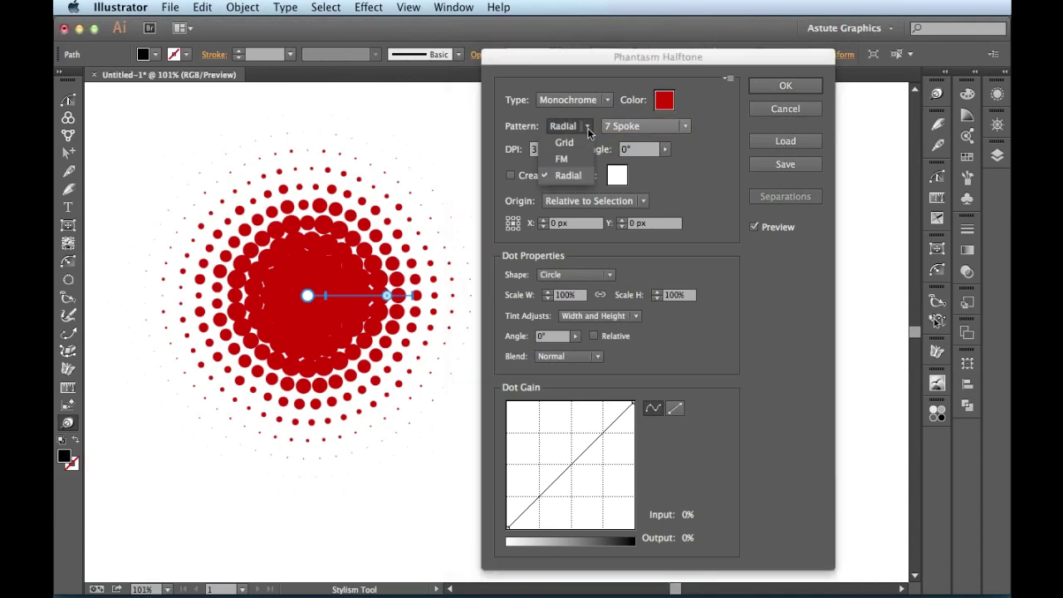
left_click(584, 142)
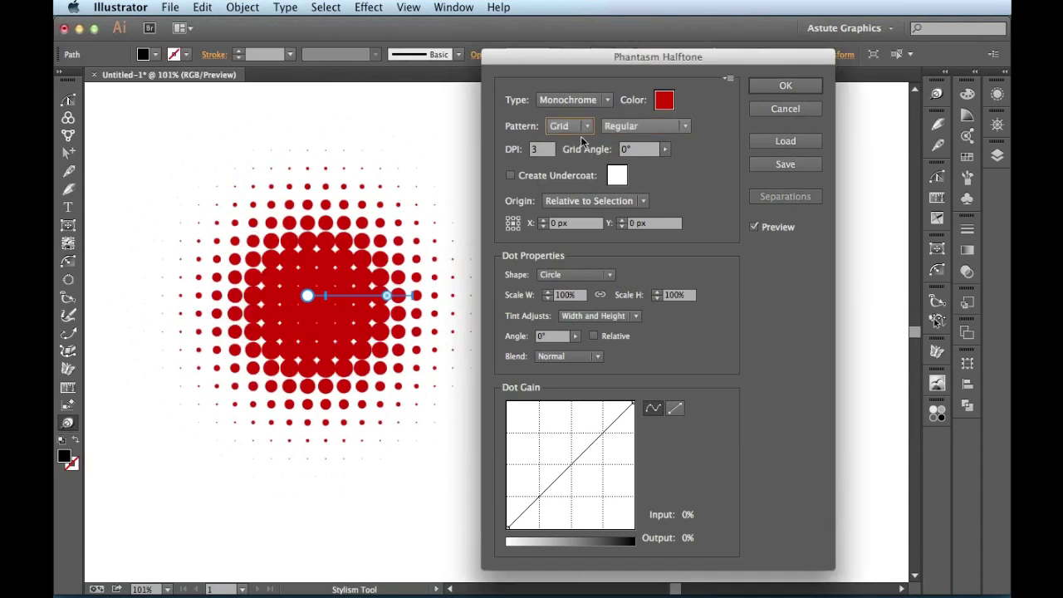
left_click(688, 126)
left_click(677, 159)
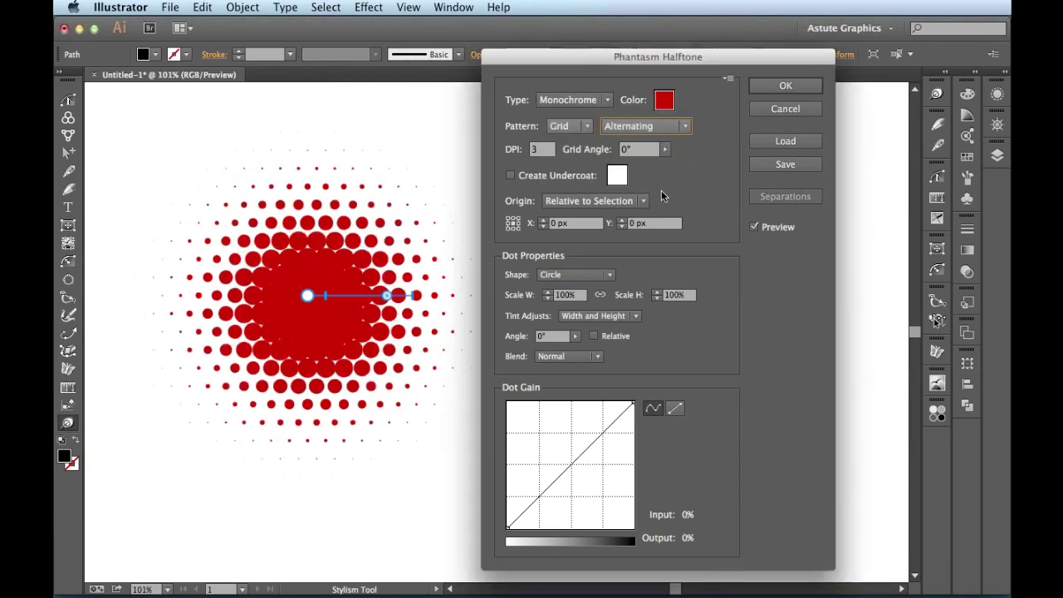
Rotate the halftone grid by dragging the Grid Angle slider
left_click(635, 148)
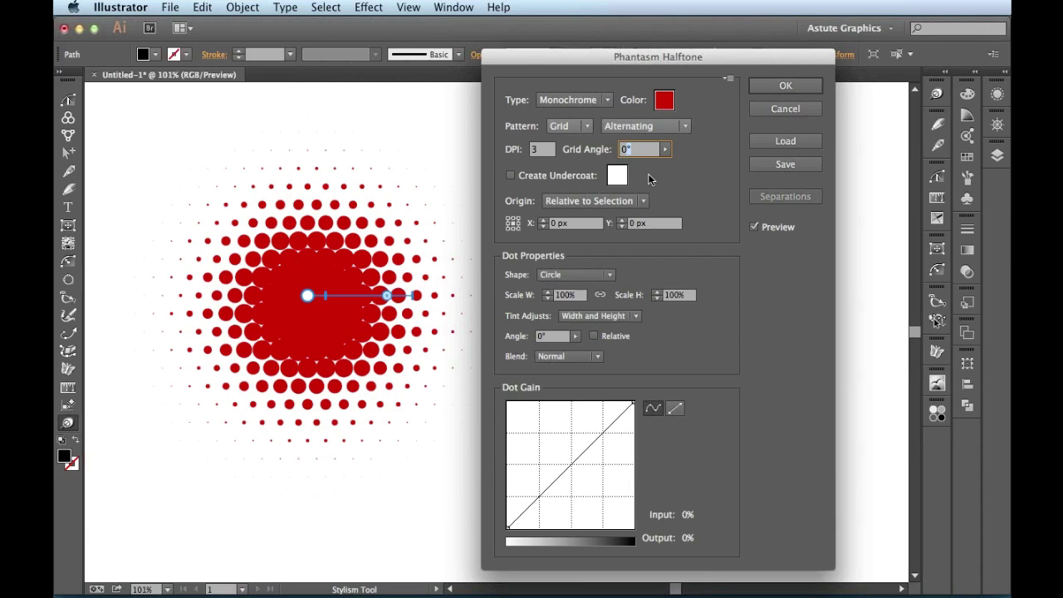
left_click(666, 149)
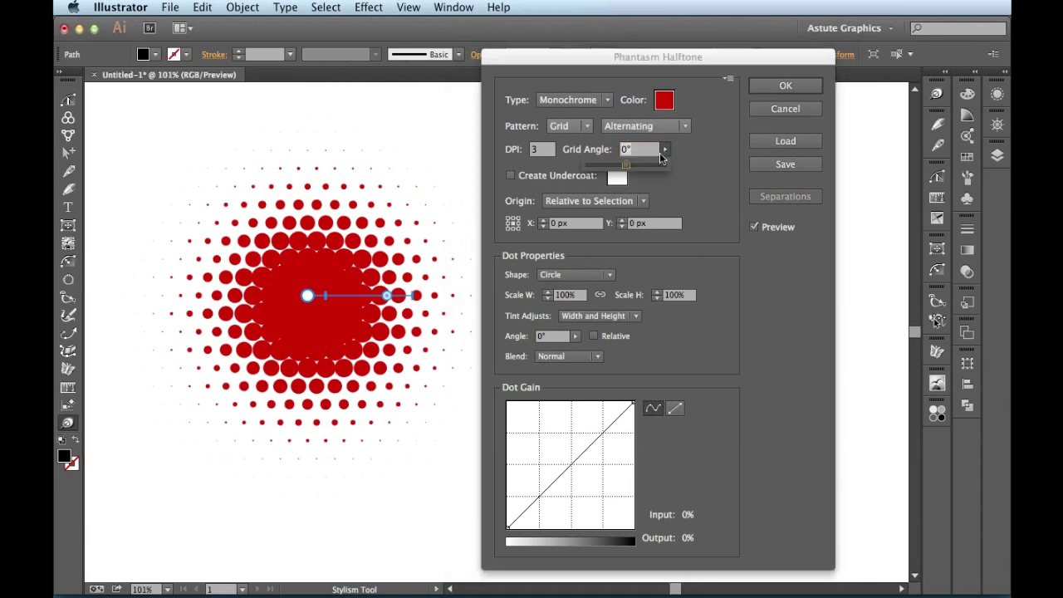
mouse_move(627, 169)
left_mouse_down()
mouse_move(604, 170)
mouse_move(638, 169)
mouse_move(626, 170)
left_mouse_up()
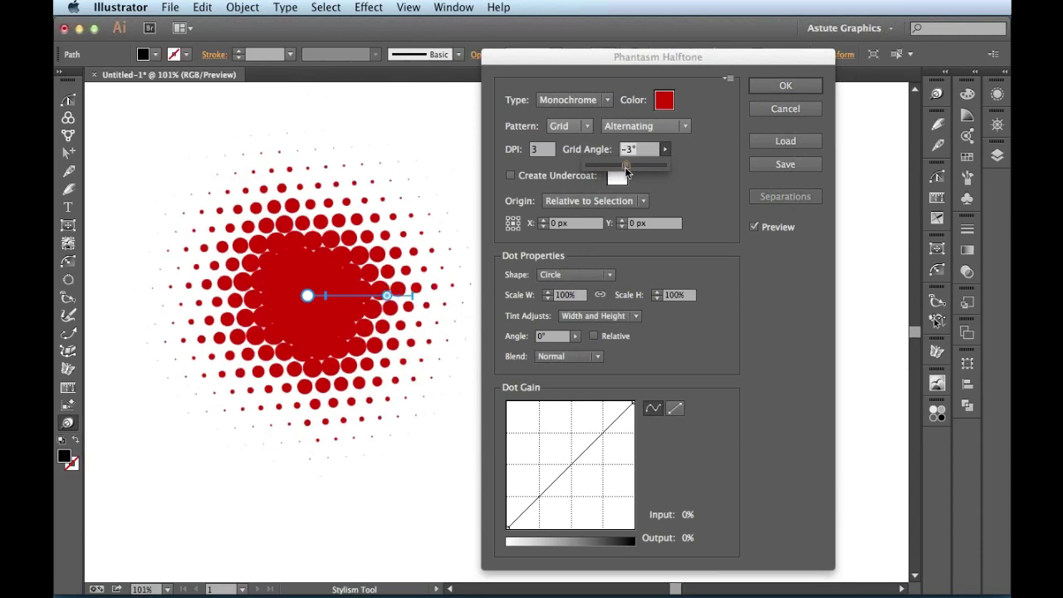
left_click(633, 149)
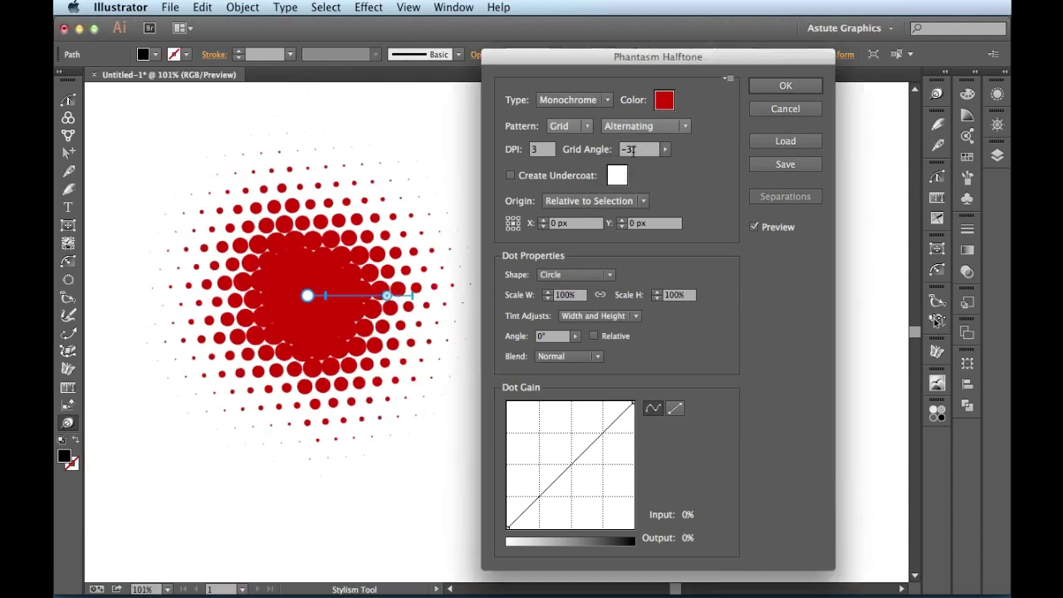
Enter a grid angle of 90°, try 70° and 100°, then step it down to 20°
left_click(635, 150)
type("90")
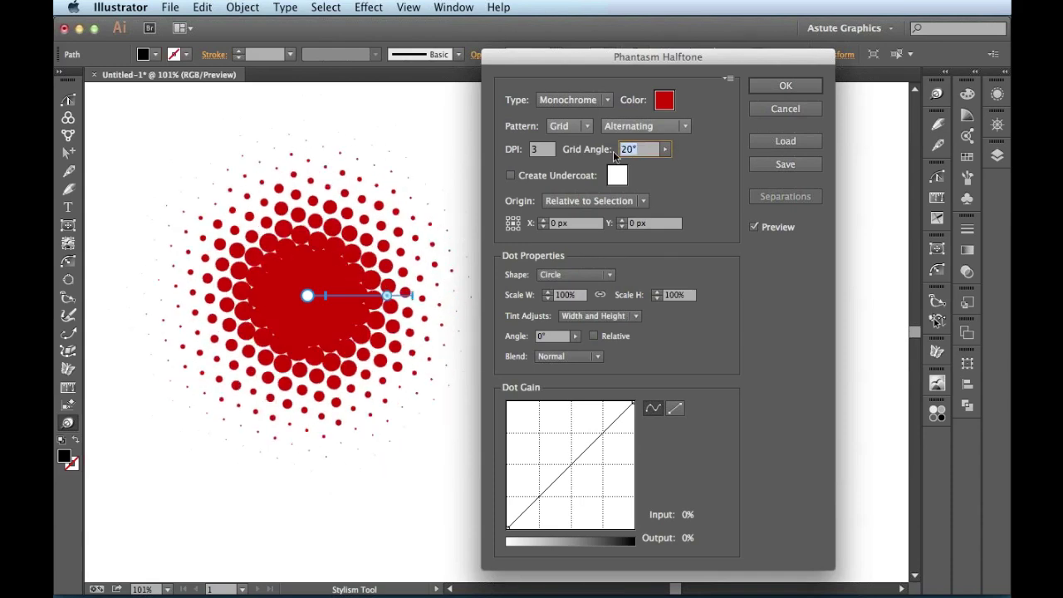
key("shift+Down")
key("shift+Down")
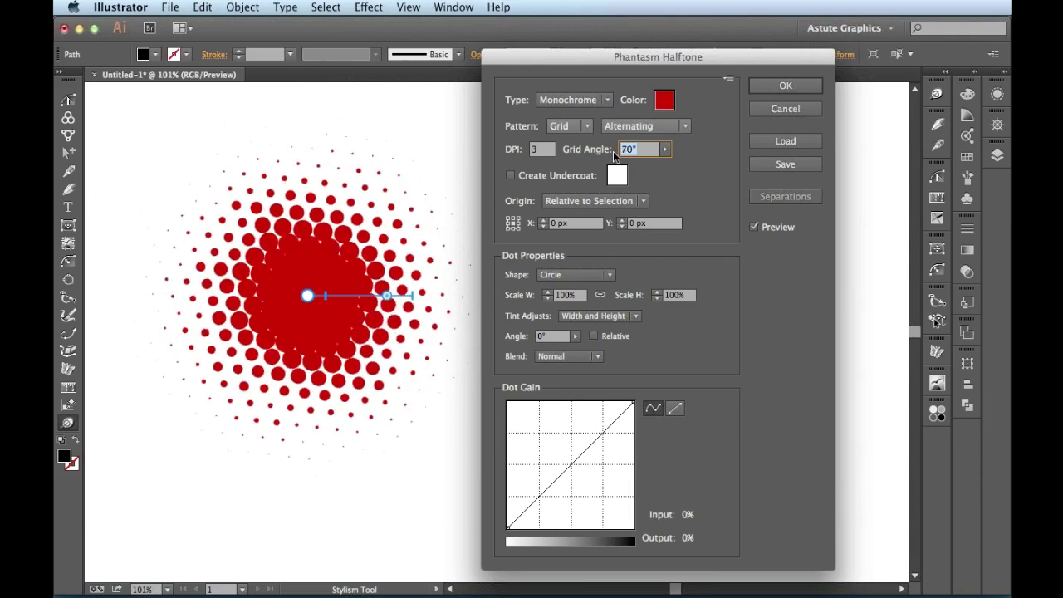
key("shift+Up")
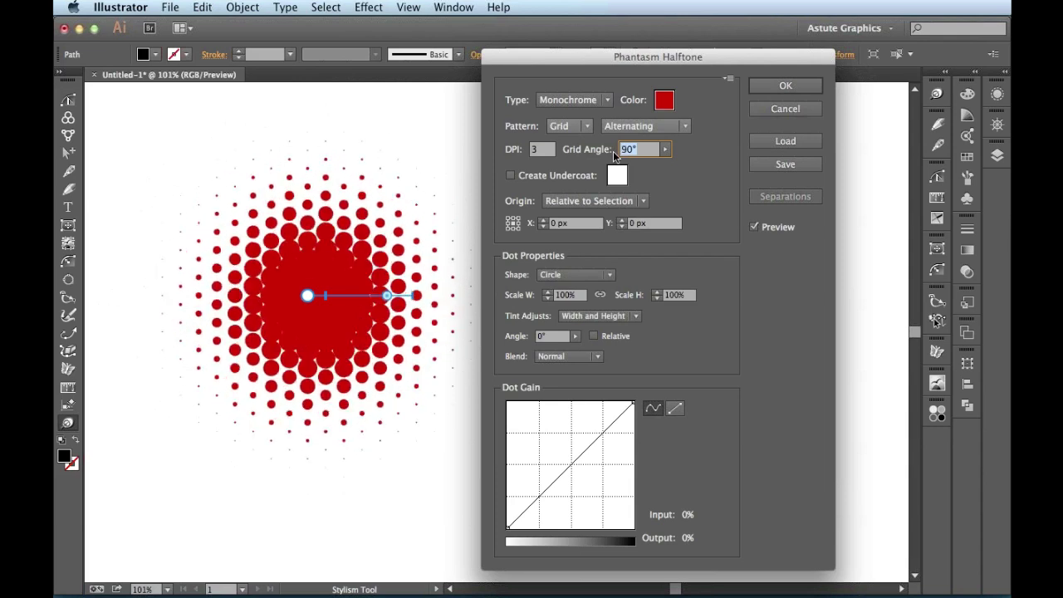
key("shift+Up")
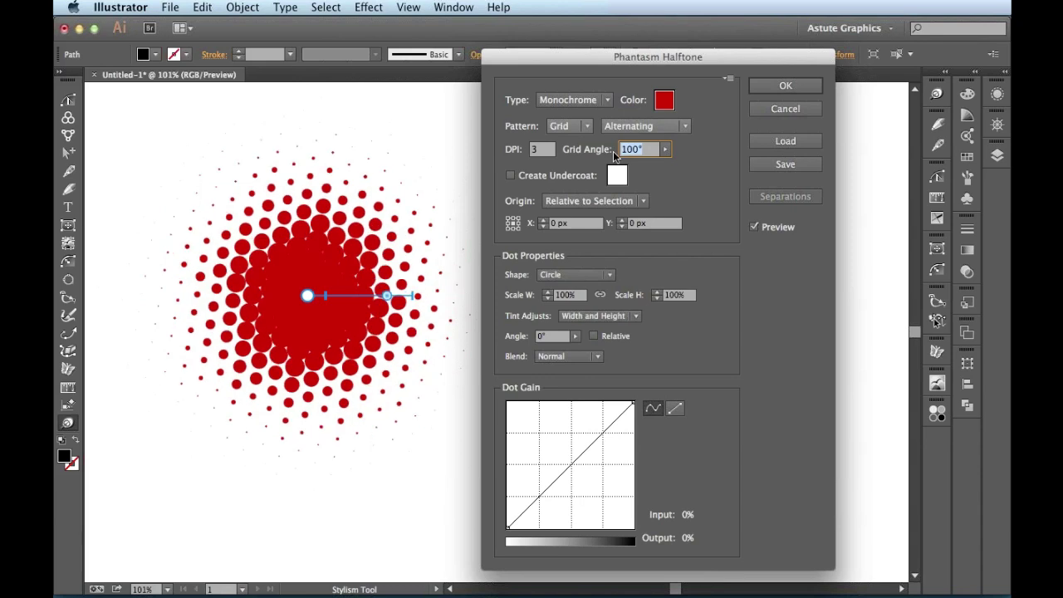
key("shift+Down")
key("Down")
key("Down")
key("Down")
key("Down")
key("Down")
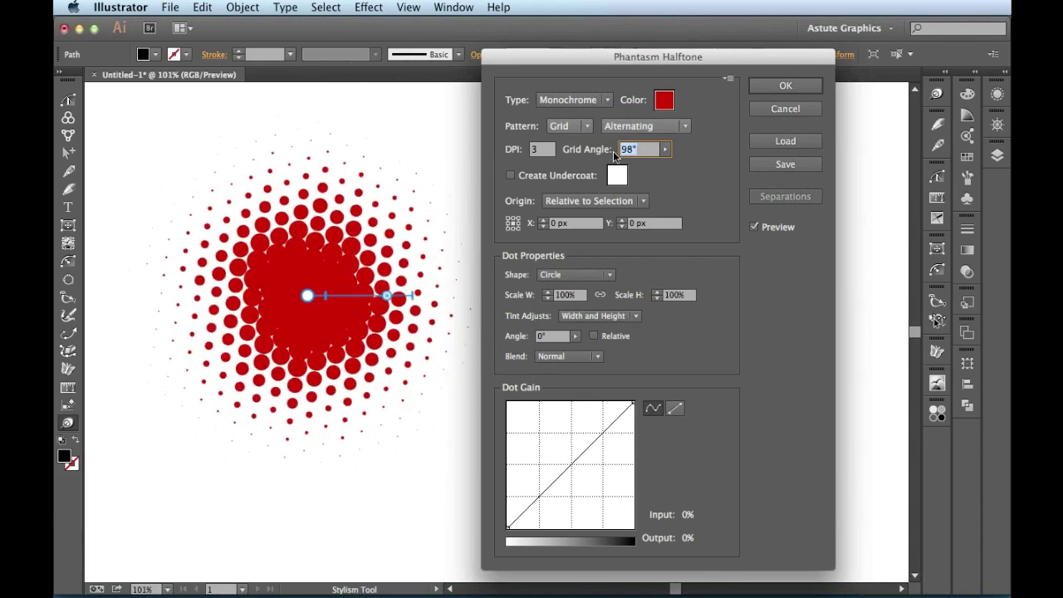
key("Down")
key("Down")
key("Down")
key("Down")
key("Down")
key("Down")
key("Down")
key("Down")
key("Down")
key("Down")
key("Down")
key("Down")
key("Down")
key("Down")
key("Down")
key("Down")
key("Down")
key("Down")
key("Down")
key("Down")
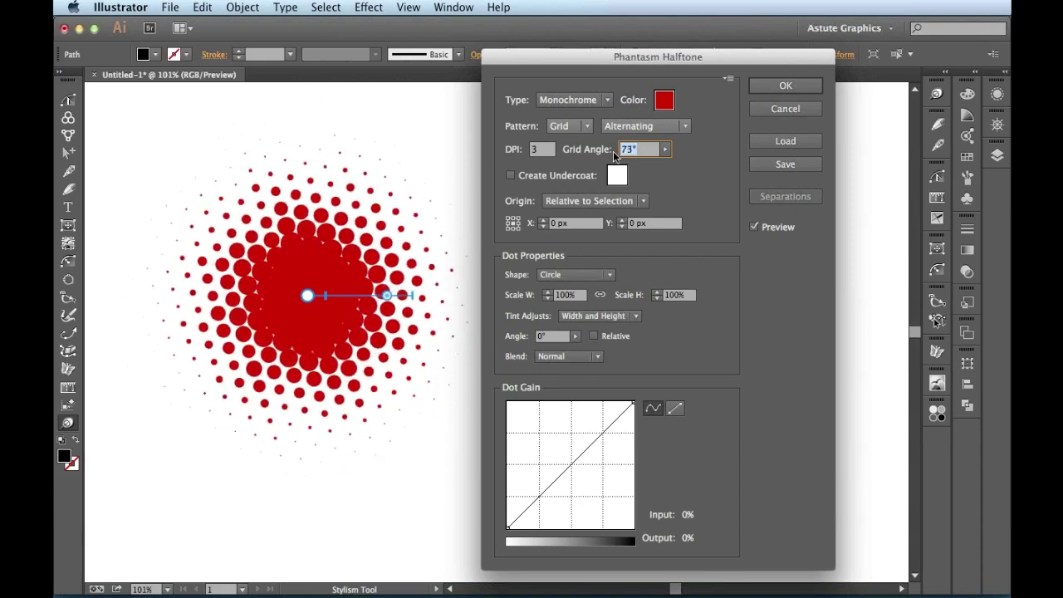
key("Down")
key("Down")
key("Down")
key("Down")
key("Down")
key("Down")
key("Down")
key("Down")
key("Down")
key("Down")
key("Down")
key("Down")
key("Down")
key("Down")
key("Down")
key("Down")
key("Down")
key("Down")
key("Down")
key("Down")
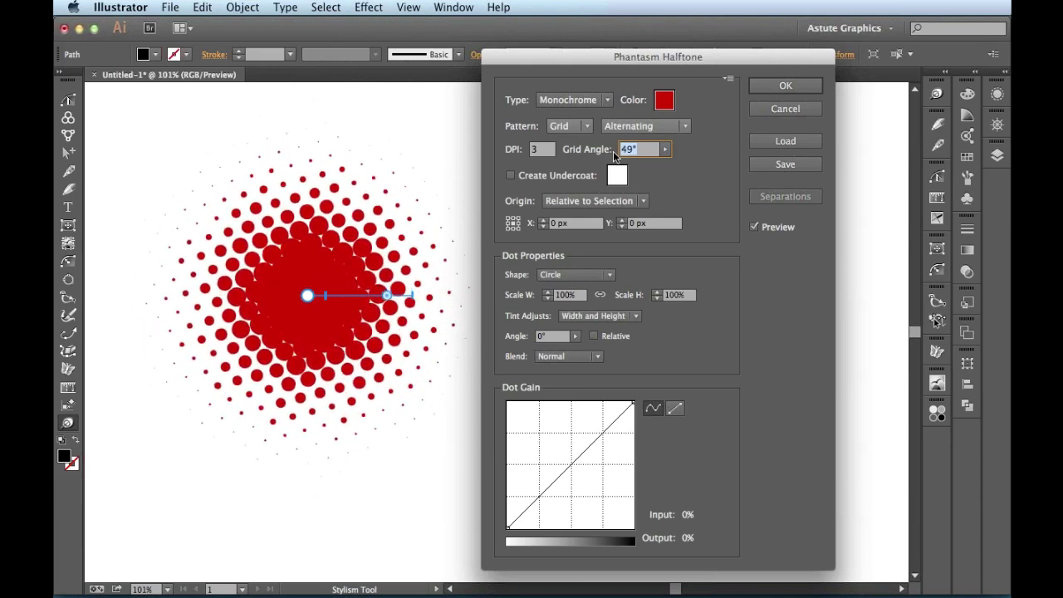
key("Down")
key("Down")
key("Down")
key("Down")
key("Down")
key("Down")
key("Down")
key("Down")
key("Down")
key("Down")
key("Down")
key("Down")
key("Down")
key("Down")
key("Down")
key("Down")
key("Down")
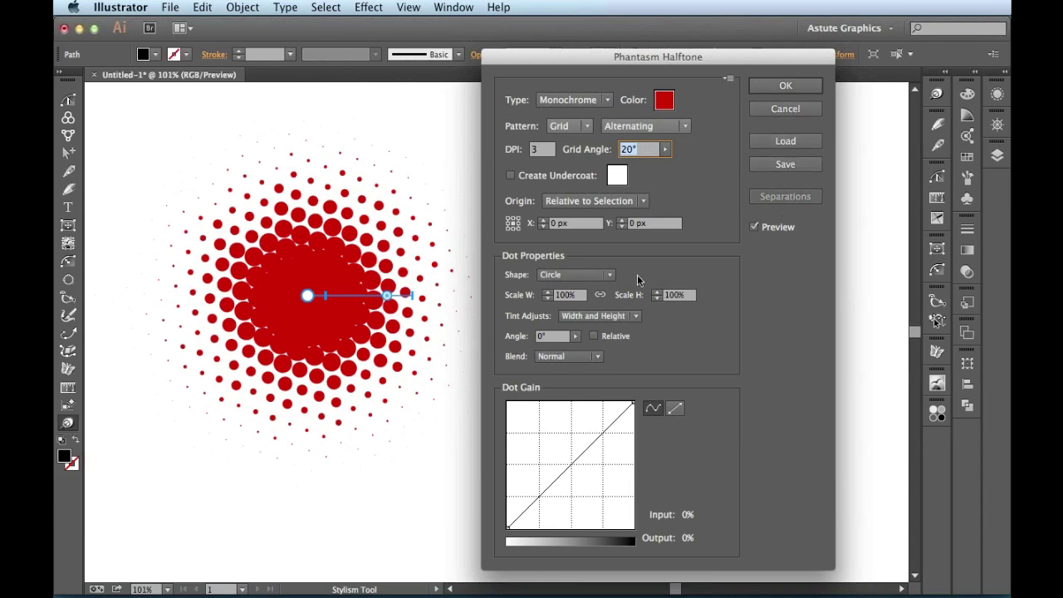
Set the undercoat colour to bright green, then switch Create Undercoat off again
left_click(512, 177)
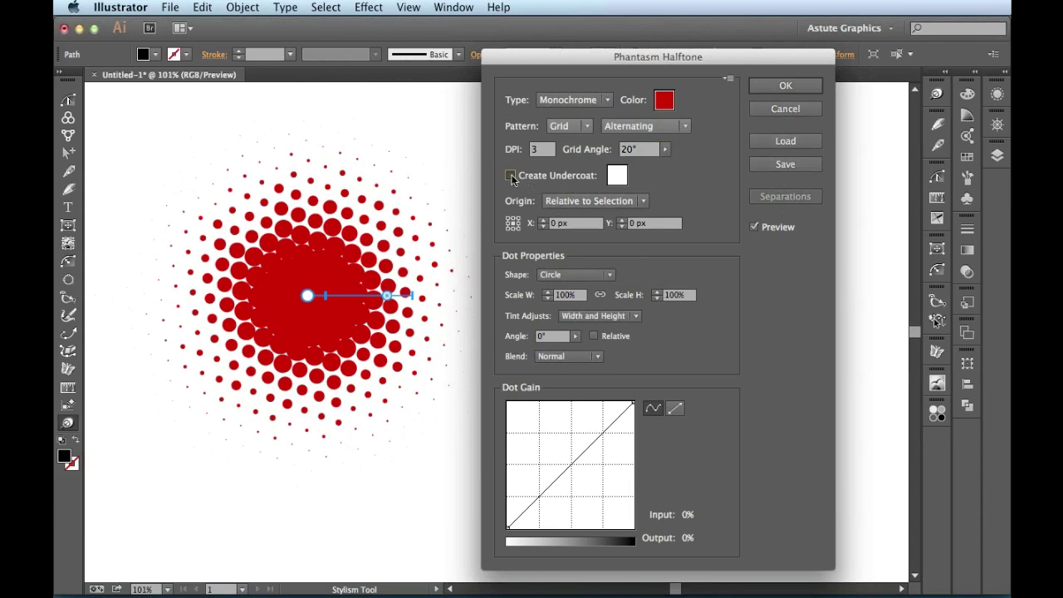
left_click(615, 176)
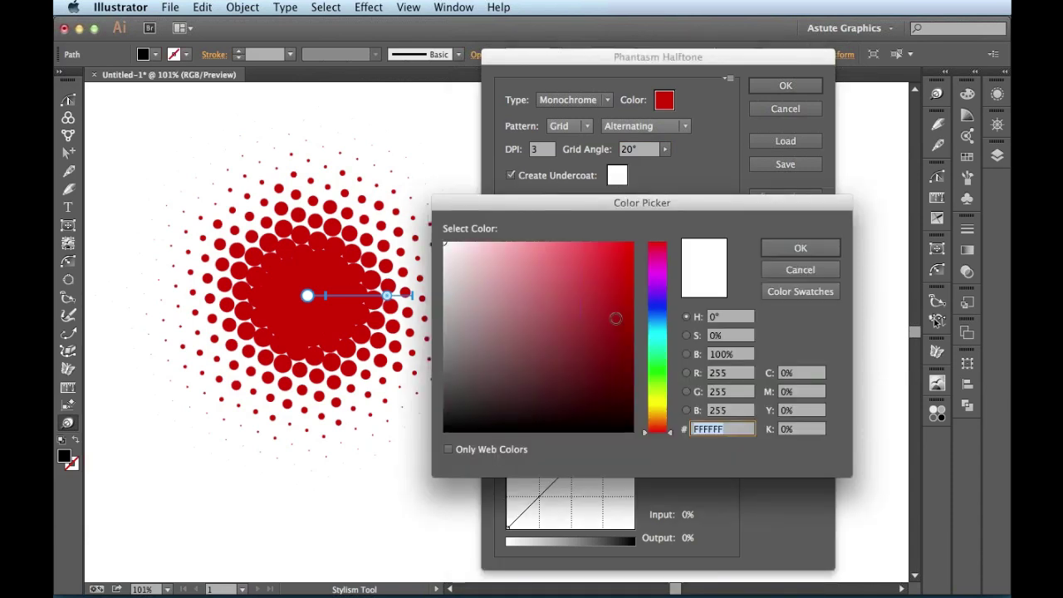
left_click(661, 374)
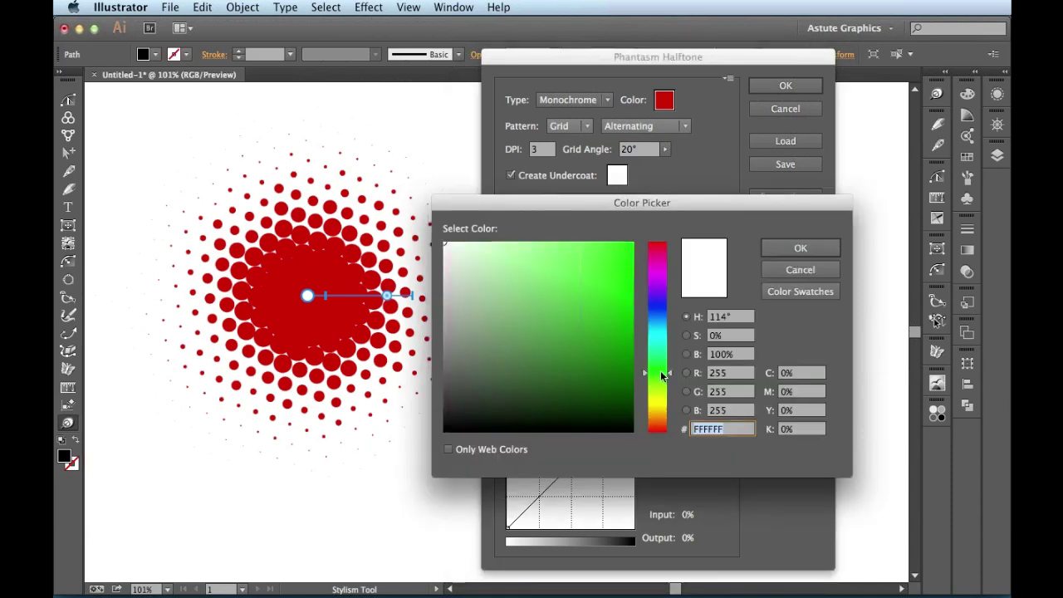
left_click(629, 255)
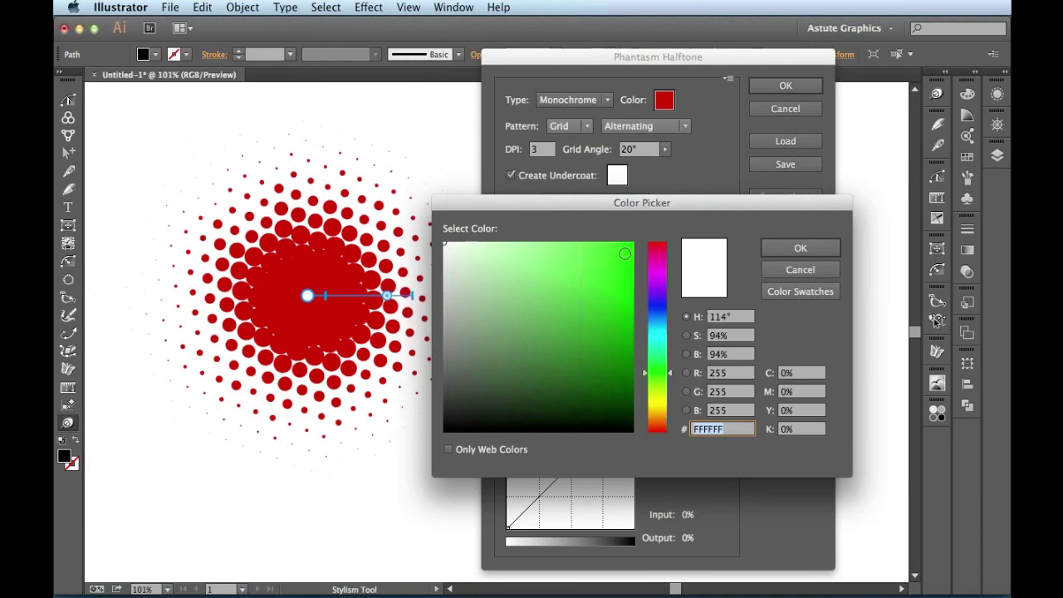
left_click(777, 251)
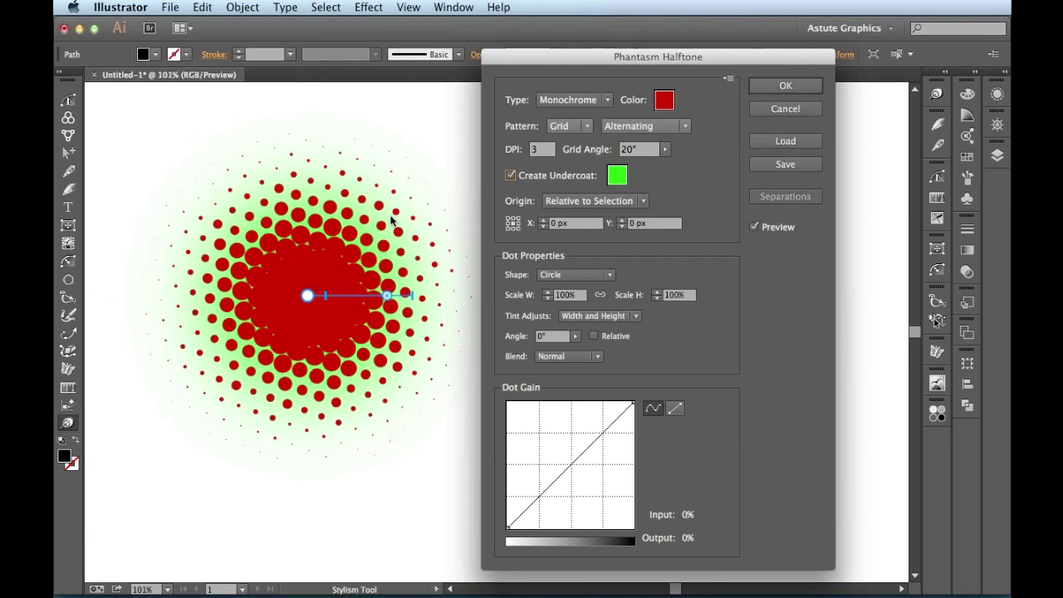
left_click(510, 175)
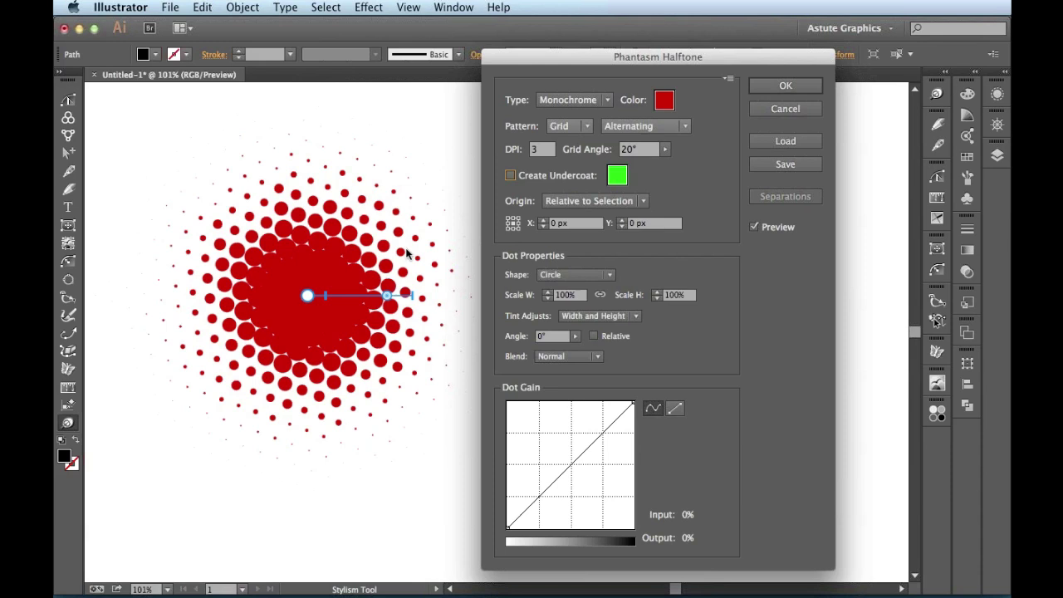
Try measuring the halftone origin from the artboard, then return it to relative to selection
left_click(641, 204)
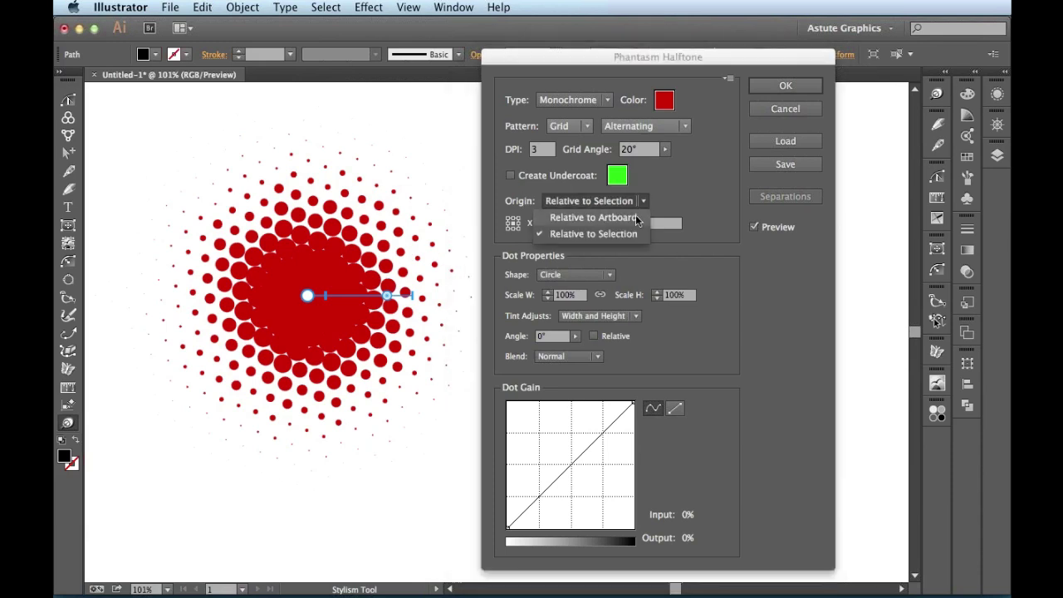
left_click(636, 218)
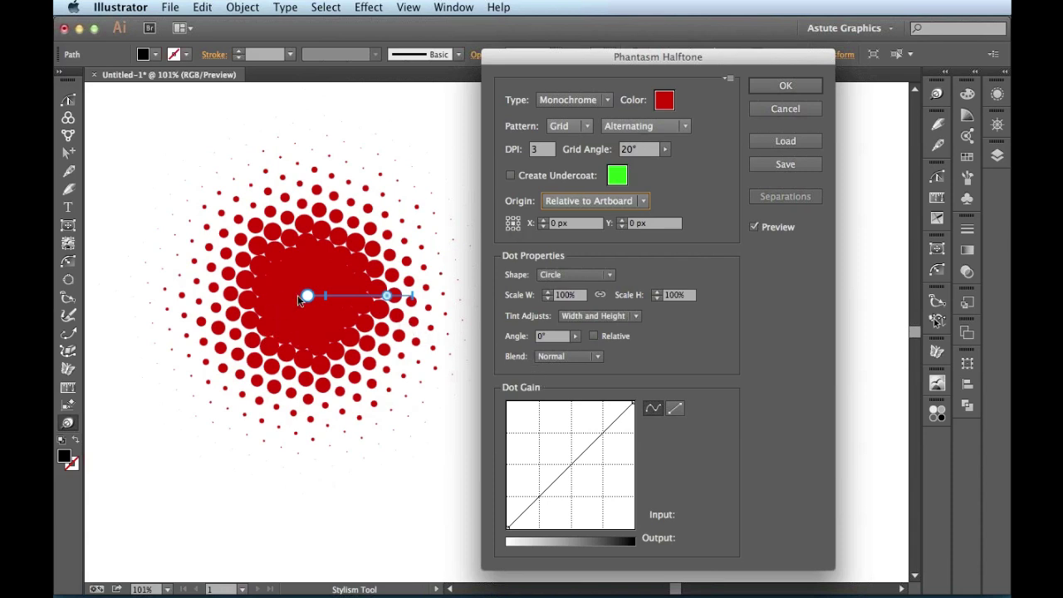
left_click(645, 204)
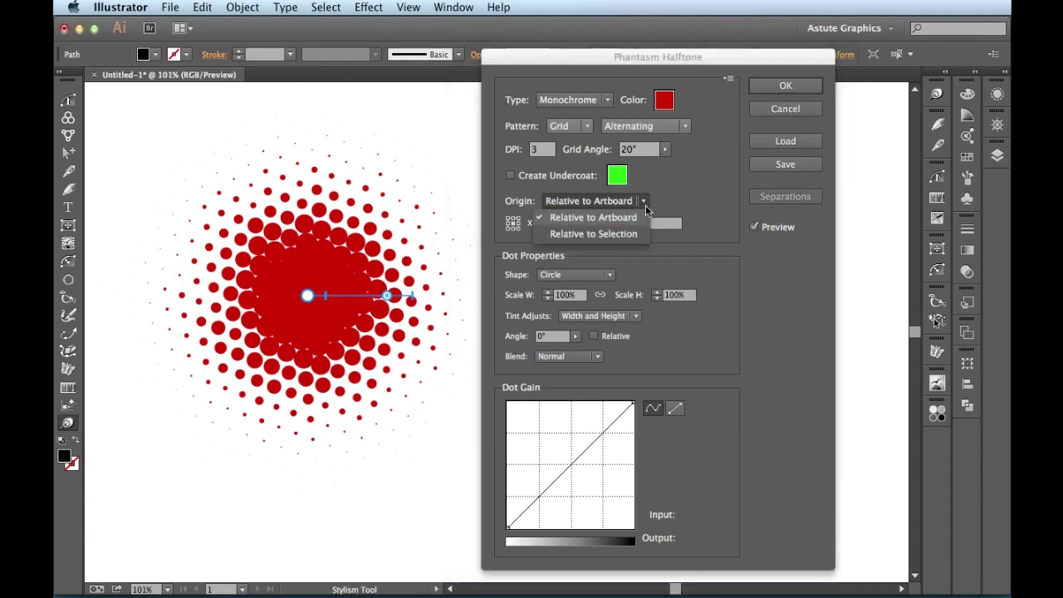
left_click(628, 234)
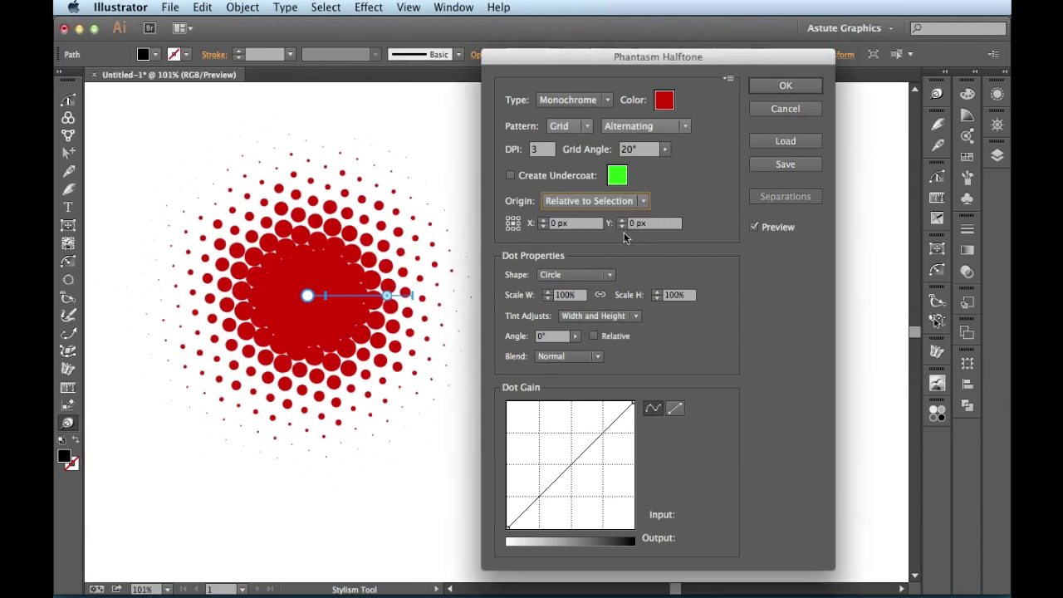
Pick an origin reference point and step Origin X through 70 px and 40 px back to 0 px
left_click(510, 222)
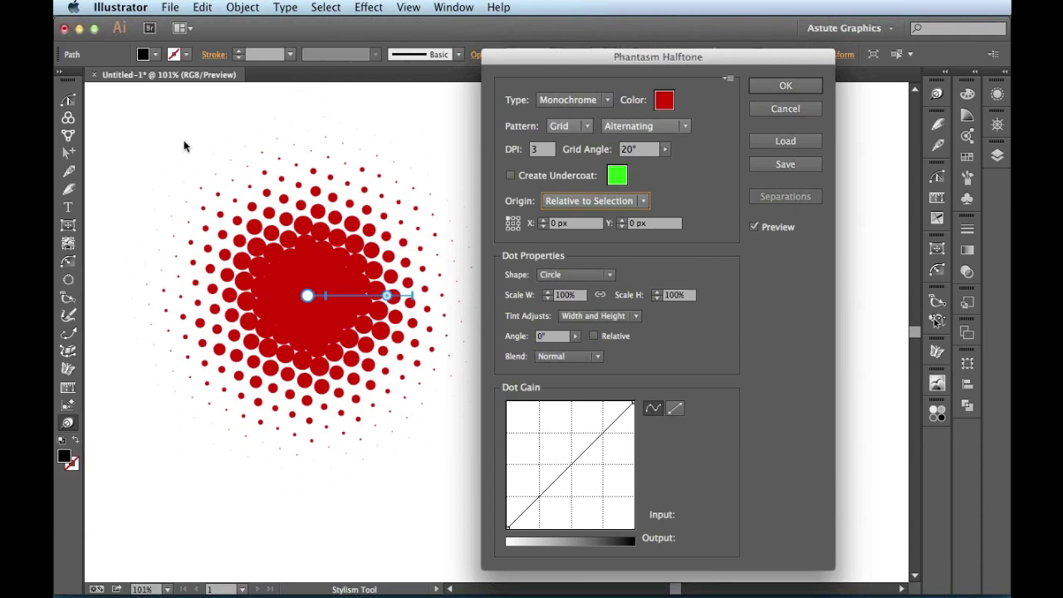
left_click(513, 226)
left_click(568, 225)
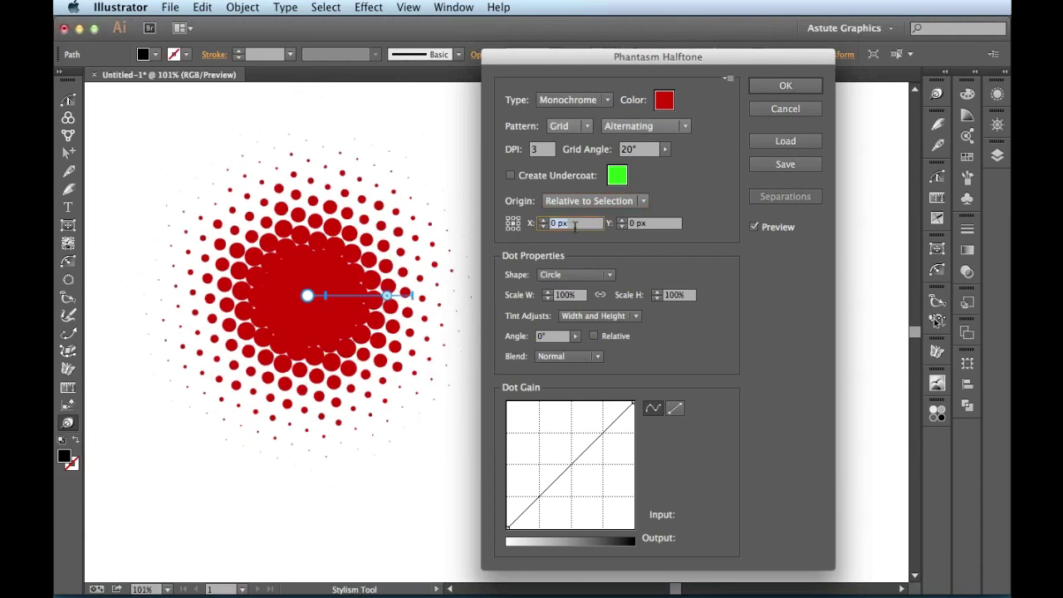
key("shift+Up")
key("shift+Up")
key("shift+Up")
key("shift+Up")
key("shift+Up")
key("shift+Up")
key("shift+Up")
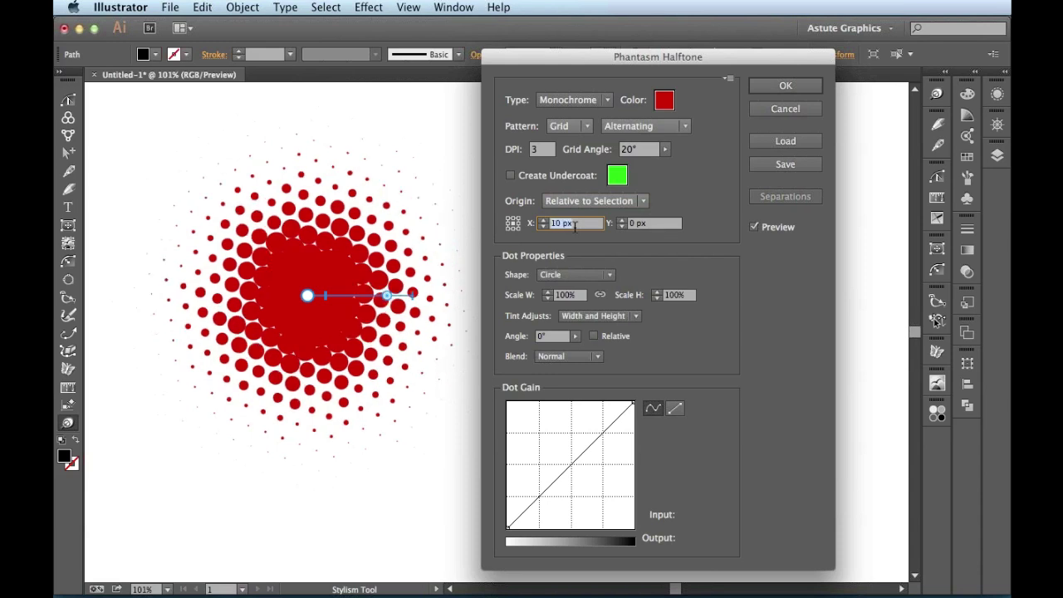
key("shift+Down")
key("shift+Down")
key("shift+Down")
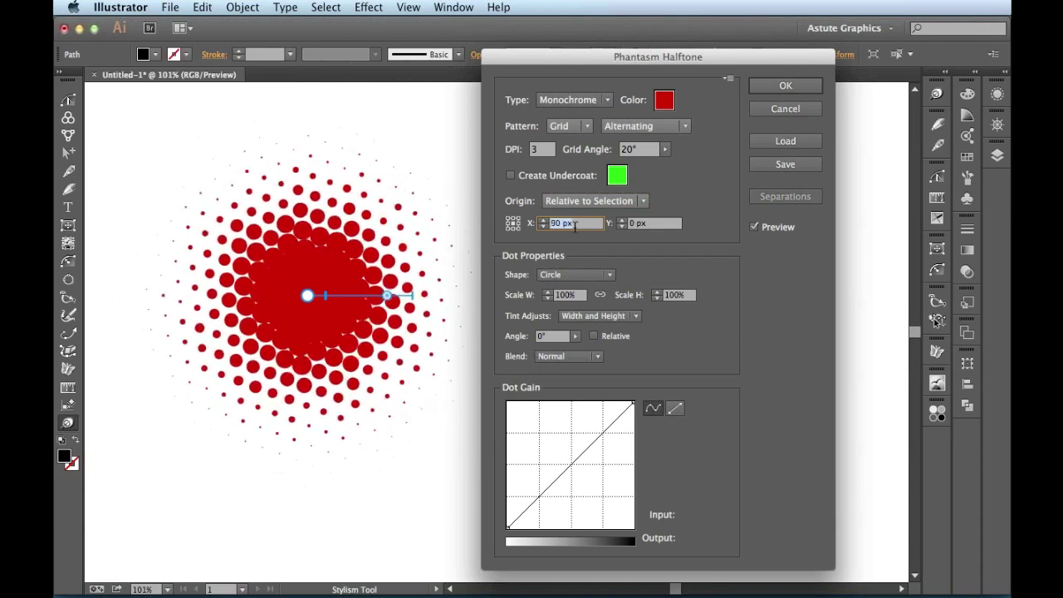
key("shift+Down")
key("shift+Down")
key("shift+Down")
key("shift+Down")
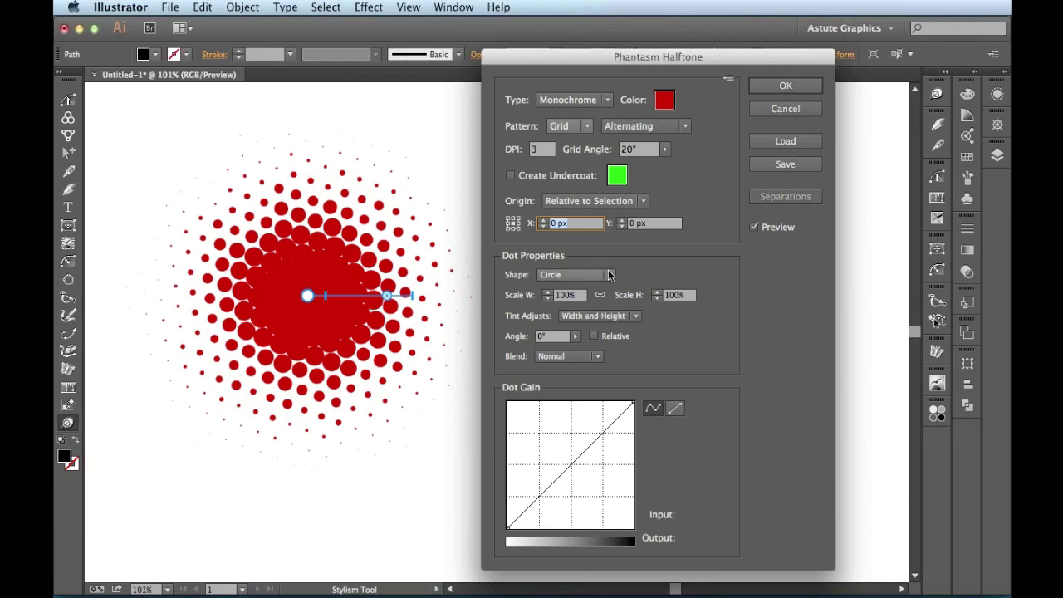
Change the dot shape from Square to Line to Character, turning the dots into red letters
left_click(609, 275)
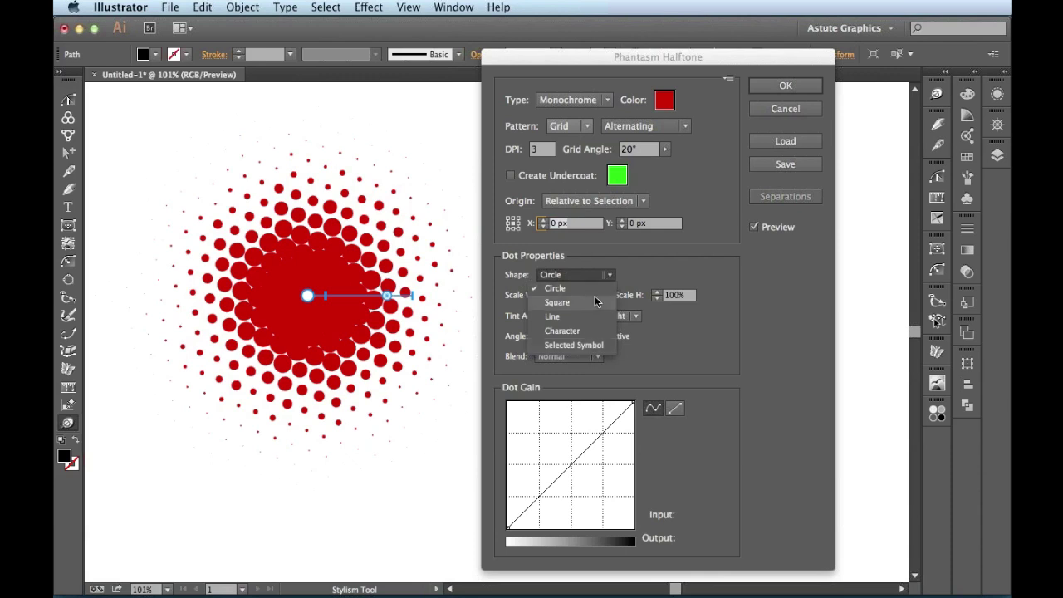
left_click(595, 302)
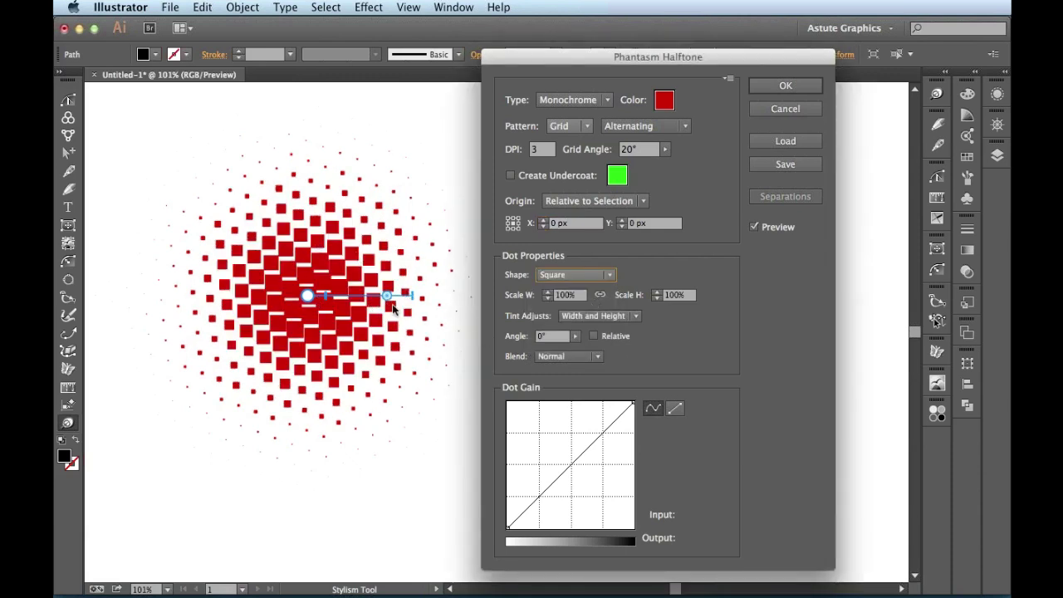
key("Down")
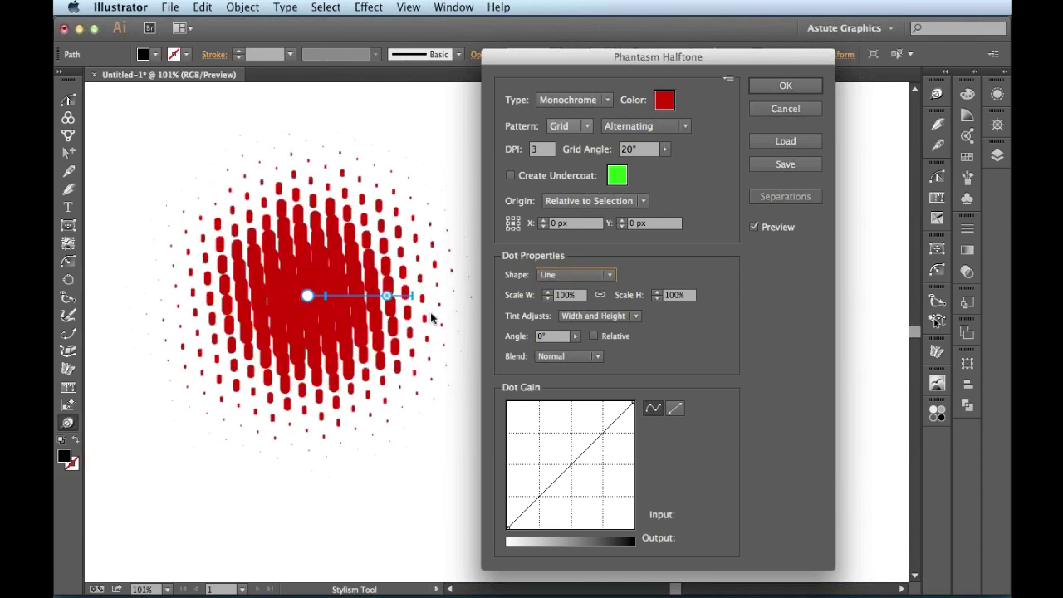
key("Down")
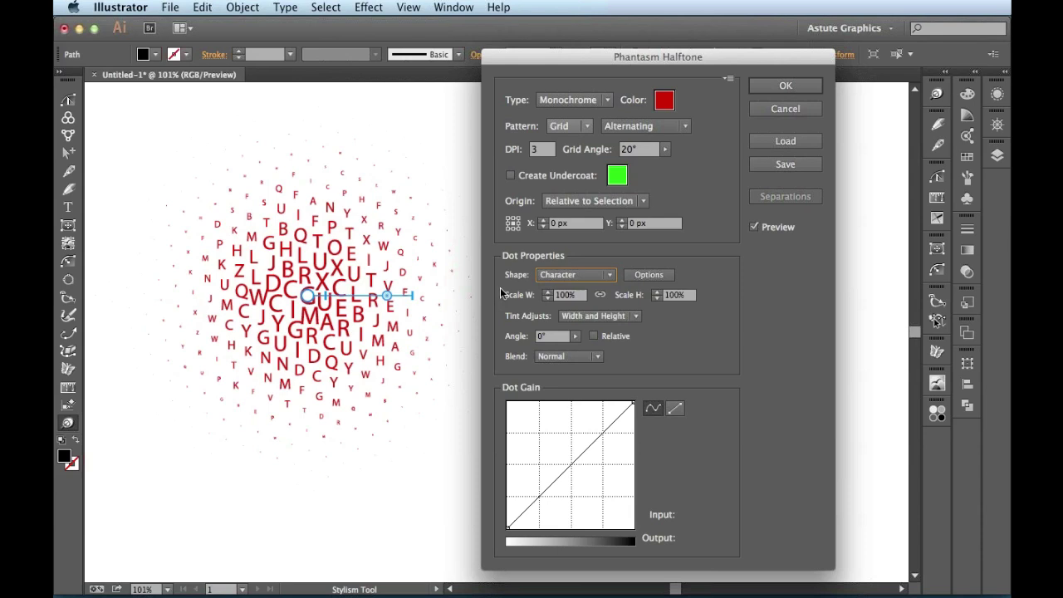
Switch halftone characters from Random to Repeat Text in Myriad Pro, replacing the alphabet with a custom word
left_click(640, 275)
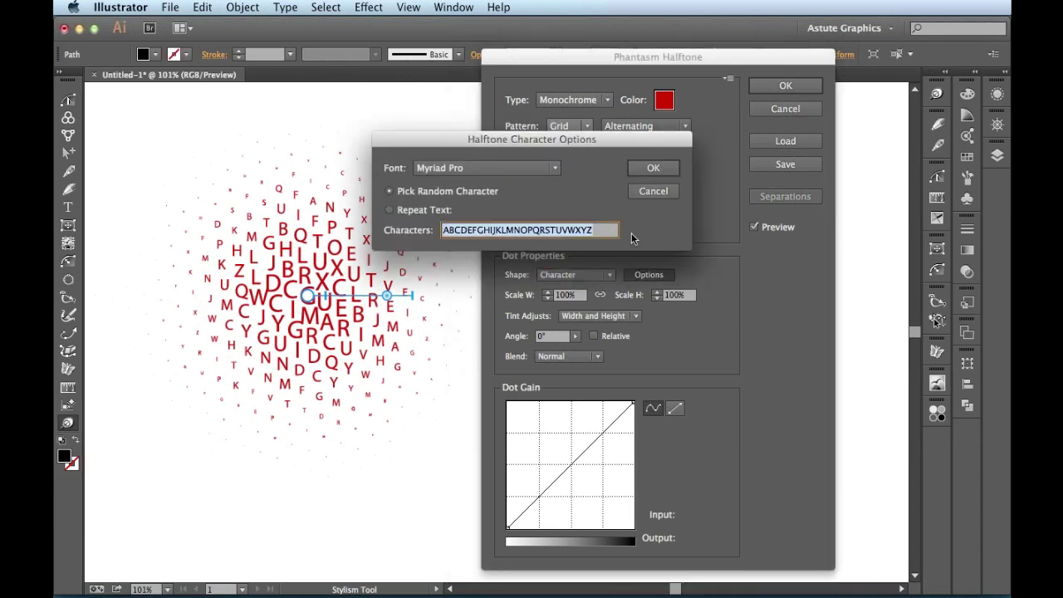
left_click_drag(629, 145, 732, 228)
left_click(664, 246)
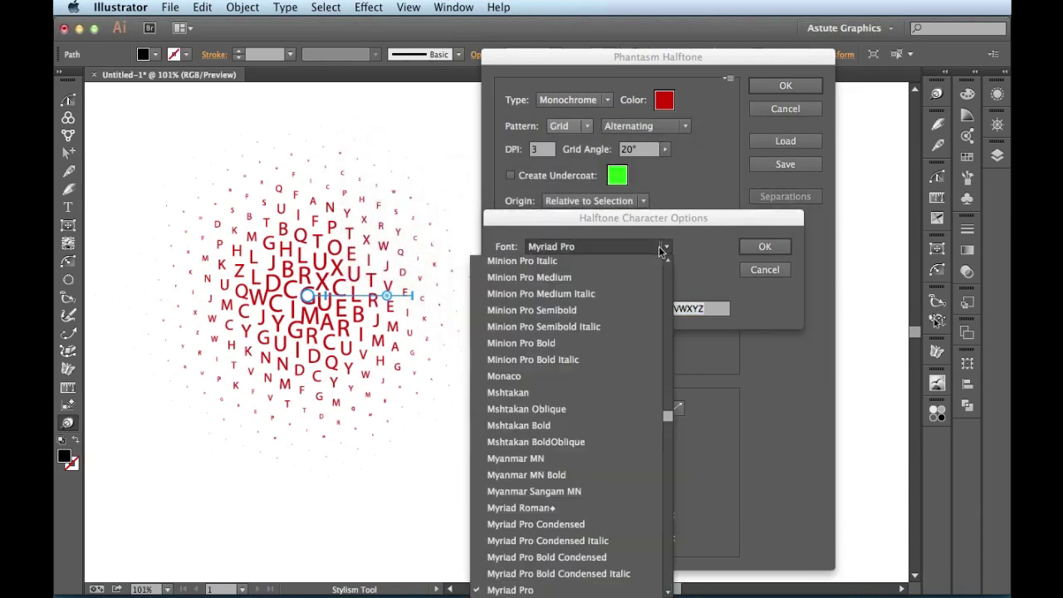
left_click(662, 249)
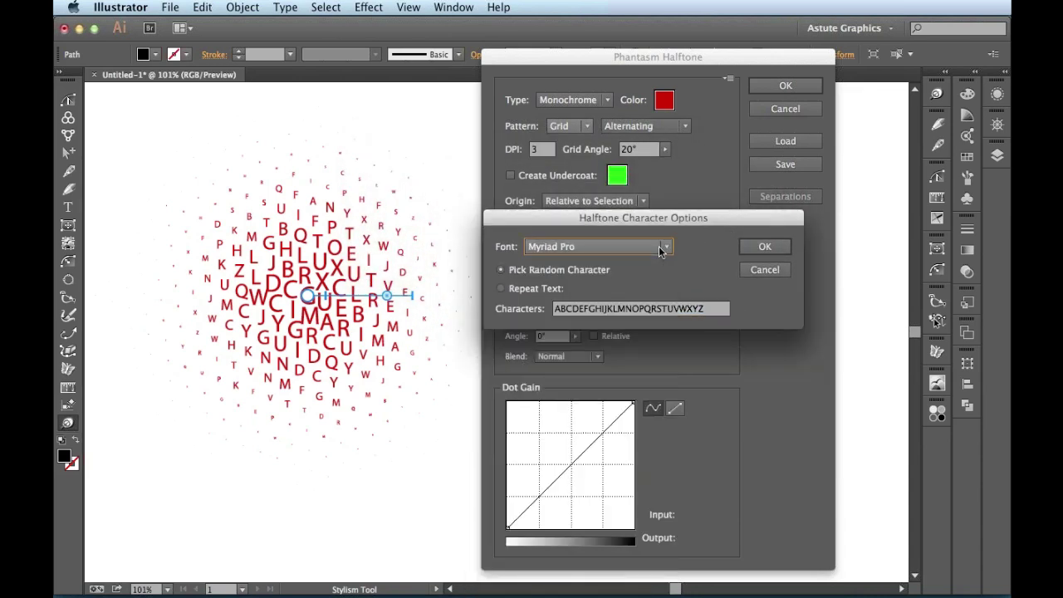
left_click(501, 271)
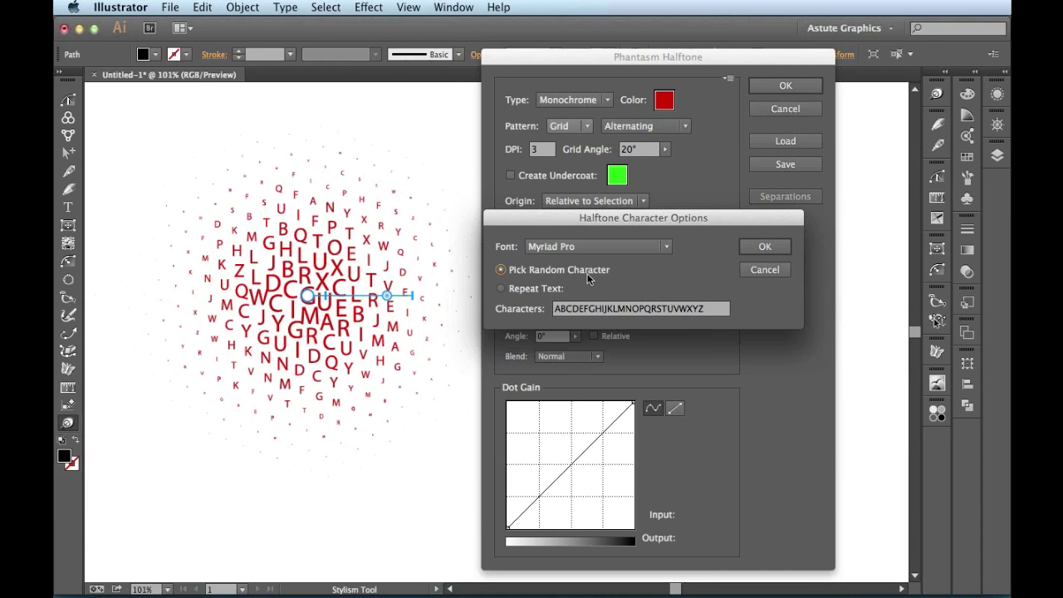
left_click(502, 289)
mouse_move(552, 308)
left_mouse_down()
mouse_move(706, 304)
mouse_move(555, 309)
left_mouse_up()
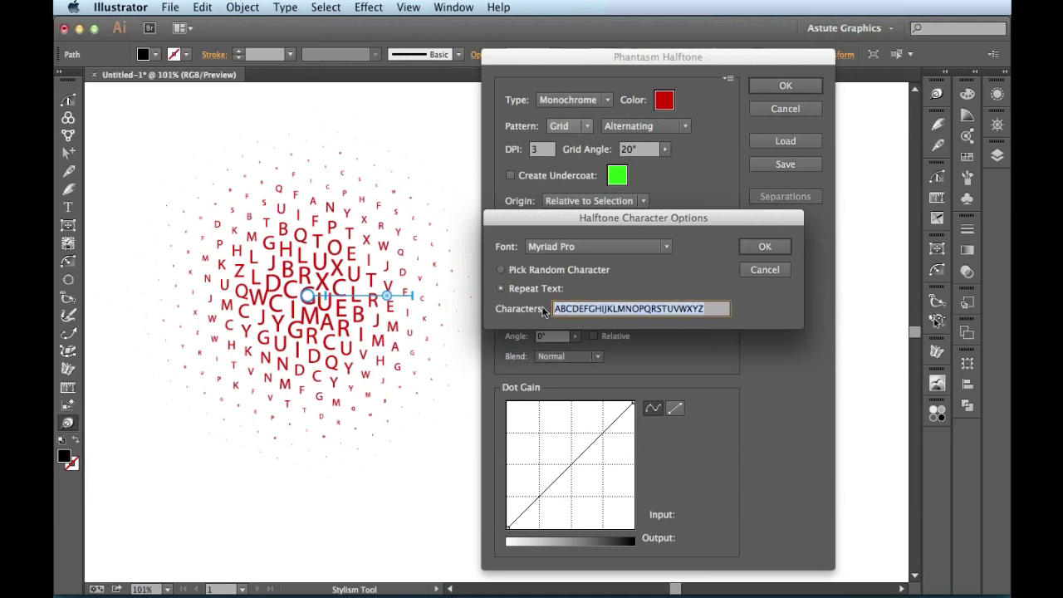
type("CARLOS")
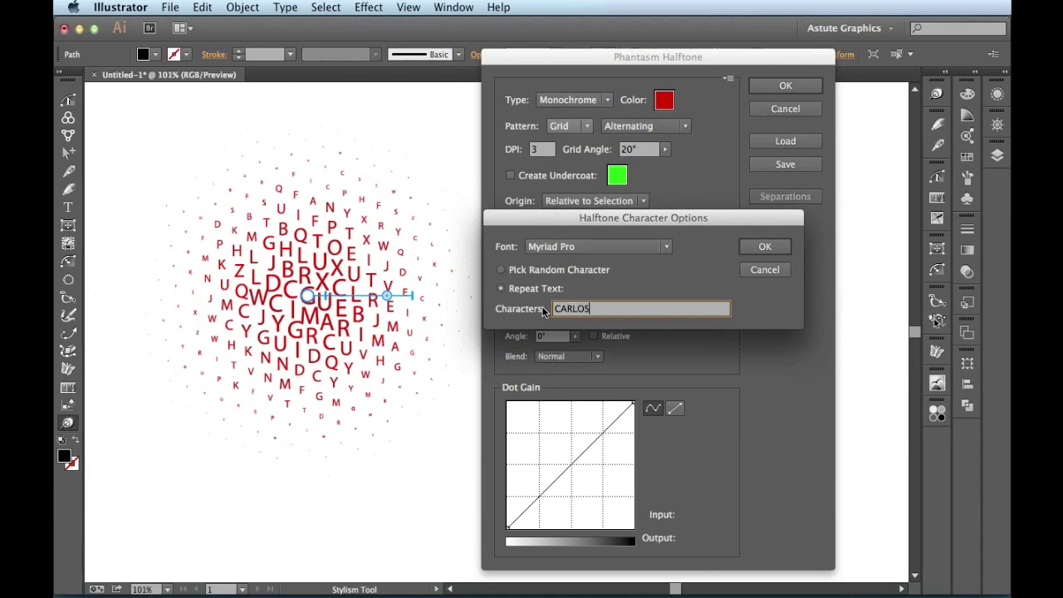
left_click(780, 247)
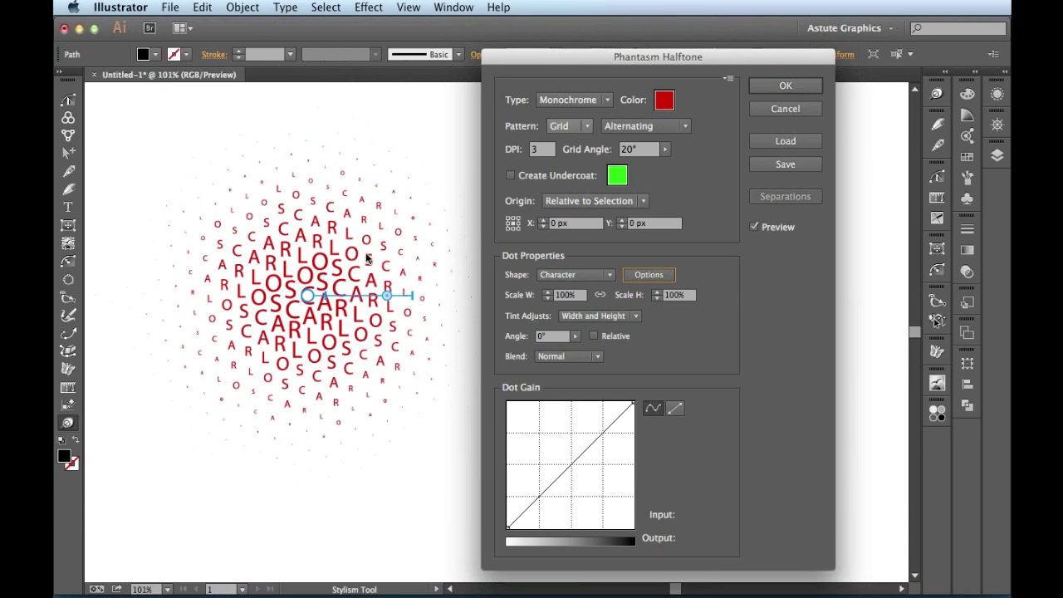
Scale the halftone letters to 160% width and height, then toggle the scale link
left_click(560, 295)
key("shift+Up")
key("shift+Up")
key("shift+Up")
key("shift+Up")
key("shift+Up")
key("shift+Up")
key("shift+Up")
key("shift+Down")
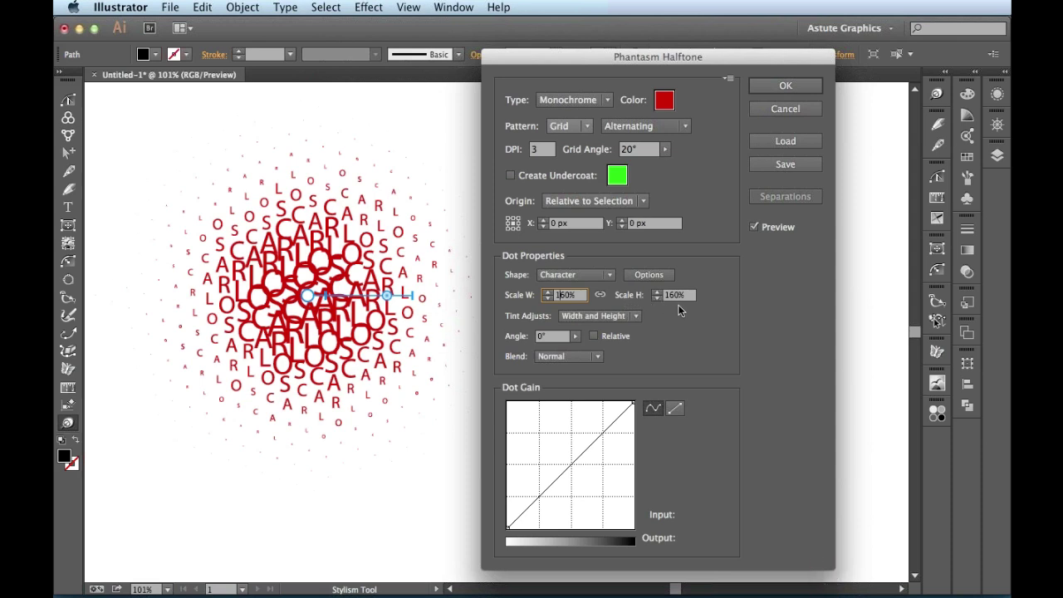
left_click(601, 296)
Try a 30° grid angle, then set it back to 20°
left_click(637, 149)
double_click(638, 149)
key("shift+Up")
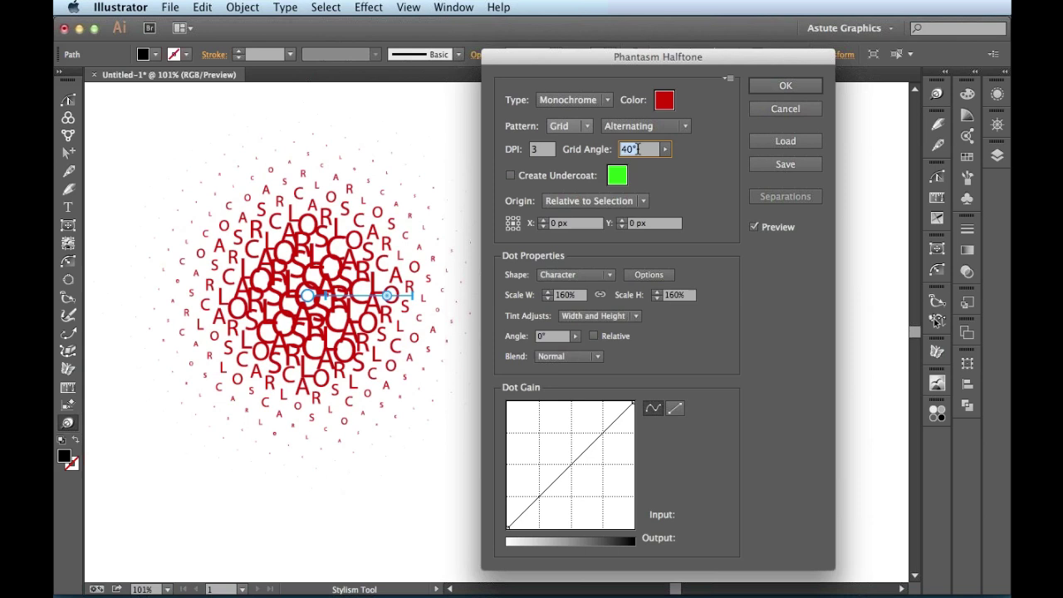
key("shift+Down")
key("shift+Down")
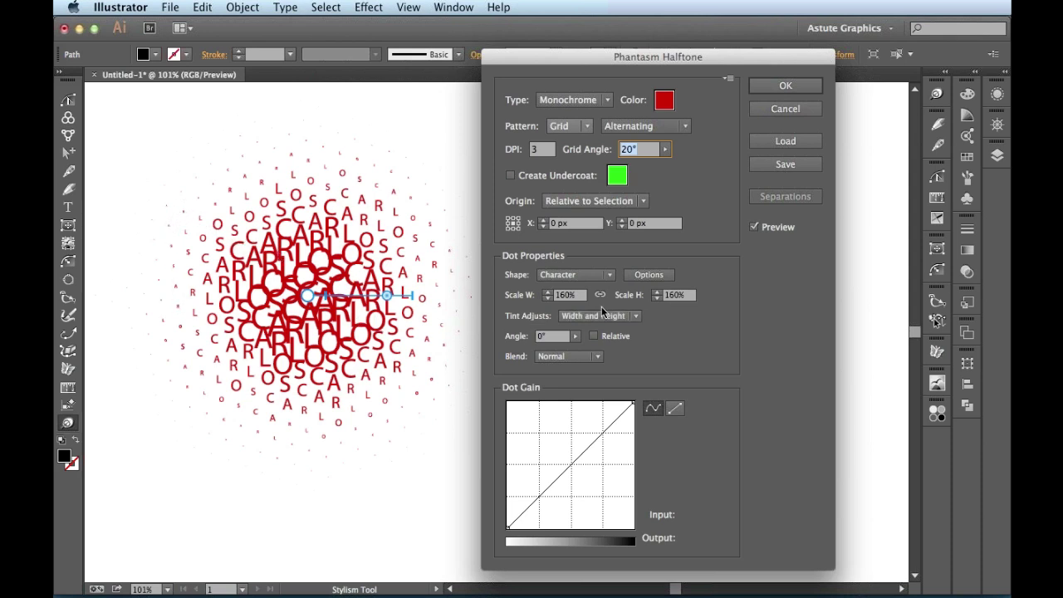
Cycle Tint Adjusts through Height and Width to None, leaving Character Options unchanged
left_click(631, 316)
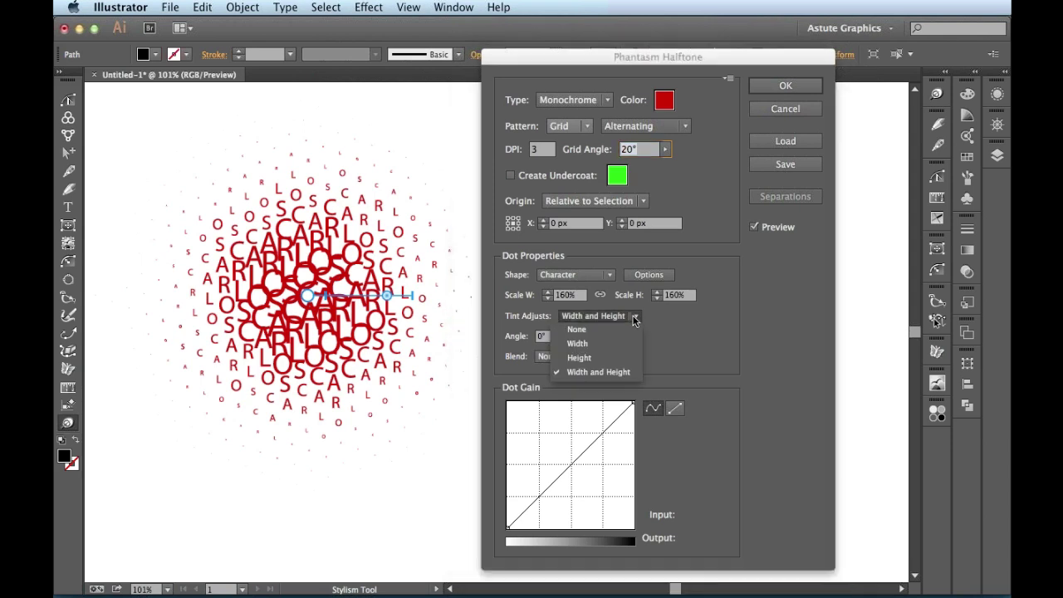
left_click(623, 353)
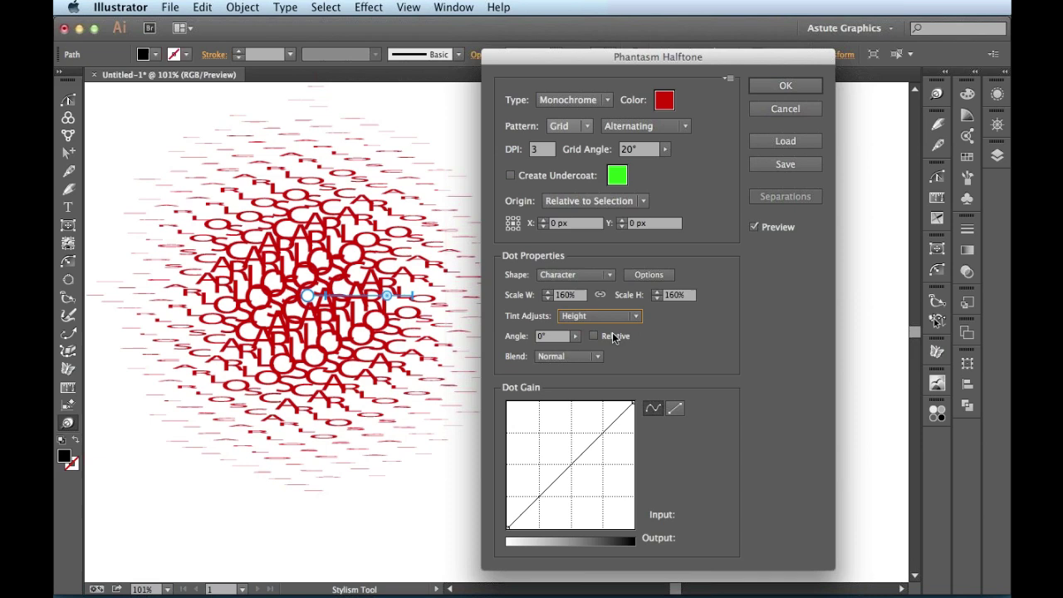
key("Up")
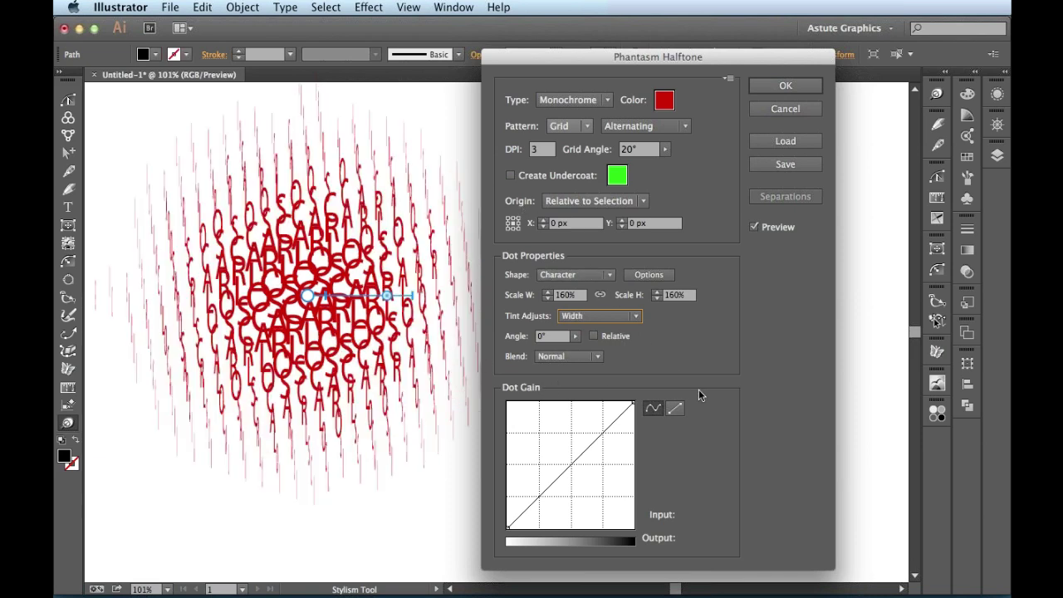
key("Up")
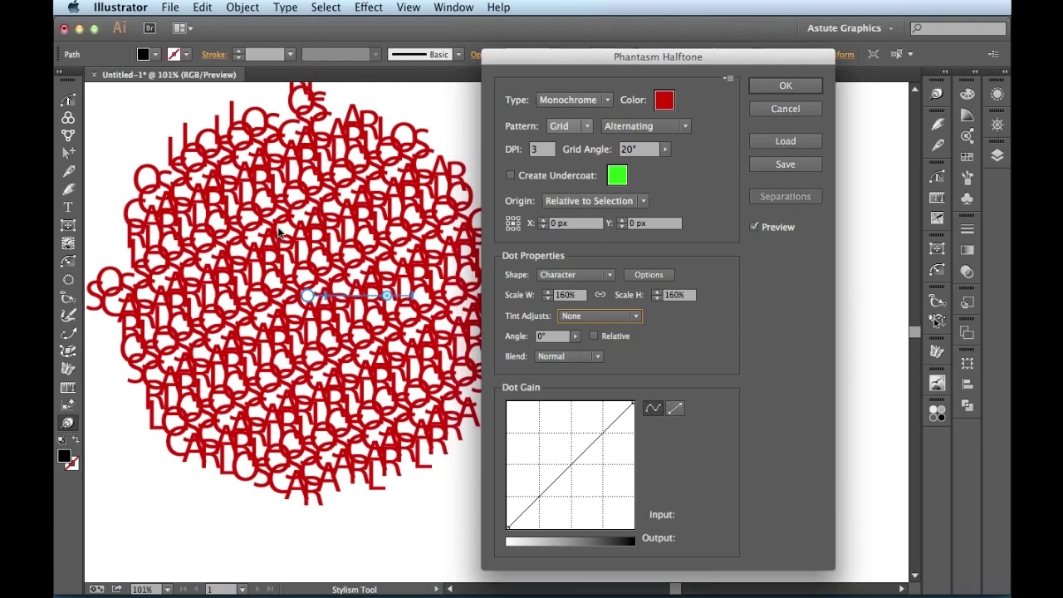
left_click(652, 277)
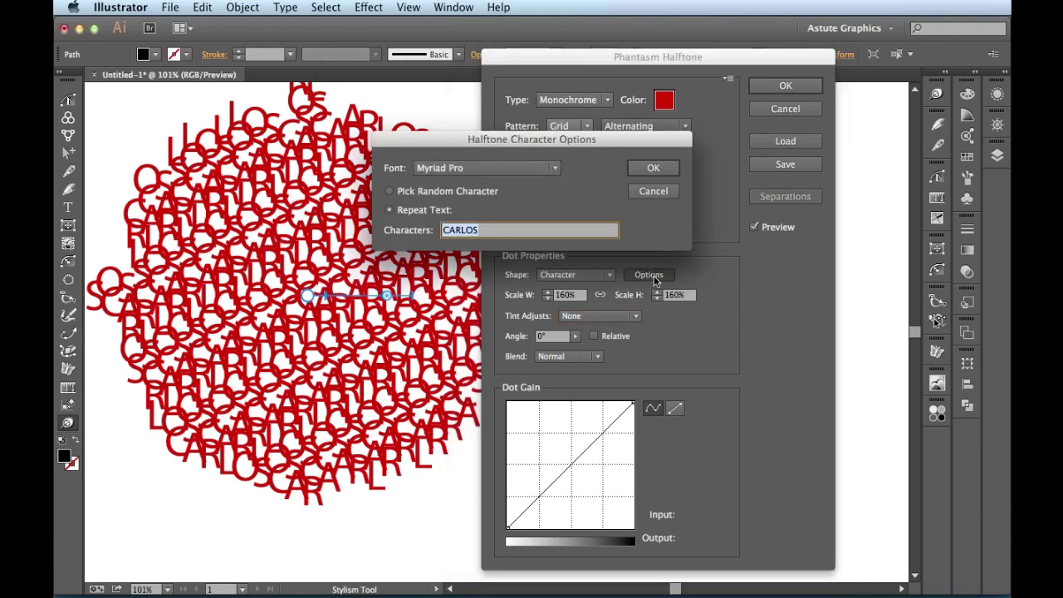
left_click(654, 192)
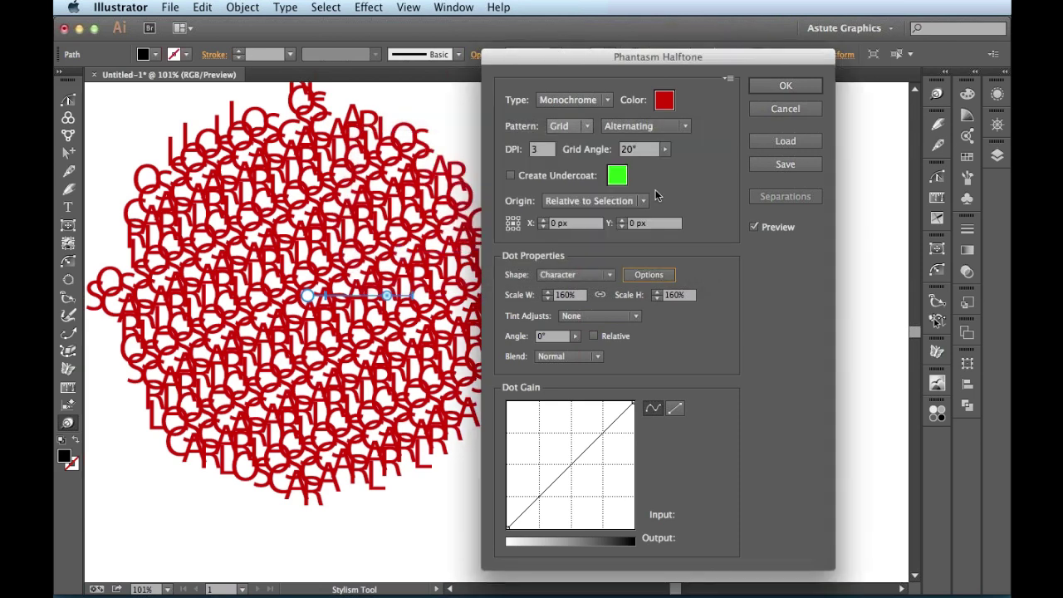
Rotate the halftone letters with the Angle slider, then enter 240° and finally 340°
left_click(562, 337)
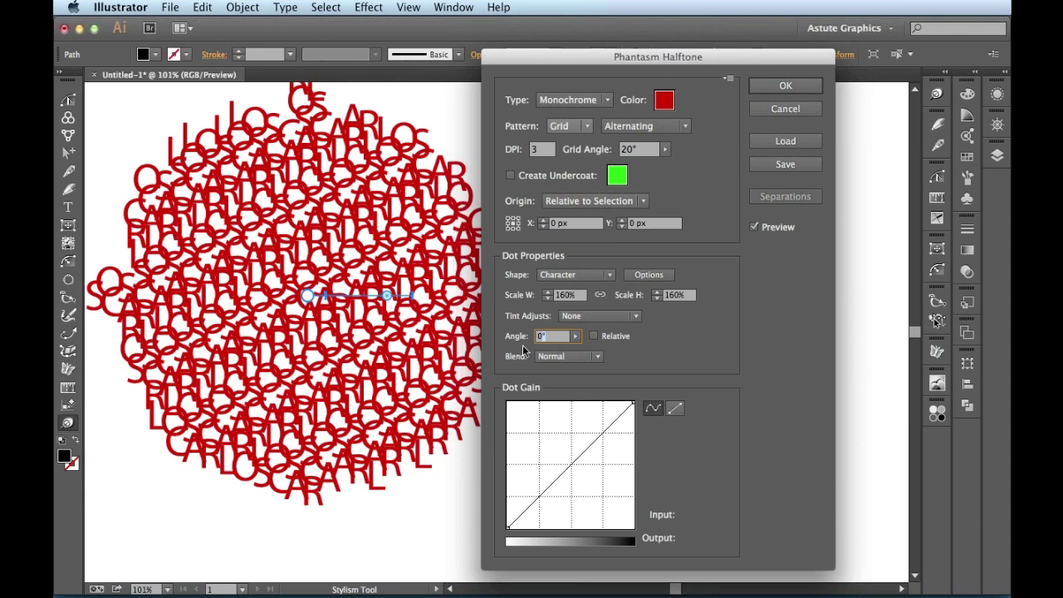
left_click(577, 337)
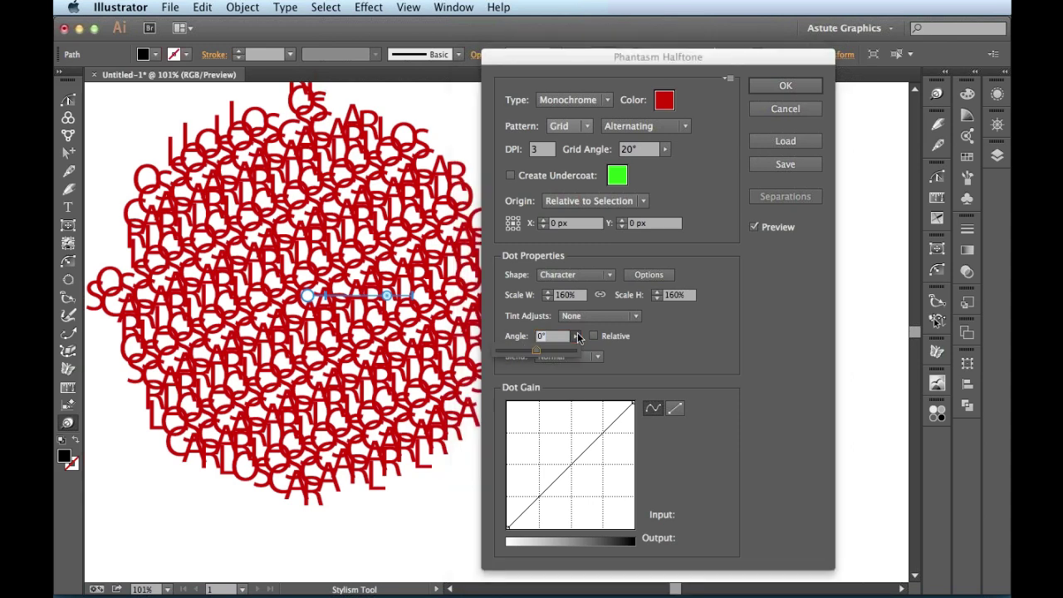
mouse_move(537, 352)
left_mouse_down()
mouse_move(524, 354)
mouse_move(553, 357)
left_mouse_up()
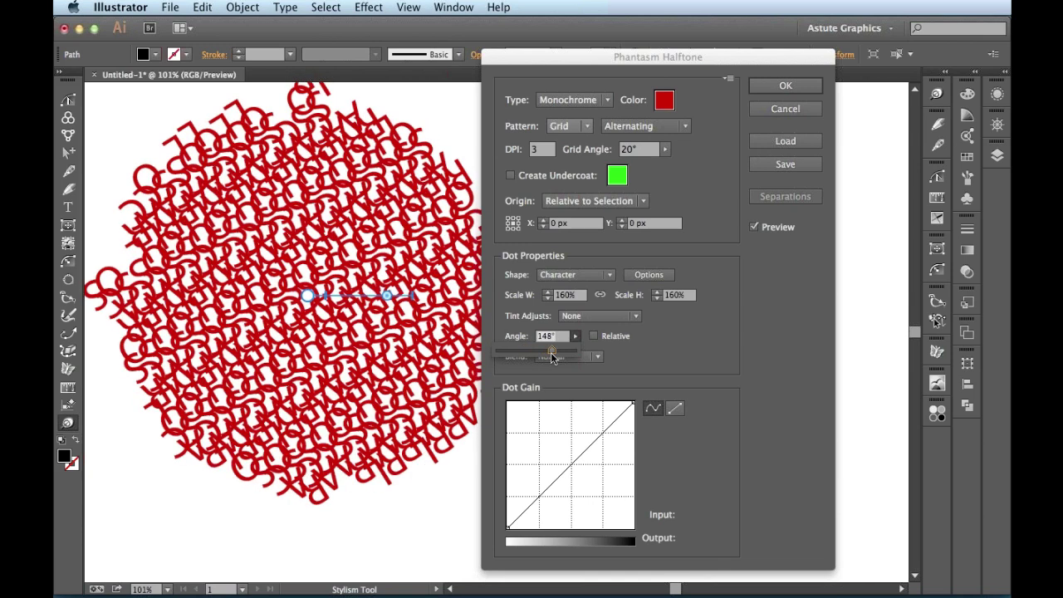
left_click(559, 336)
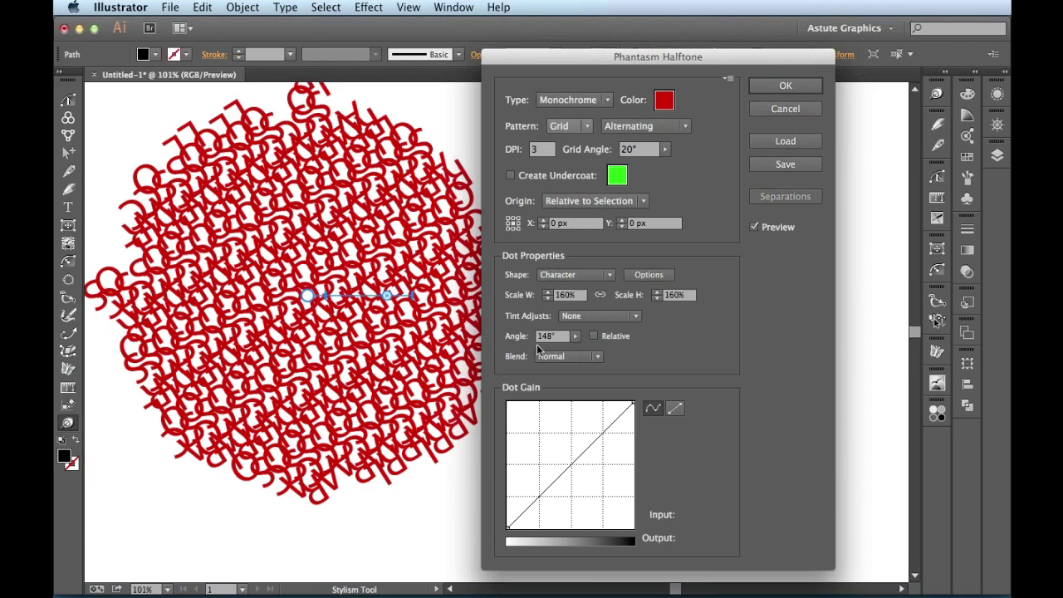
left_click_drag(567, 336, 532, 332)
type("240")
key("Return")
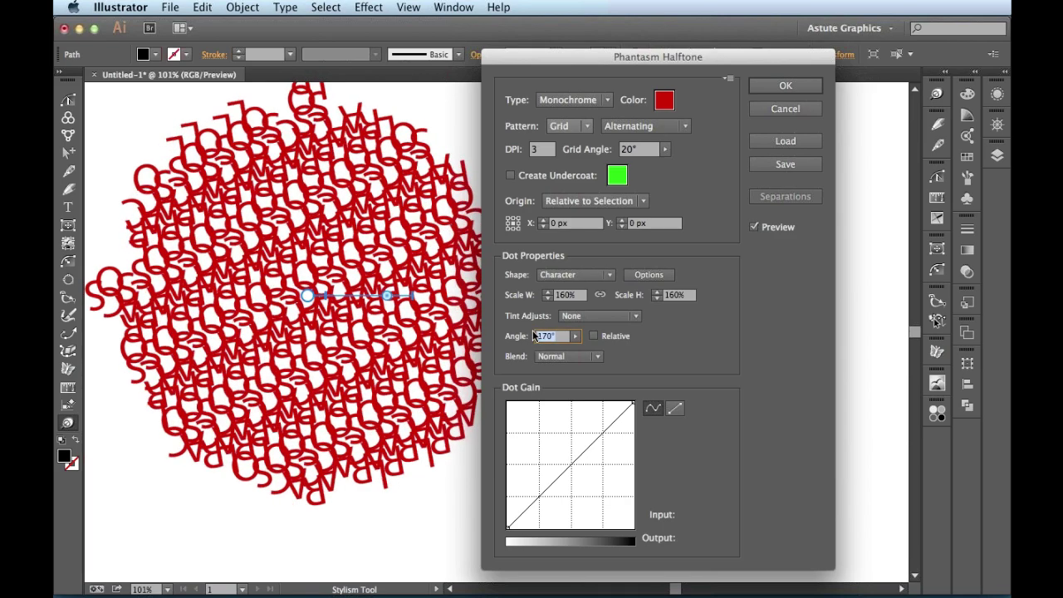
type("340")
key("Return")
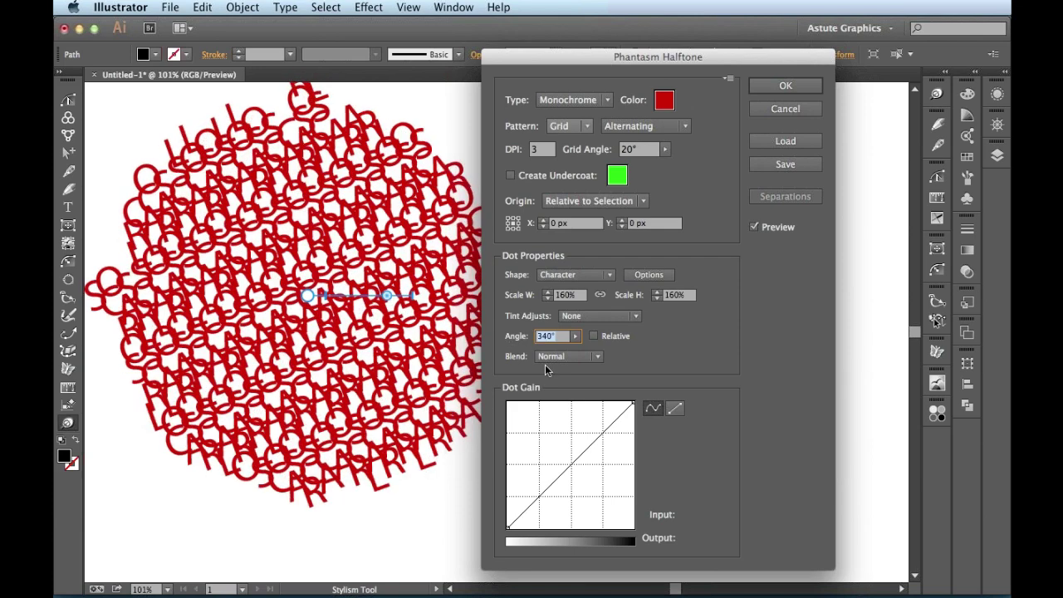
Try the Transparency blend mode, then return it to Normal
left_click(597, 358)
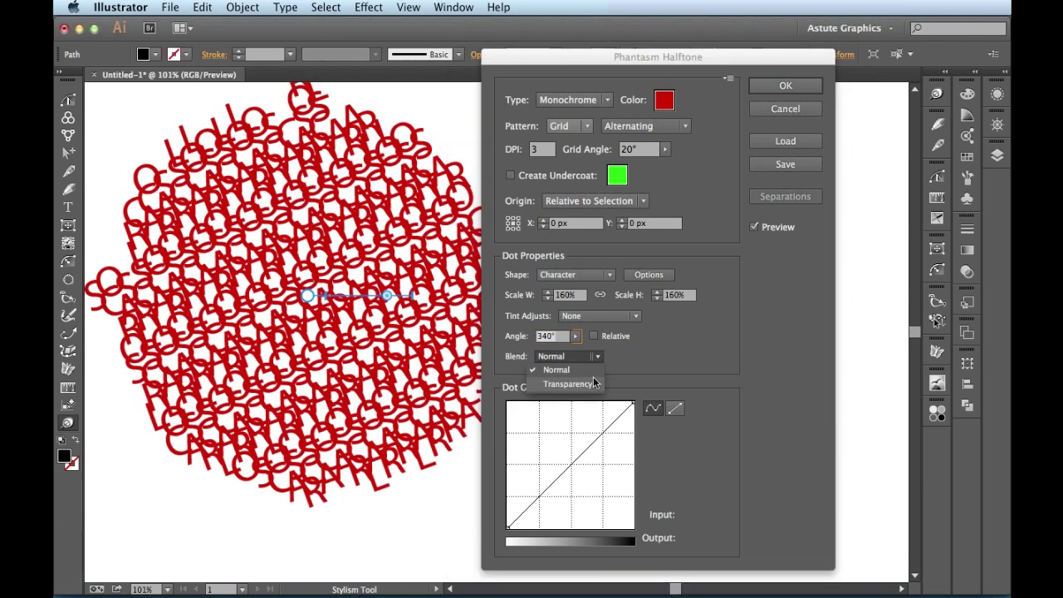
left_click(591, 385)
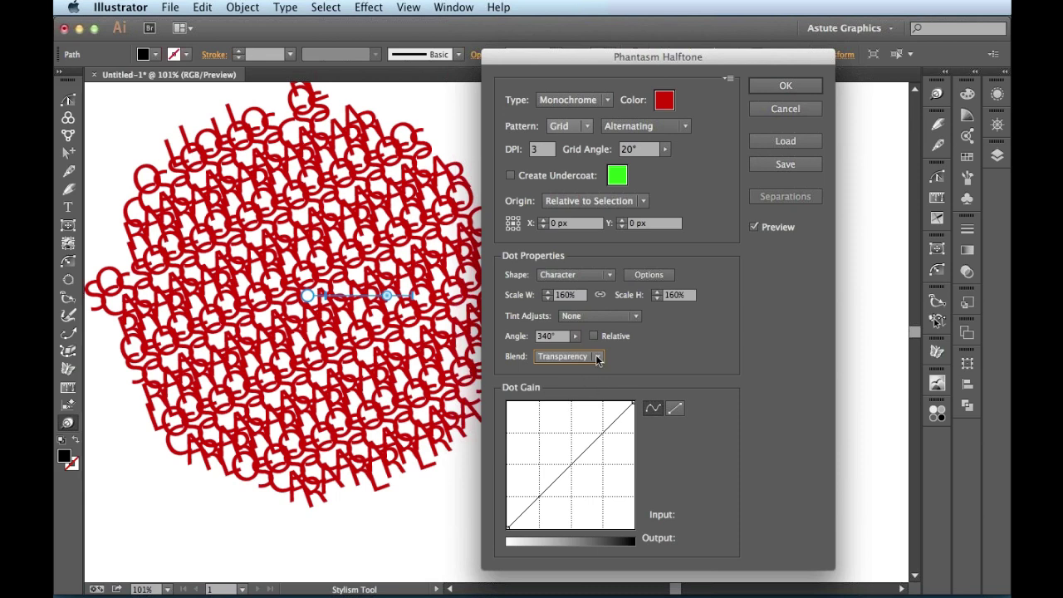
left_click(598, 357)
left_click(556, 370)
Bend the dot gain curve upward and set Tint Adjusts to Width and Height
left_click_drag(590, 451, 579, 439)
left_click(632, 315)
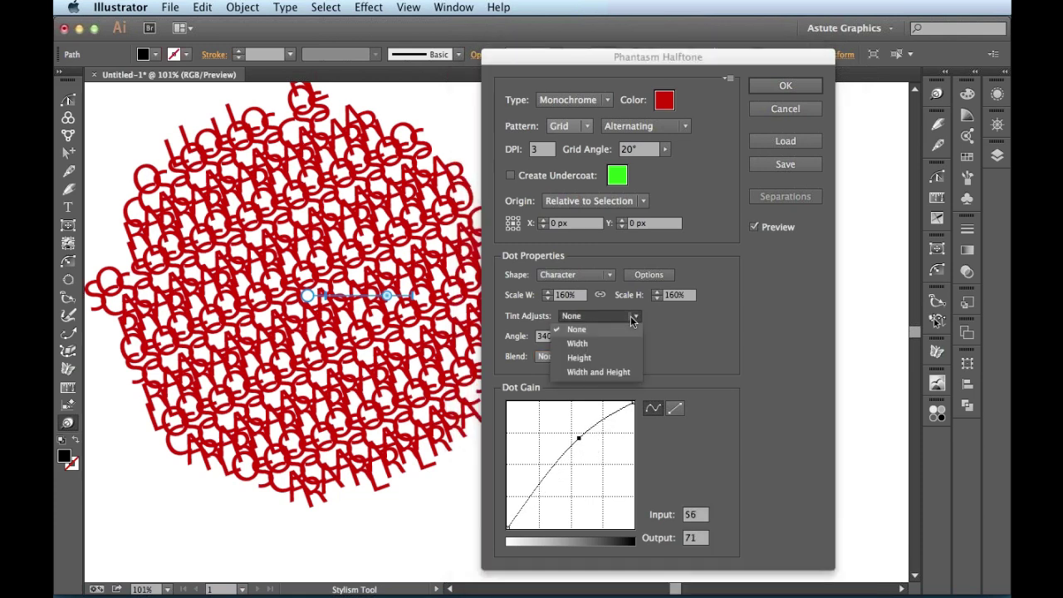
left_click(616, 371)
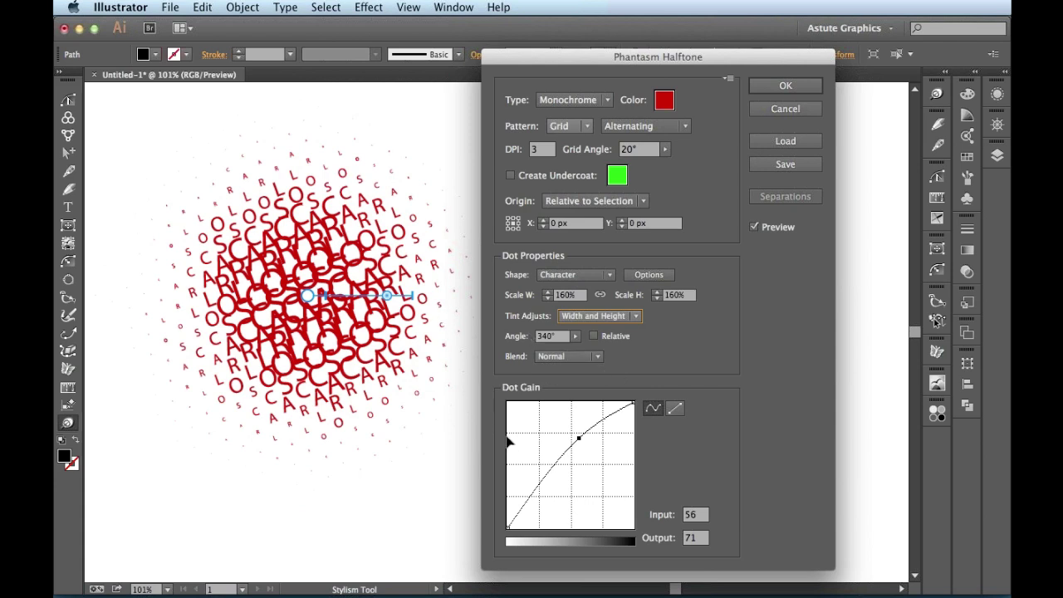
Reshape the Dot Gain curve into an S-curve with points at 53/85 and 30/27
left_click(580, 441)
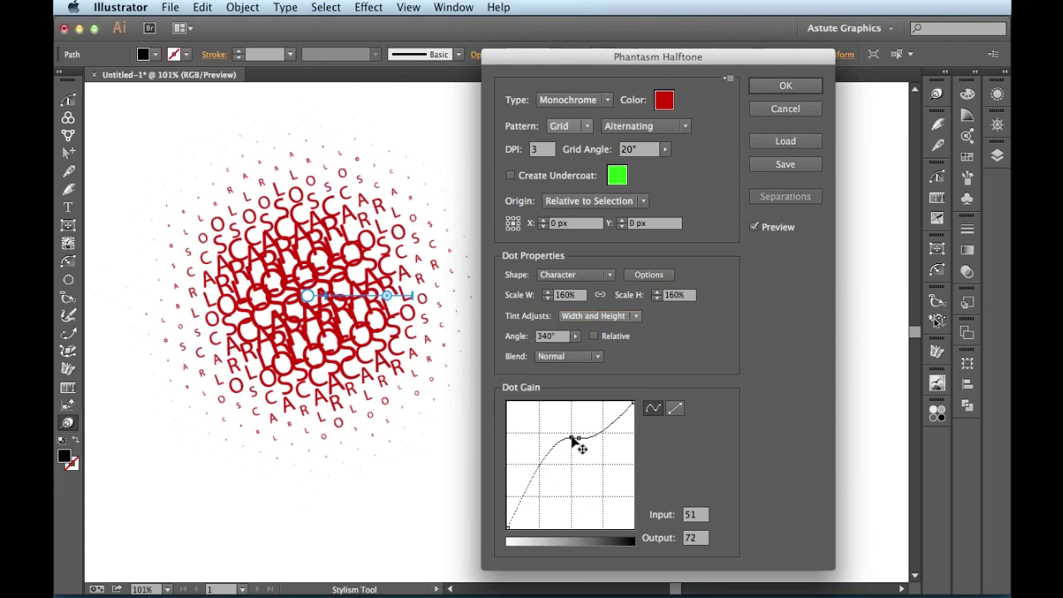
left_click(543, 472)
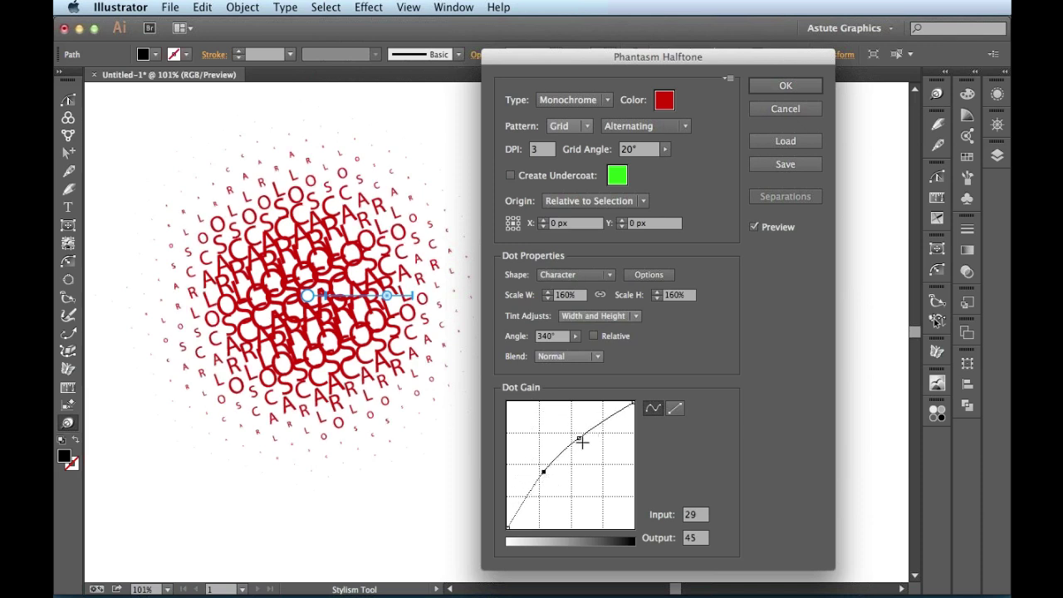
left_click_drag(580, 439, 643, 494)
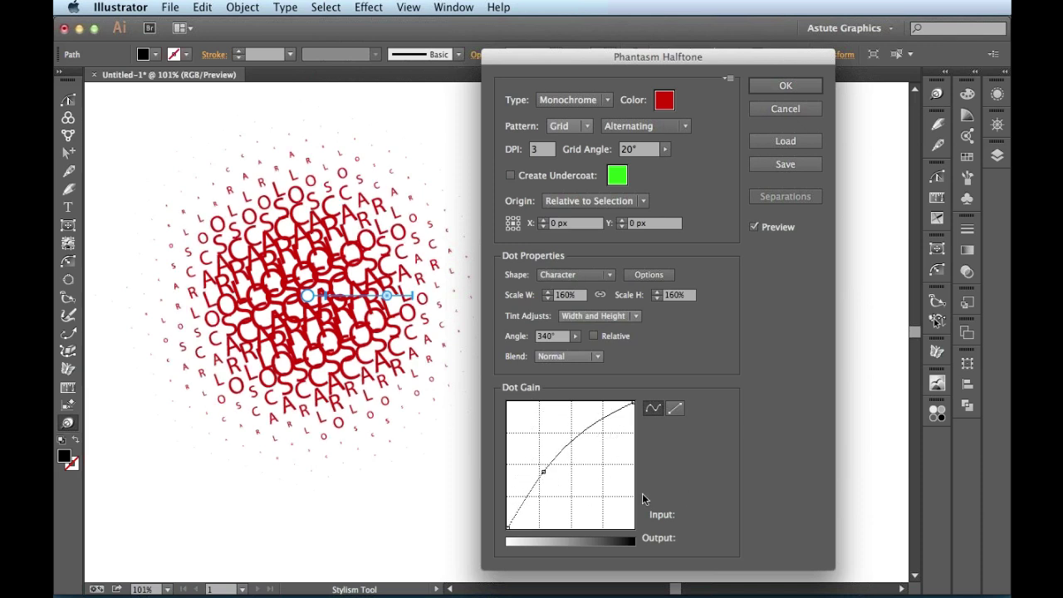
left_click(543, 472)
left_click_drag(543, 471, 465, 460)
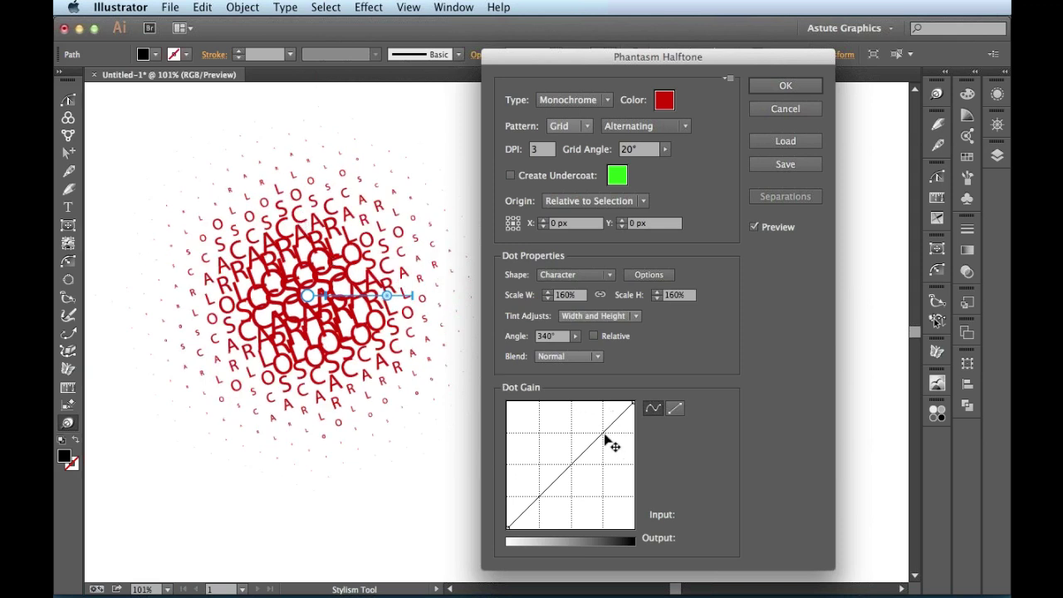
left_click_drag(605, 435, 574, 421)
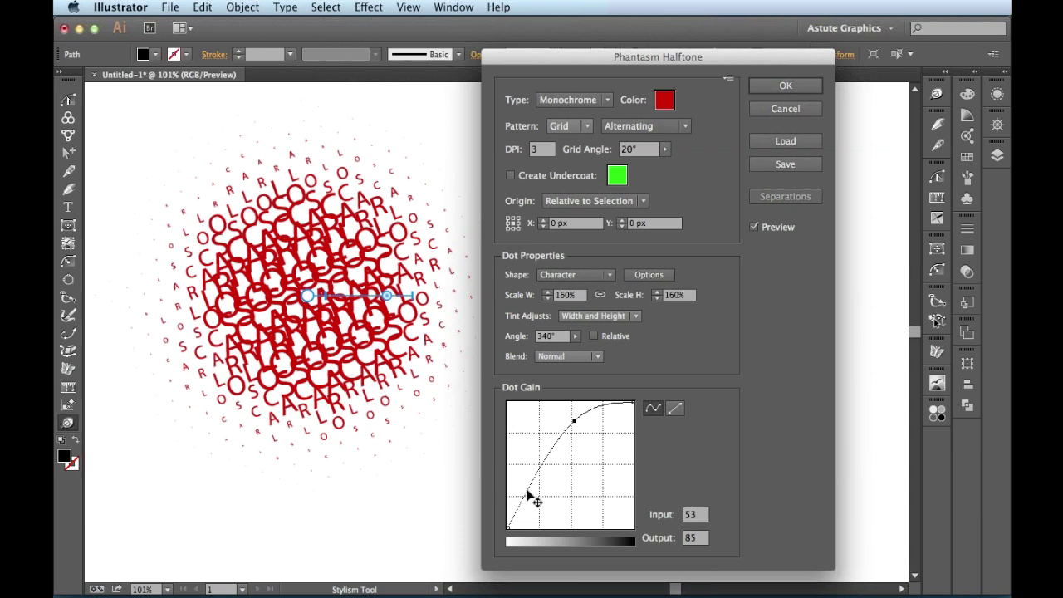
left_click_drag(528, 494, 545, 493)
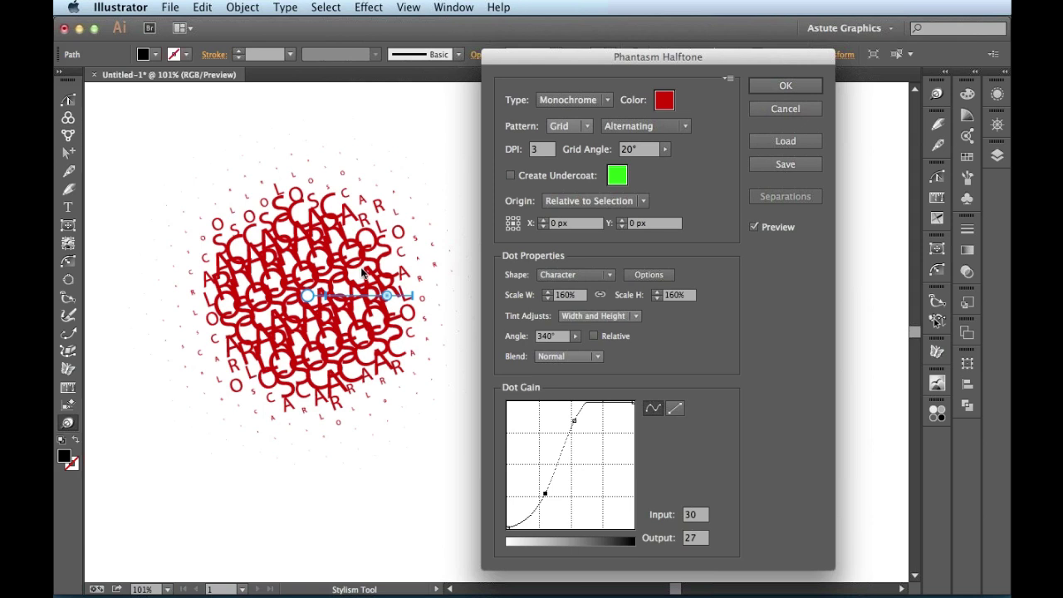
Choose Selected Symbol as the halftone dot shape
left_click(611, 275)
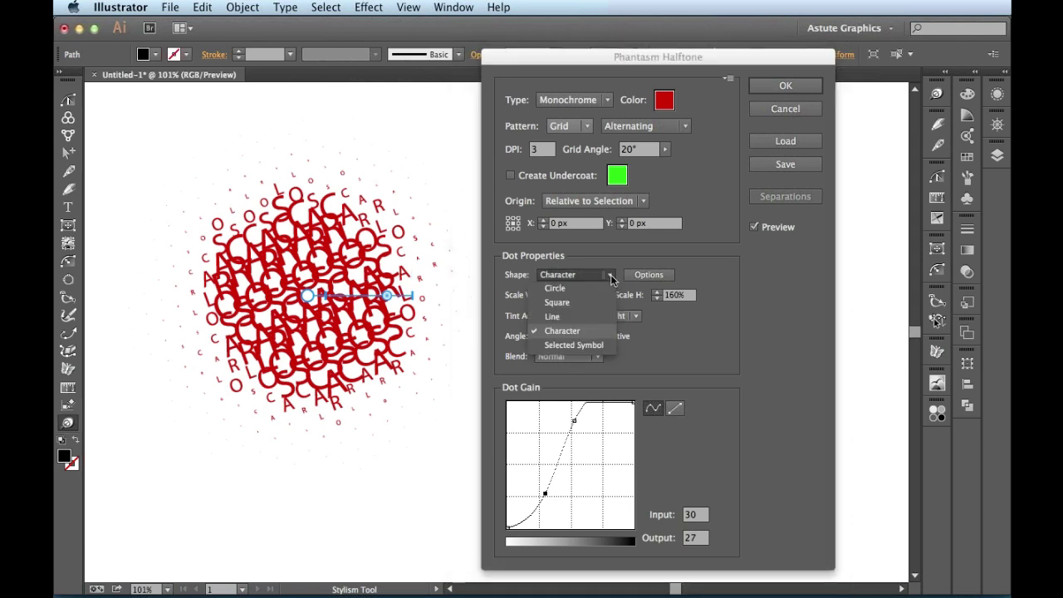
left_click(606, 345)
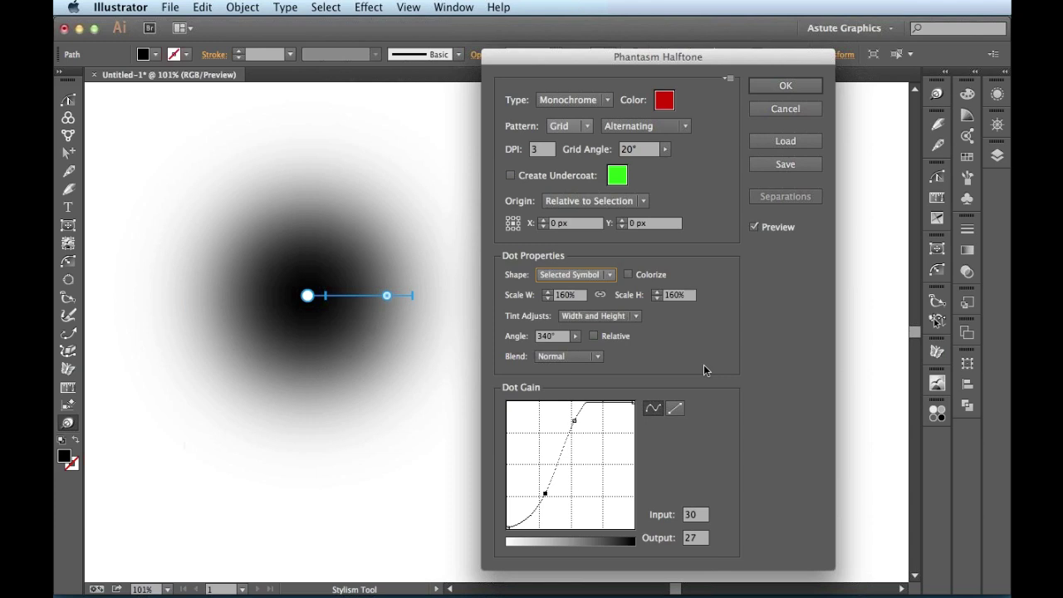
Cancel the halftone and sketch a white circle with a 1 pt black outline beside the blur
left_click(783, 111)
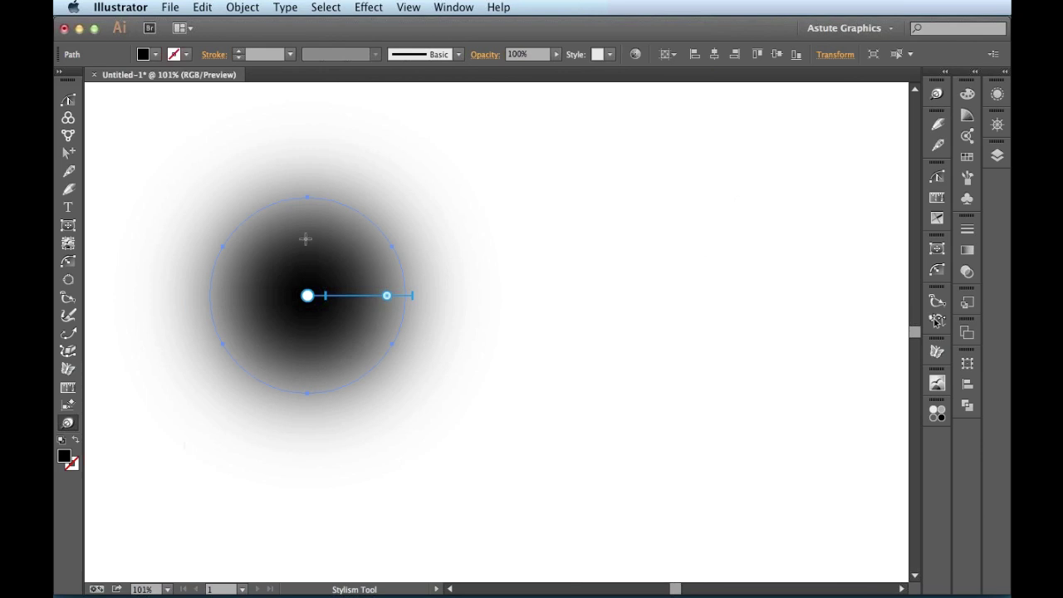
left_click(68, 189)
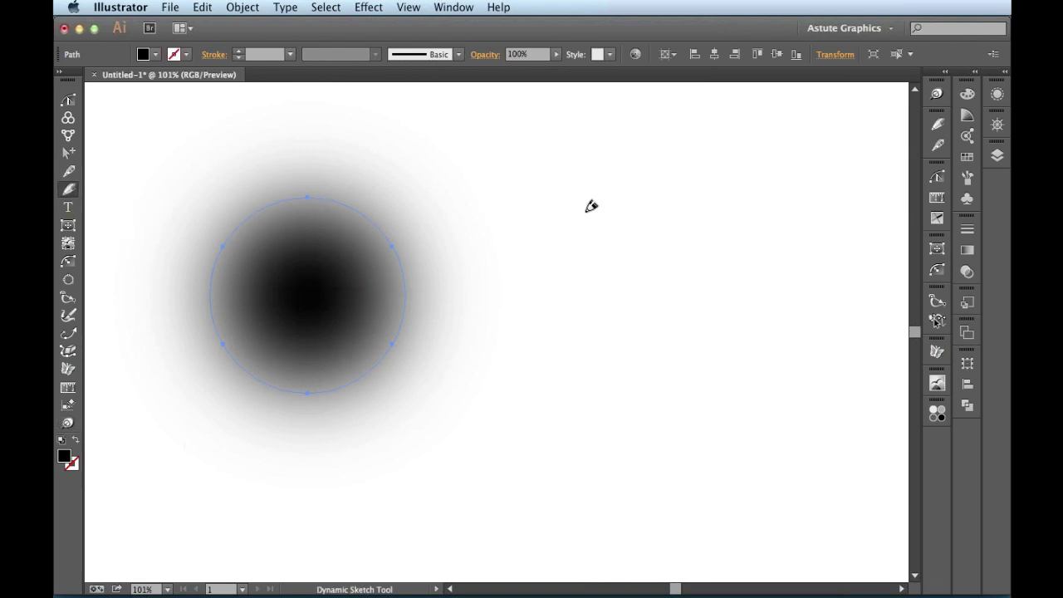
left_click(632, 218)
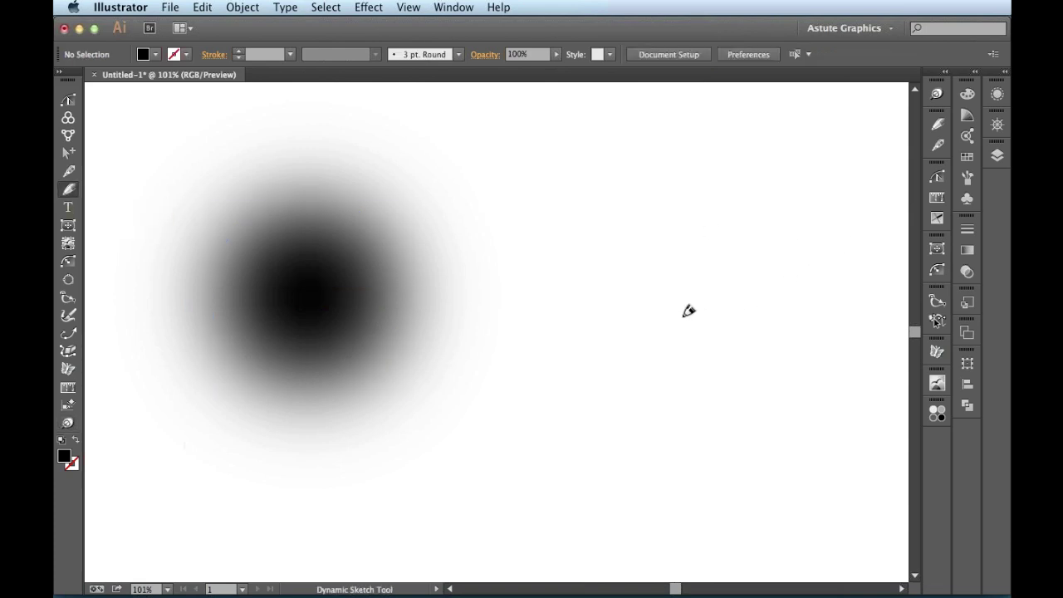
left_click(938, 126)
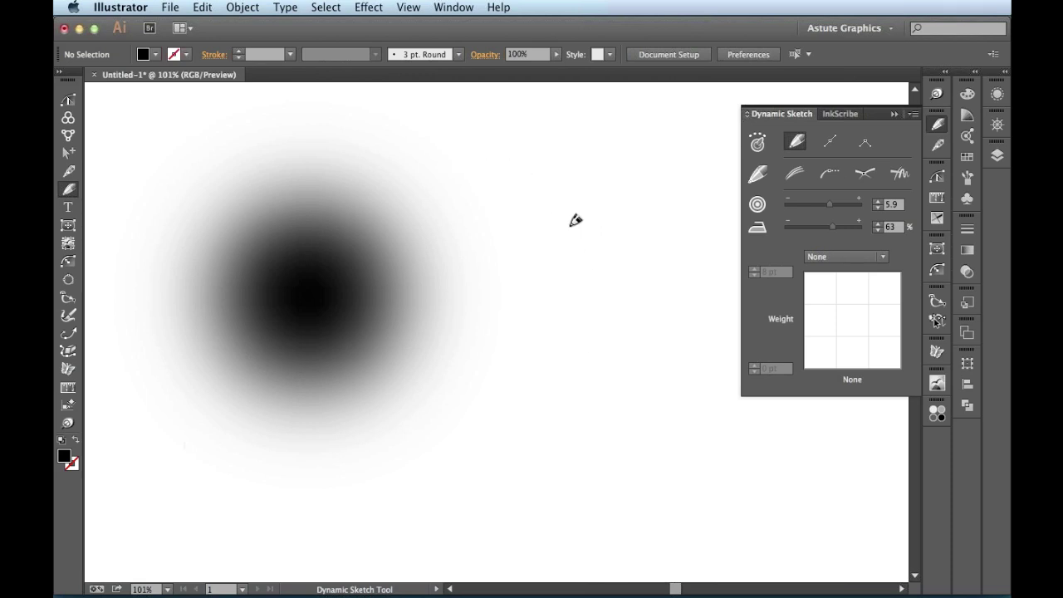
mouse_move(576, 220)
left_mouse_down()
mouse_move(532, 358)
mouse_move(510, 240)
mouse_move(588, 234)
mouse_move(582, 266)
left_mouse_up()
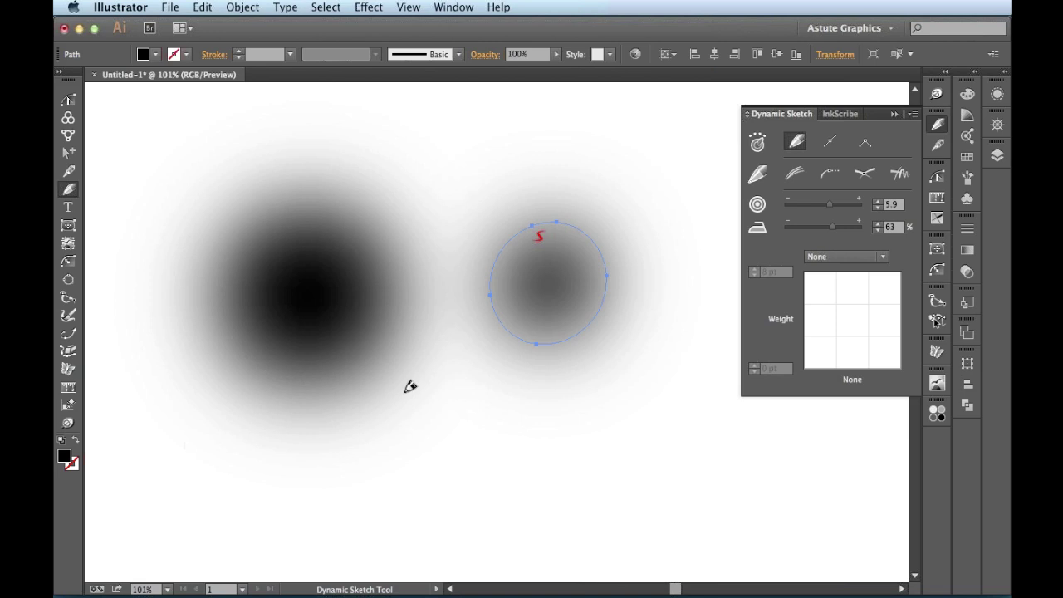
key("d")
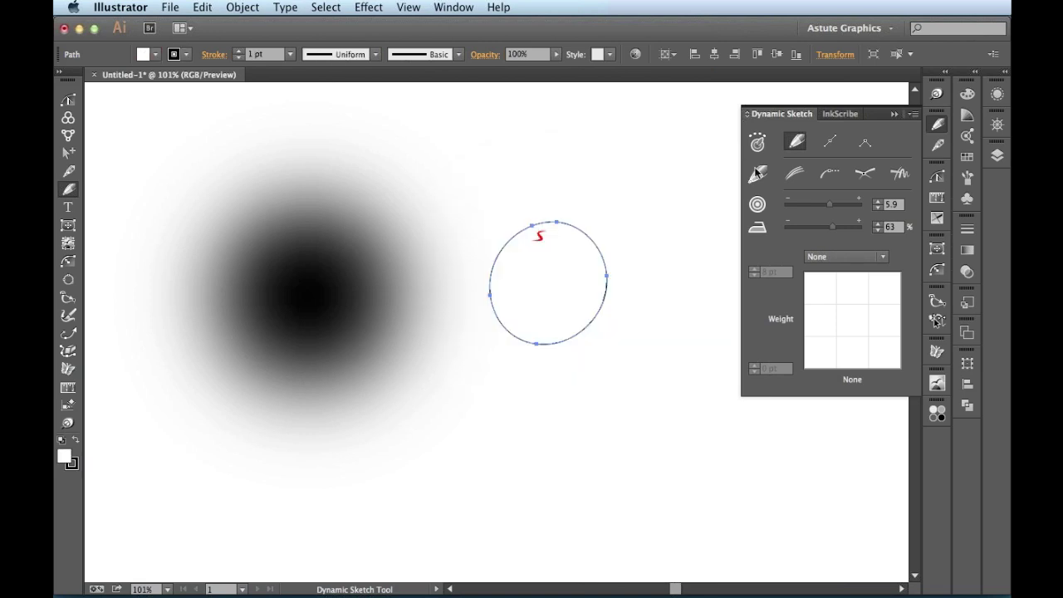
Draw two pressure-sensitive, round-cornered curved strokes with no fill across the sketched circle
left_click(864, 256)
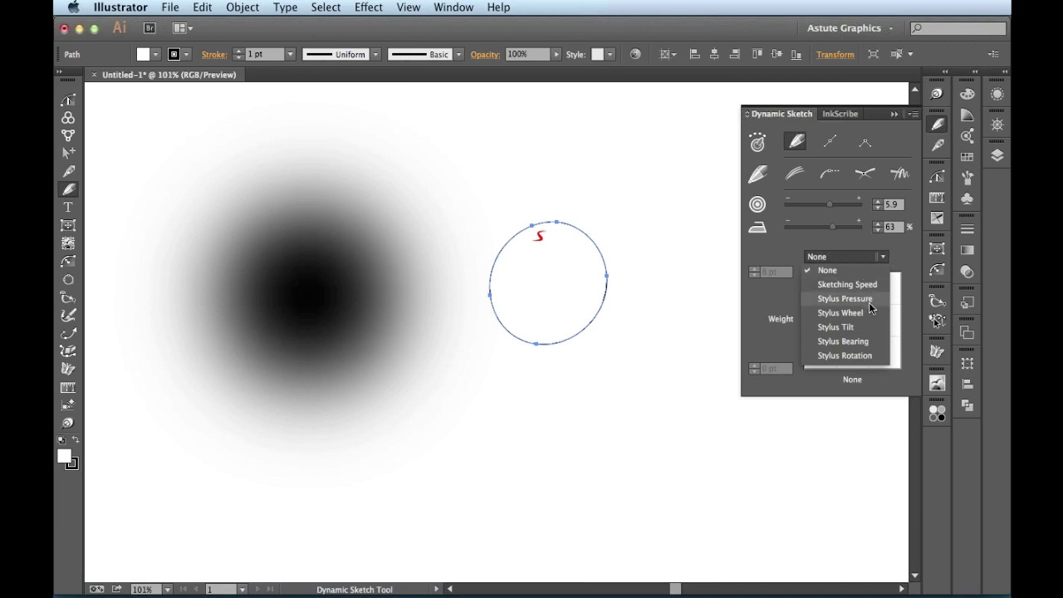
left_click(870, 299)
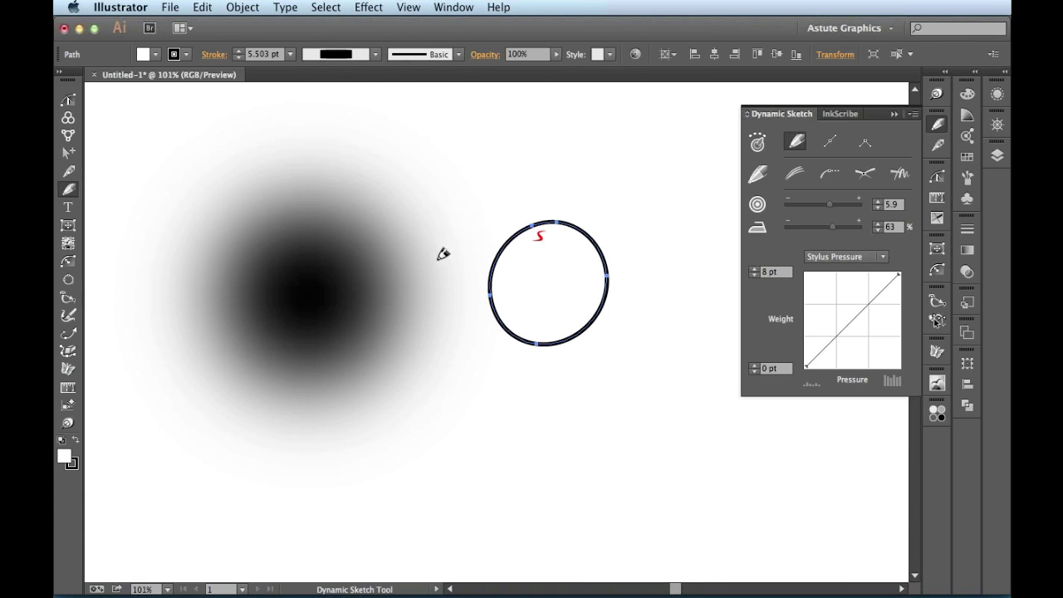
mouse_move(442, 263)
left_mouse_down()
mouse_move(473, 250)
mouse_move(536, 287)
left_mouse_up()
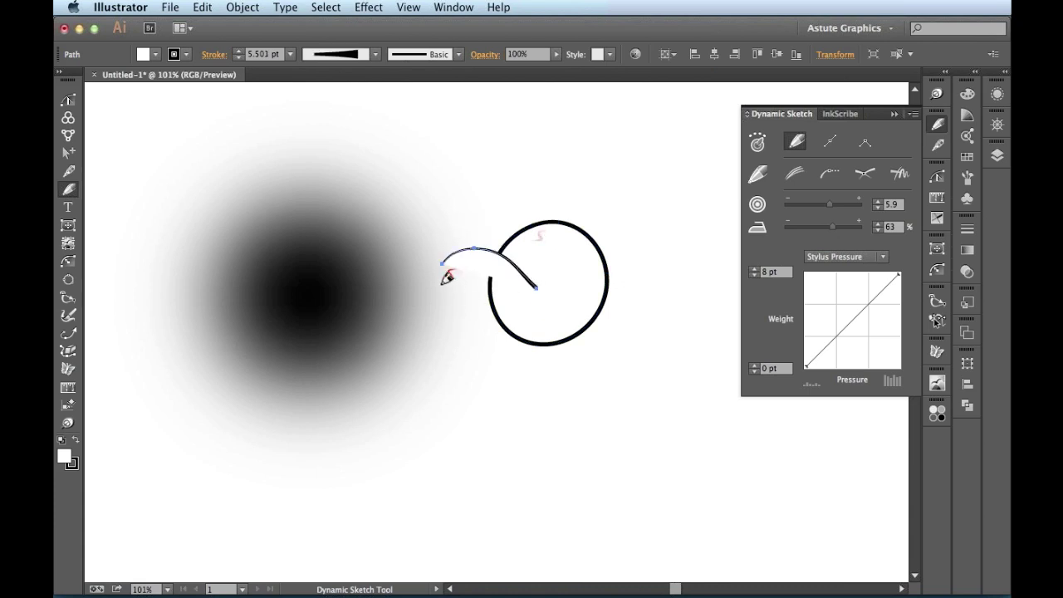
key("slash")
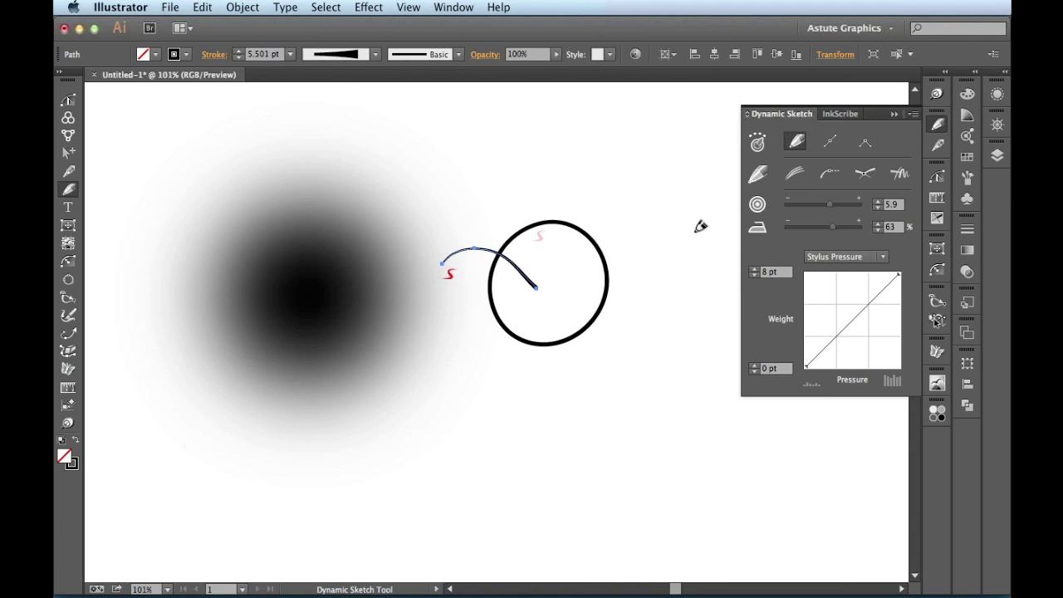
left_click(969, 231)
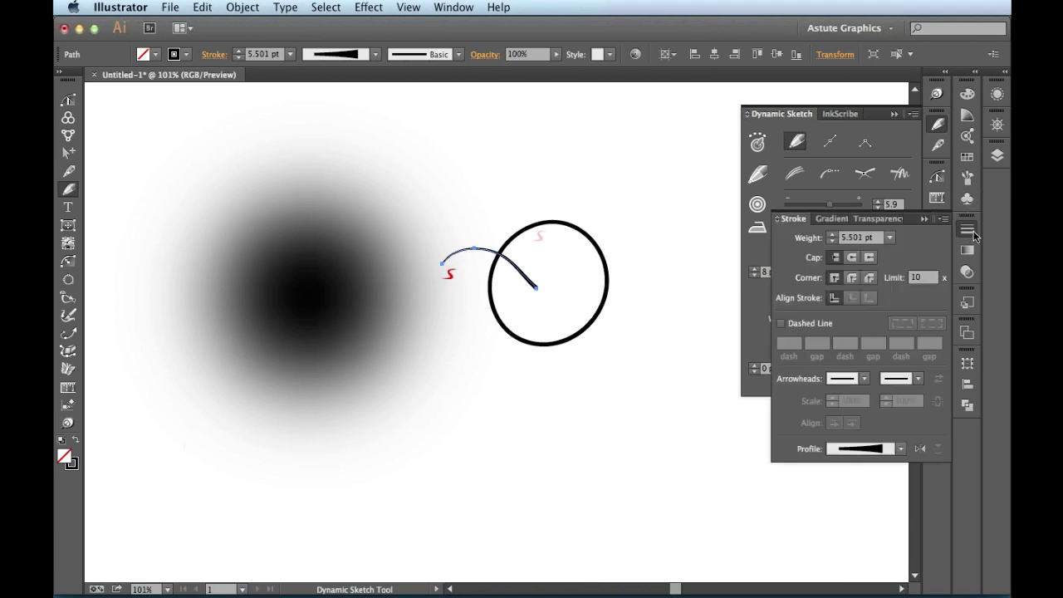
left_click(847, 277)
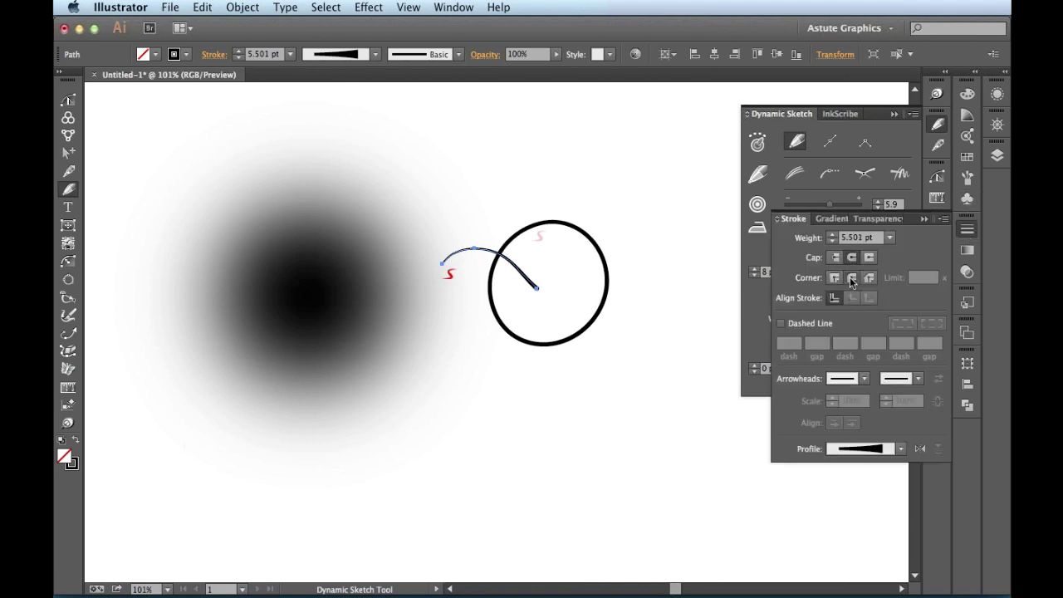
left_click(969, 231)
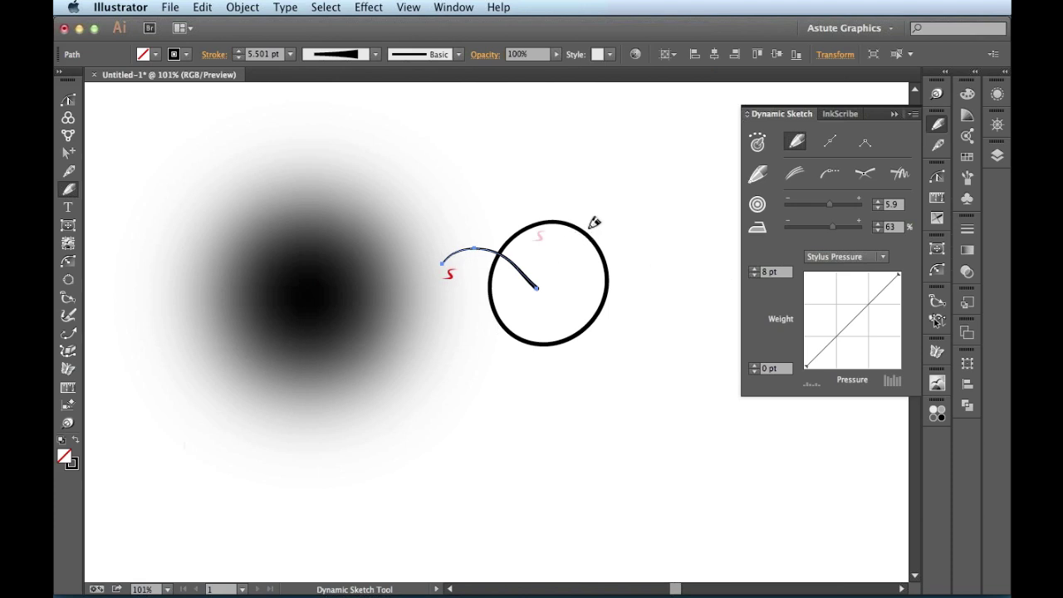
mouse_move(620, 218)
left_mouse_down()
mouse_move(569, 208)
mouse_move(557, 251)
mouse_move(564, 295)
mouse_move(528, 305)
mouse_move(571, 314)
left_mouse_up()
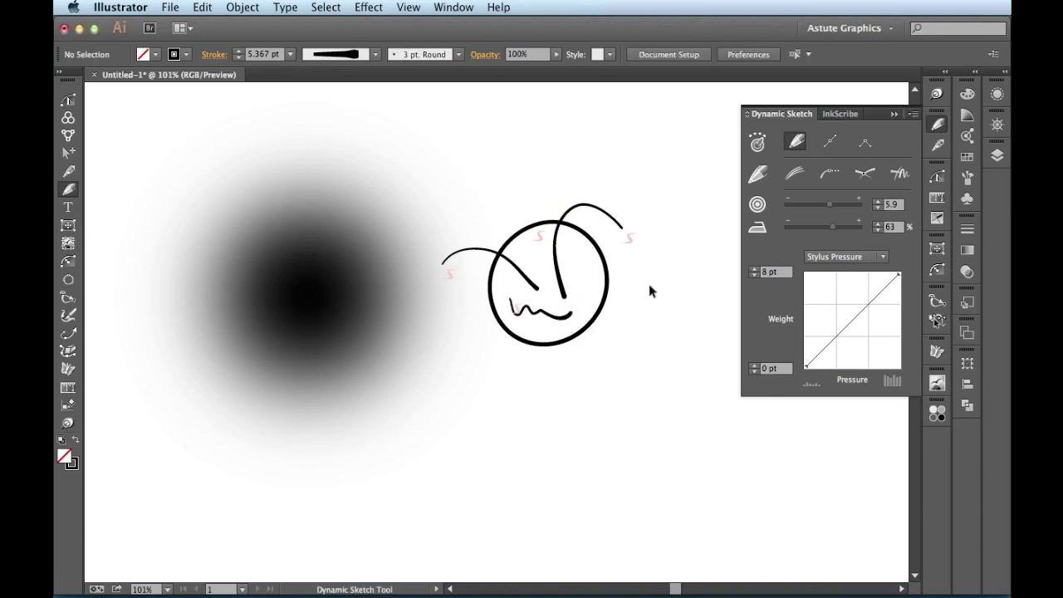
Fill the circle orange from Swatches and select it together with all the strokes
left_click(606, 274, "super")
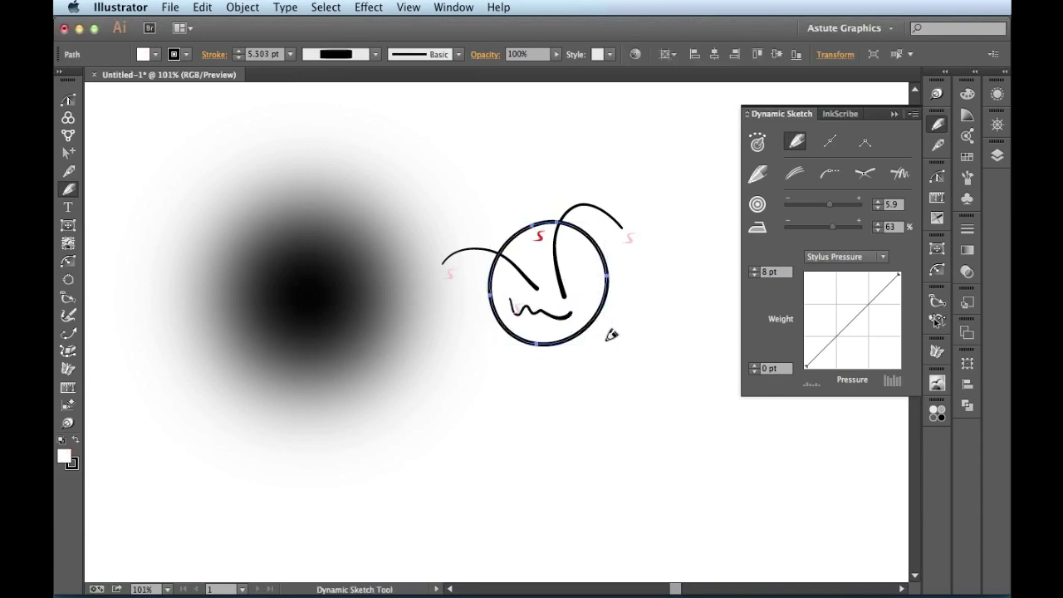
left_click(966, 157)
left_click(910, 126)
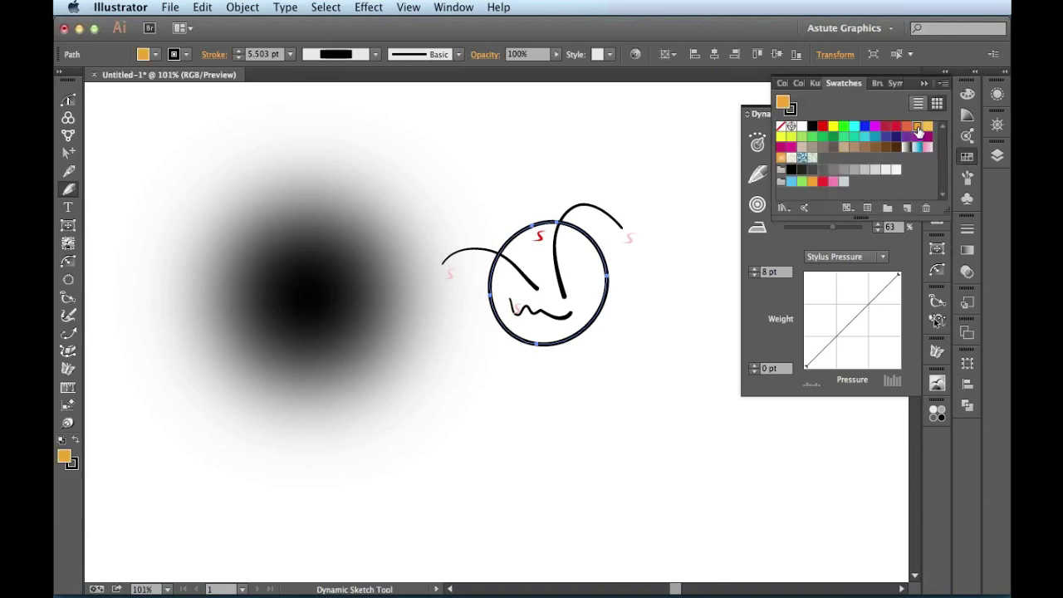
left_click(967, 160)
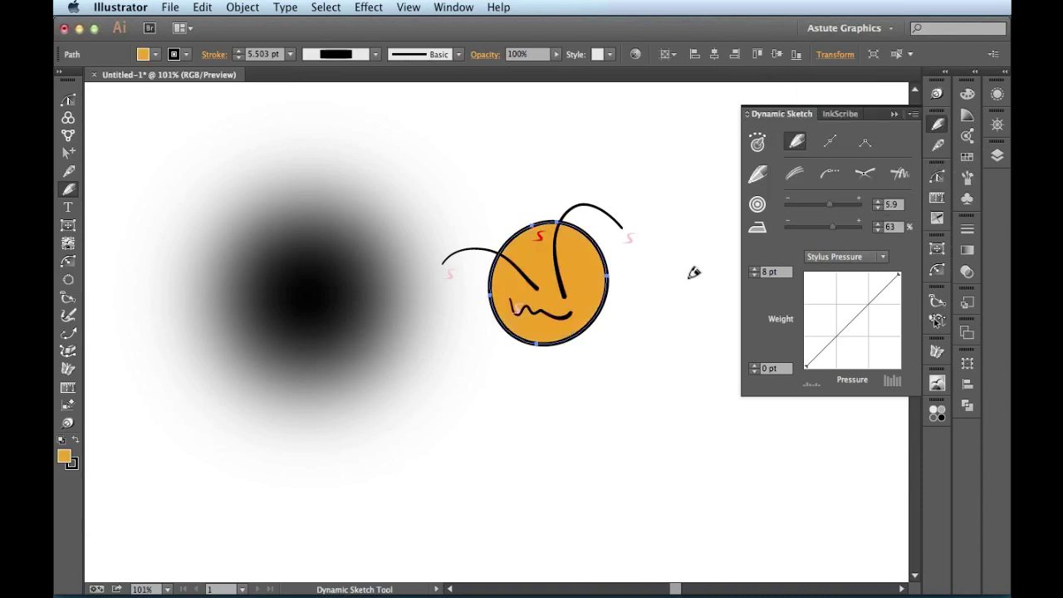
left_click(938, 125)
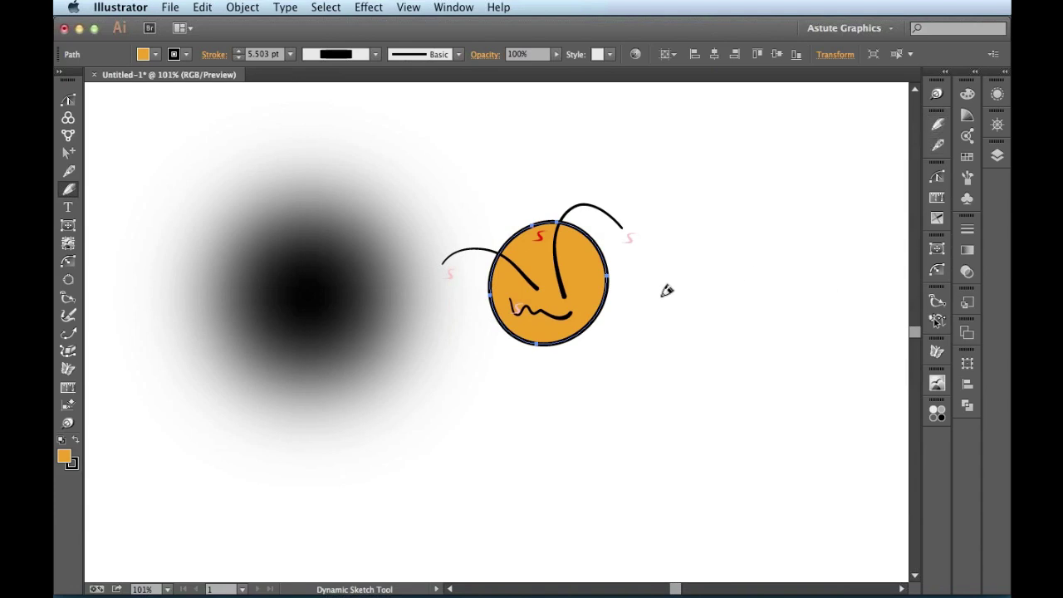
key("v")
left_click_drag(687, 343, 609, 262)
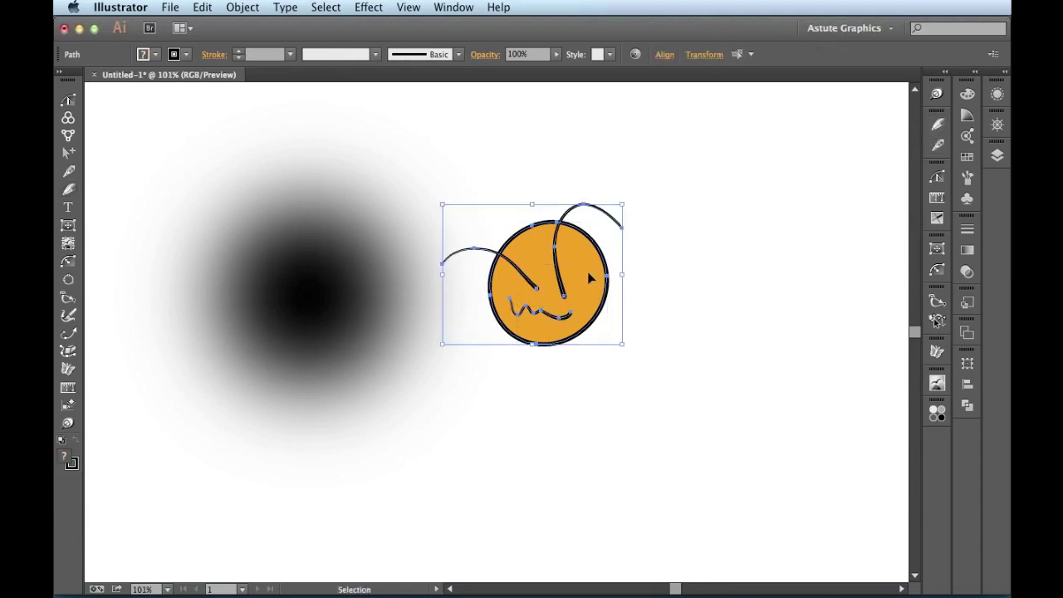
Save the orange drawing as a Graphic symbol named 'nerd' and delete its canvas copy
left_click(453, 8)
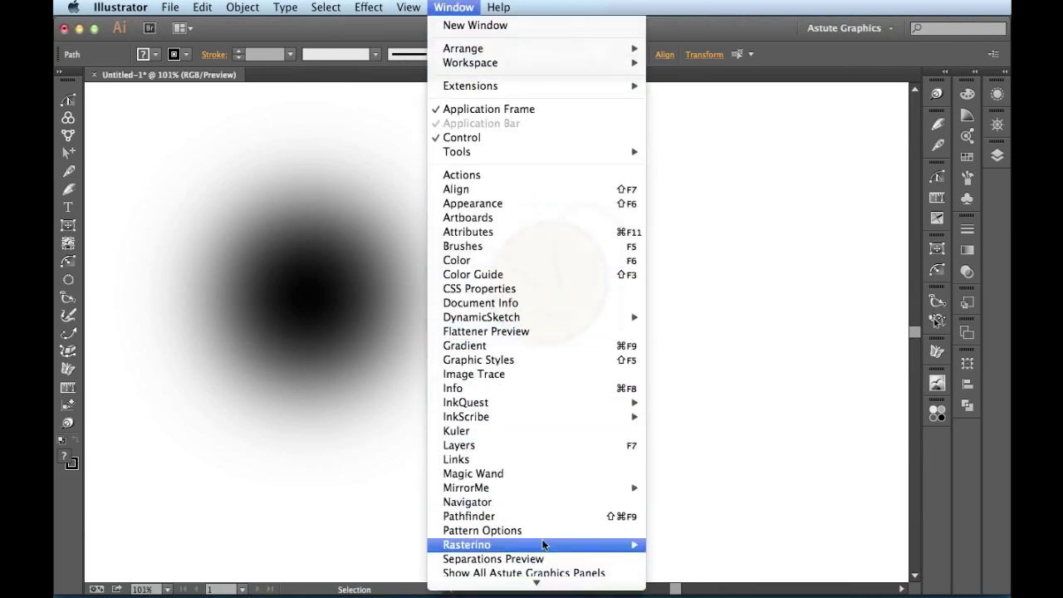
scroll(531, 540, "down", 5)
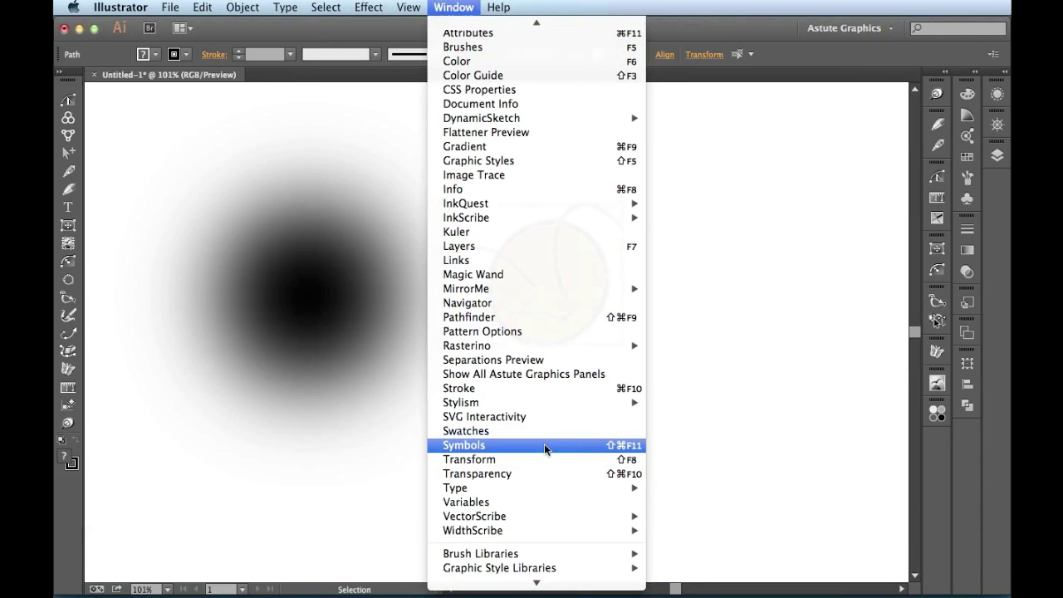
left_click(545, 445)
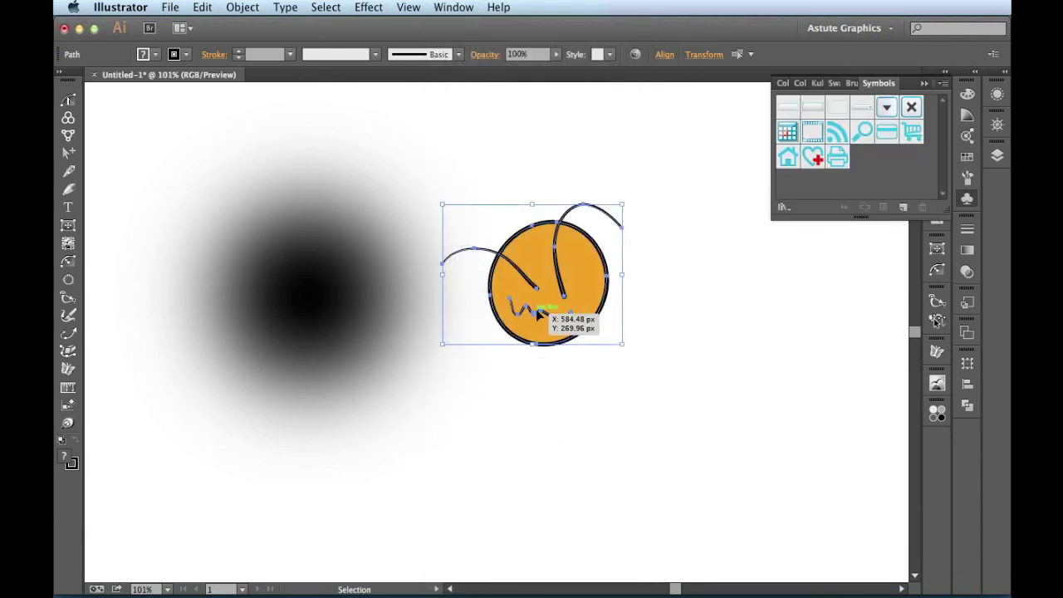
left_click_drag(536, 255, 884, 167)
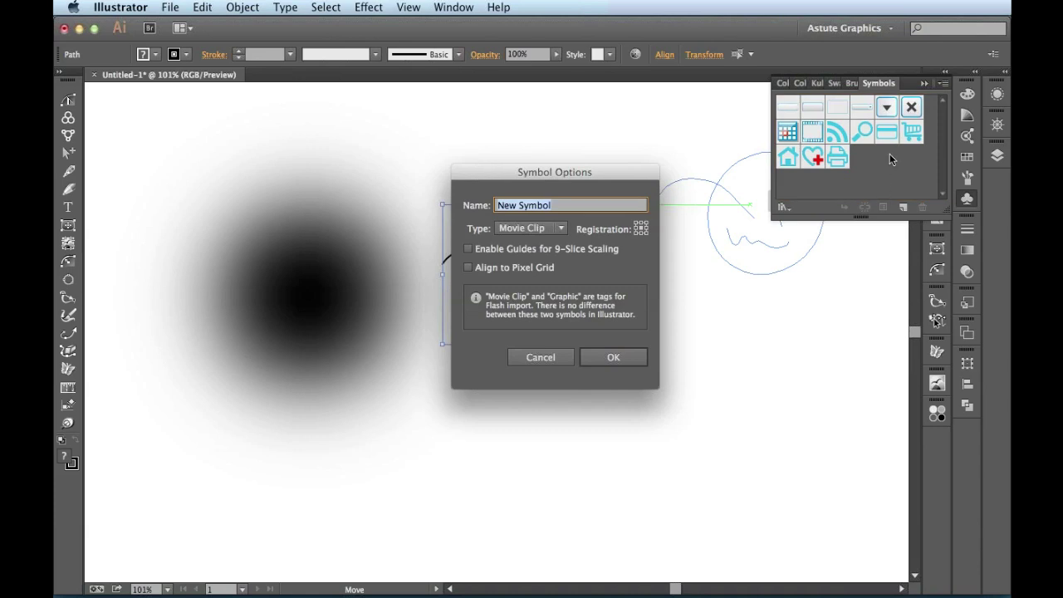
type("nerd")
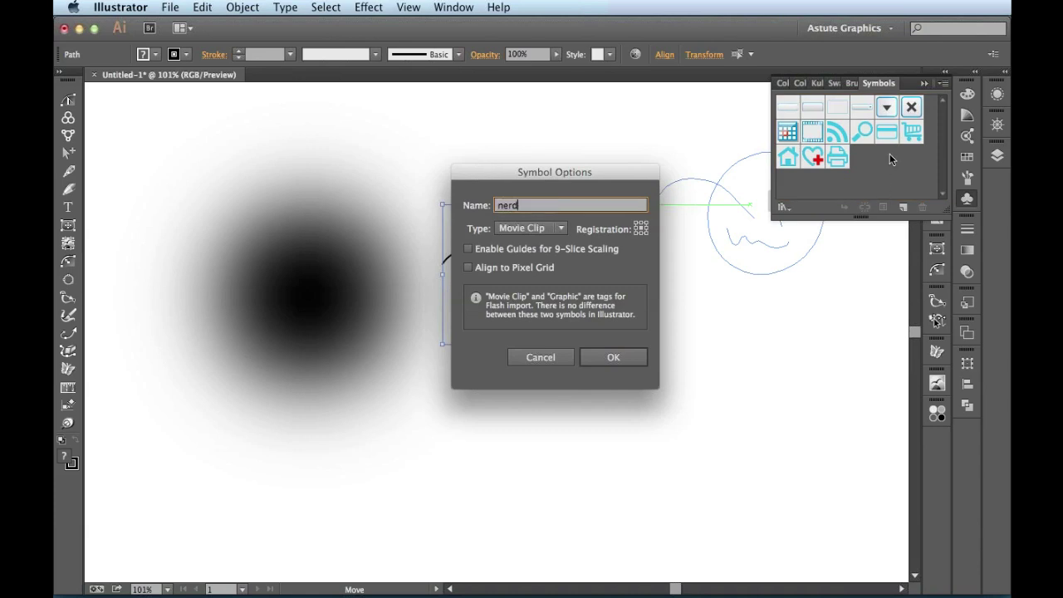
key("Tab")
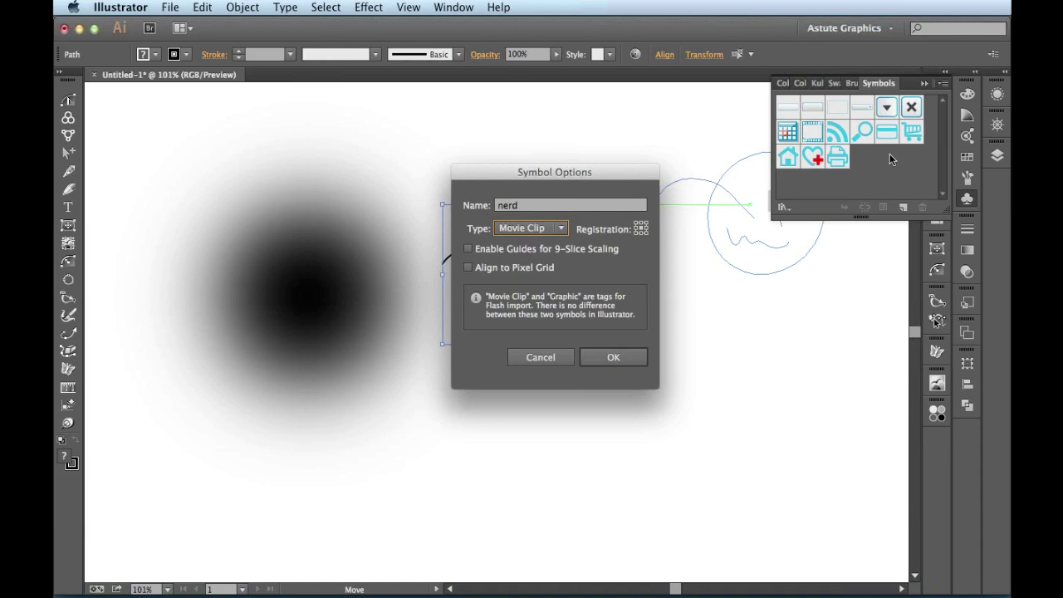
key("Down")
key("Return")
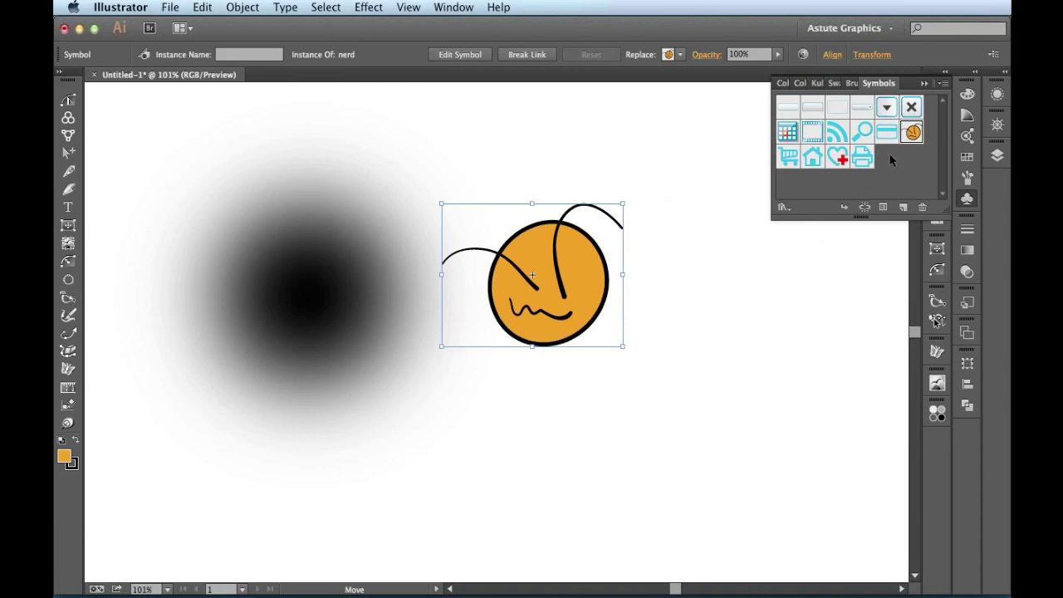
key("Delete")
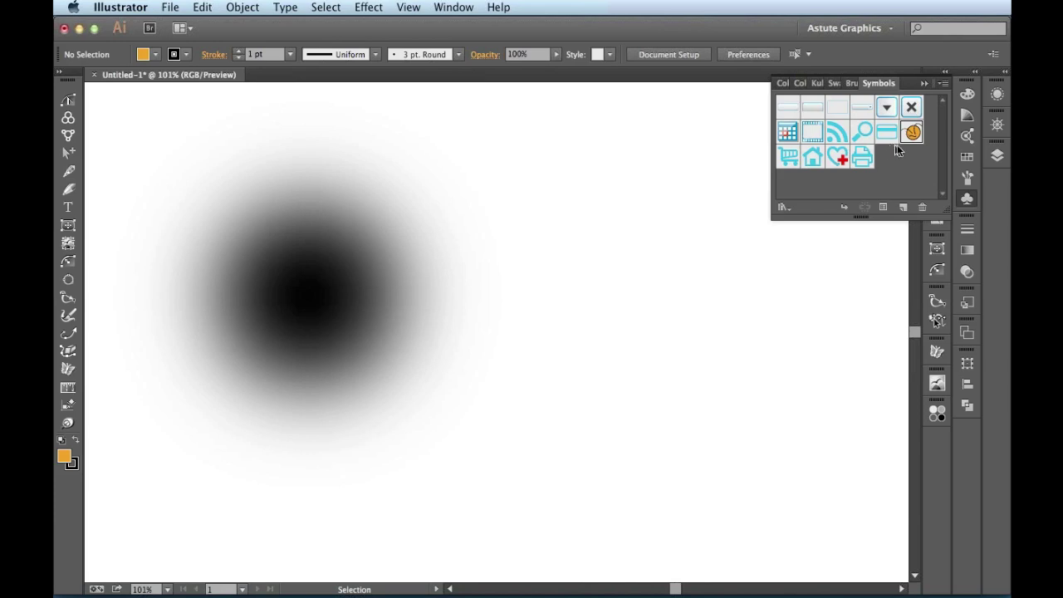
Pick the nerd symbol in the Symbols panel and select the blurred black circle
left_click(907, 155)
left_click(914, 138)
key("alt")
key("v")
left_click(321, 289)
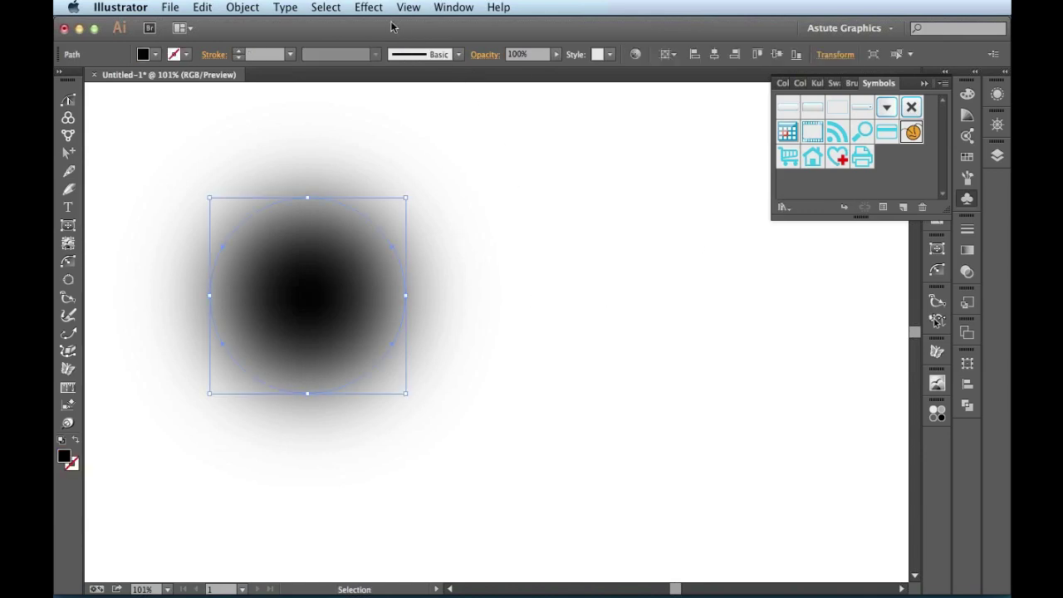
Preview Phantasm Halftone on the blurred circle at 3 DPI using the selected nerd symbol as dots
left_click(370, 8)
mouse_move(514, 444)
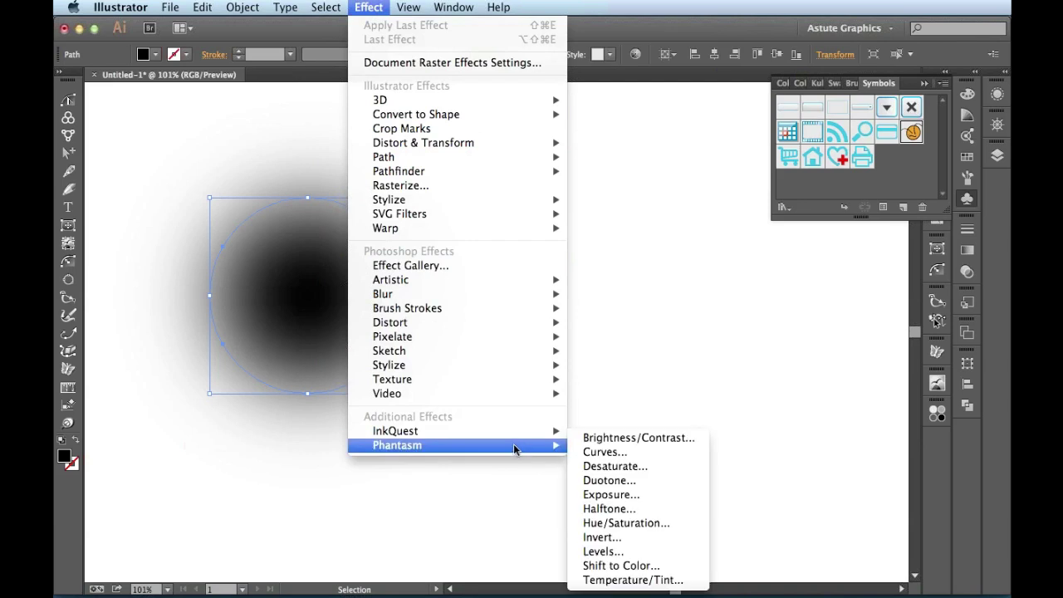
left_click(679, 511)
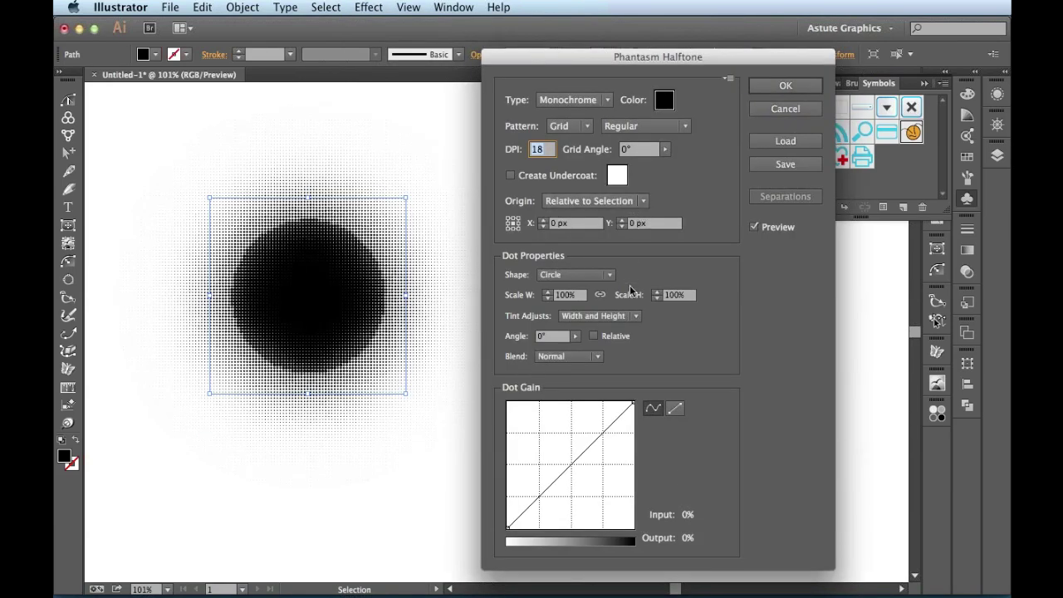
type("3")
key("Tab")
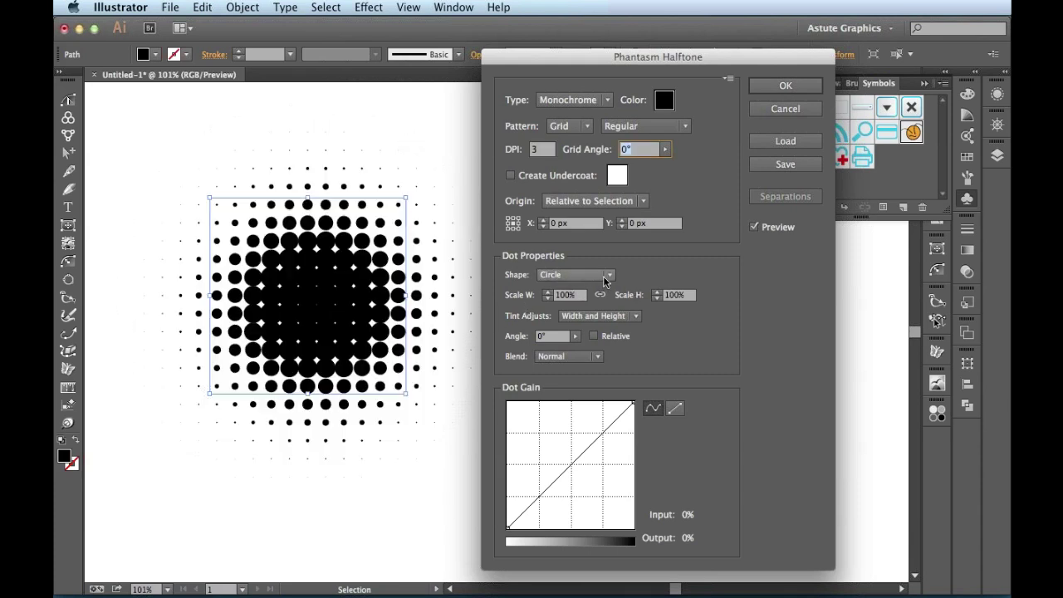
left_click(608, 275)
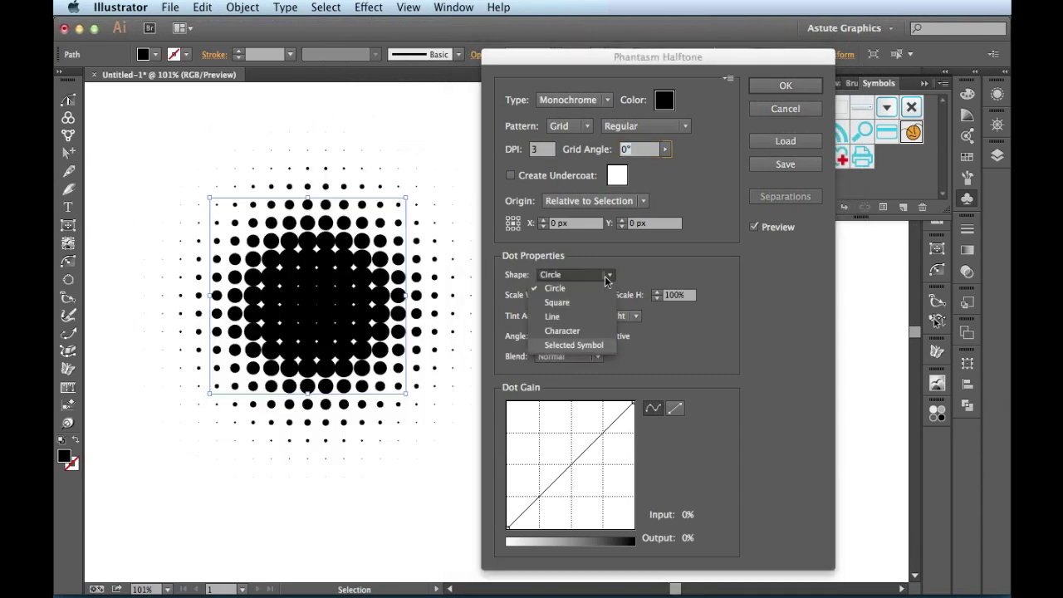
left_click(597, 350)
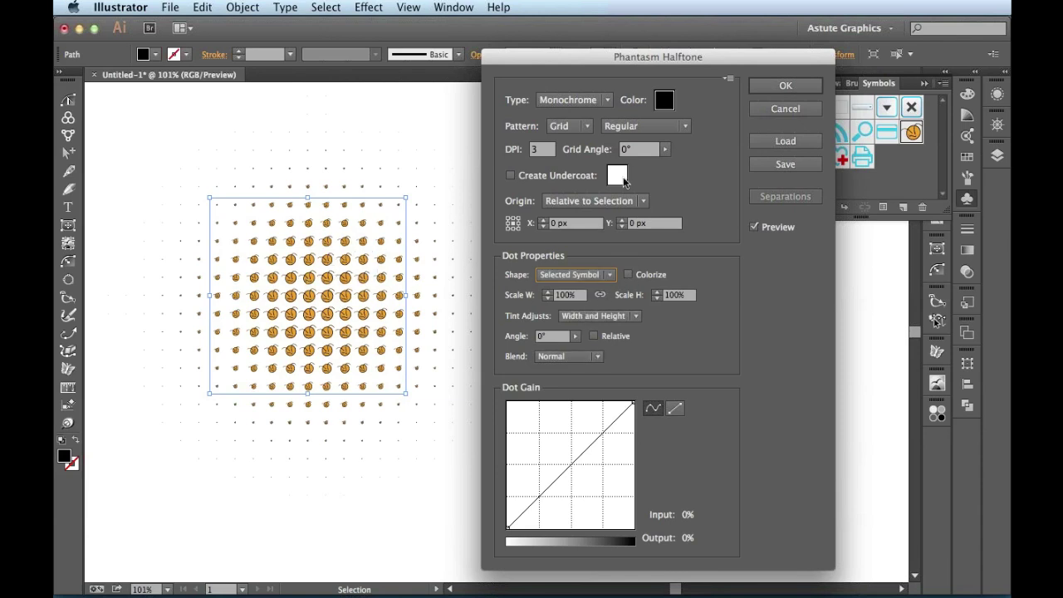
Enlarge the halftone symbols to 230% and arrange them in an Alternating grid
left_click(574, 293)
key("shift+Up")
key("shift+Up")
key("shift+Up")
key("shift+Up")
key("shift+Up")
key("shift+Up")
key("shift+Up")
key("shift+Up")
key("shift+Up")
key("shift+Up")
key("shift+Up")
key("shift+Up")
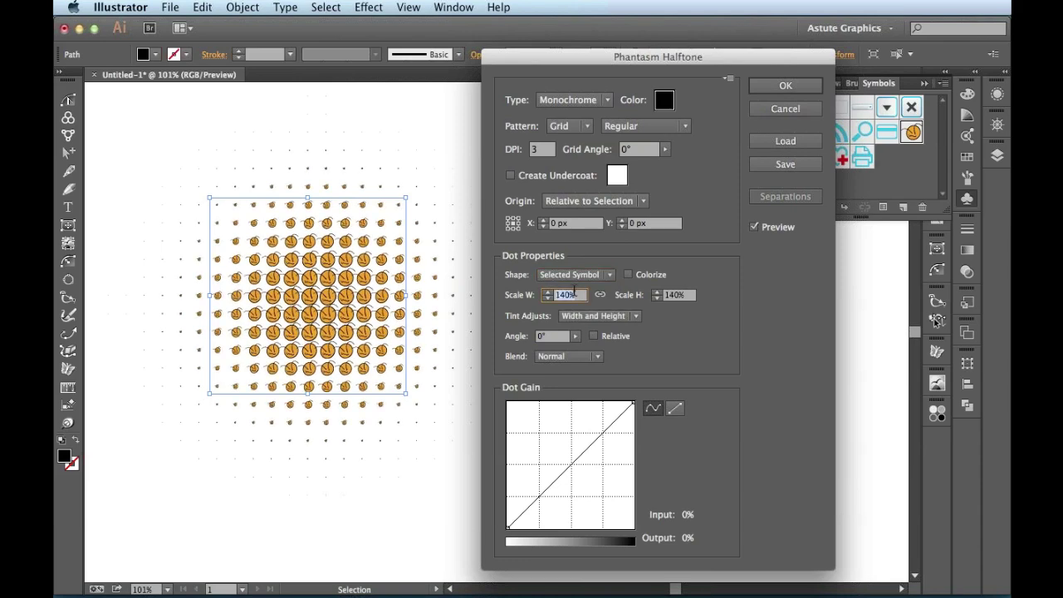
key("shift+Up")
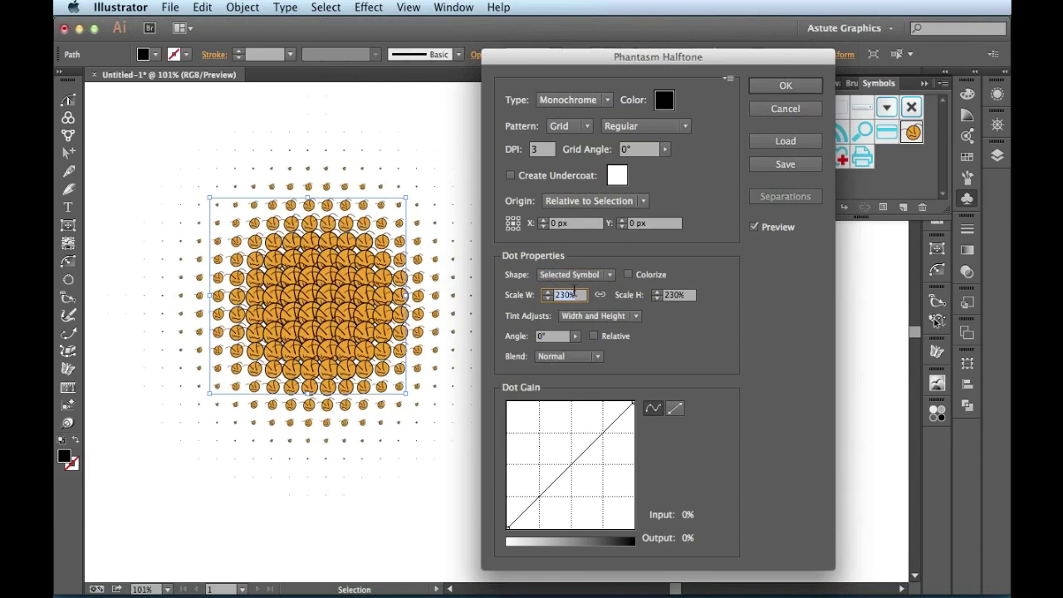
left_click(572, 126)
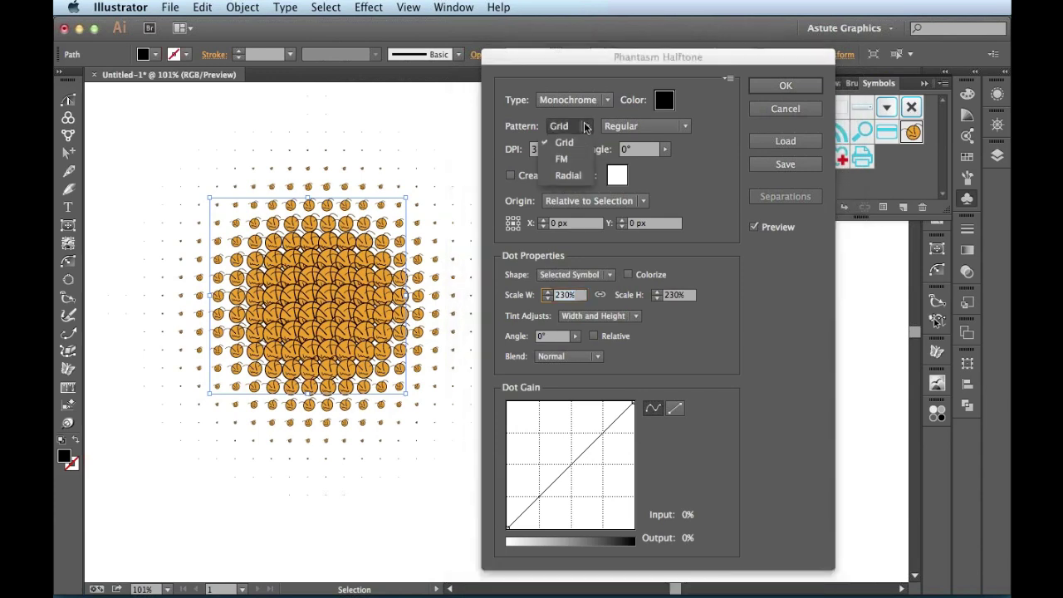
left_click(568, 135)
left_click(690, 126)
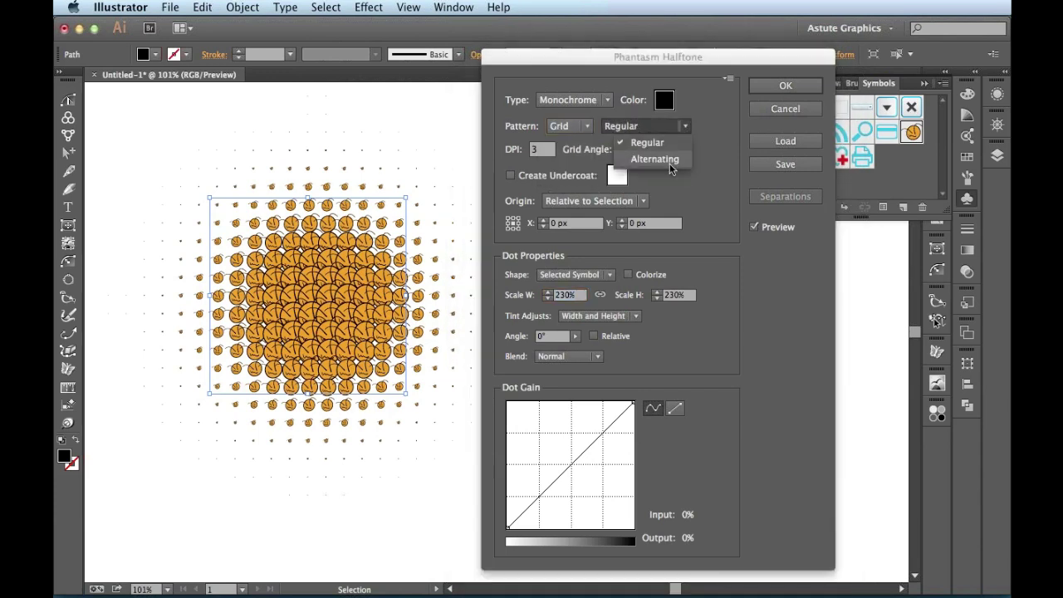
left_click(670, 162)
Set the halftone grid angle to 50° and rotate each symbol by 80°
left_click(638, 150)
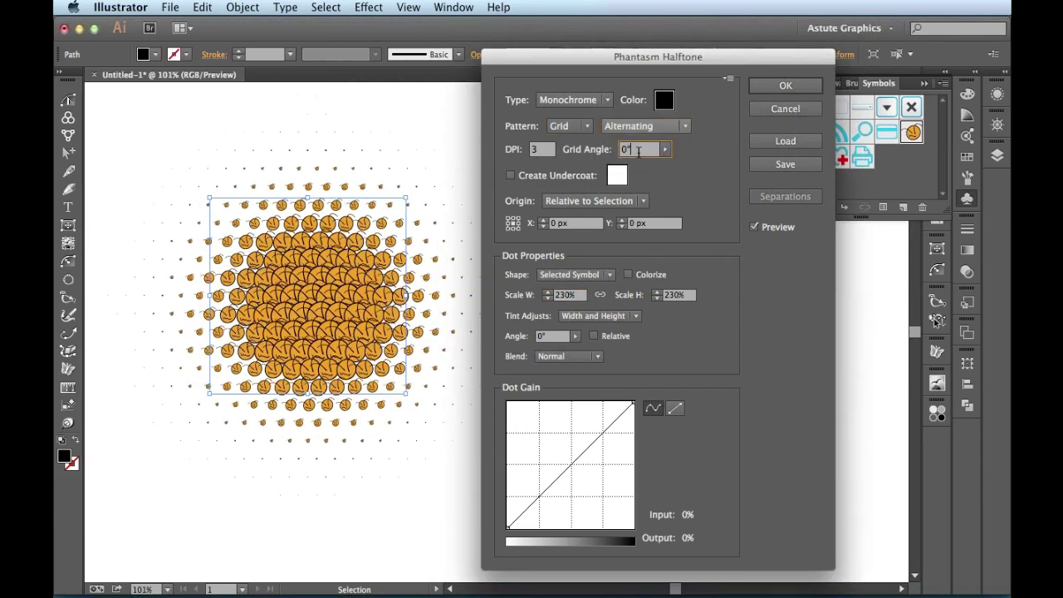
key("shift+Up")
key("shift+Up")
key("shift+Up")
key("shift+Up")
key("shift+Up")
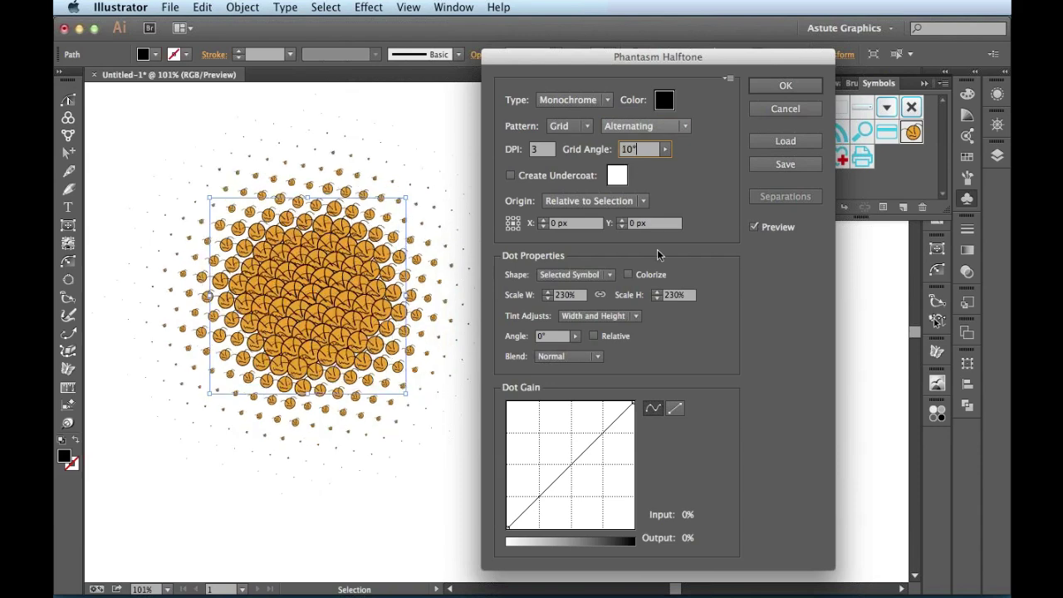
key("shift+Up")
key("shift+Up")
key("shift+Up")
key("shift+Up")
key("shift+Up")
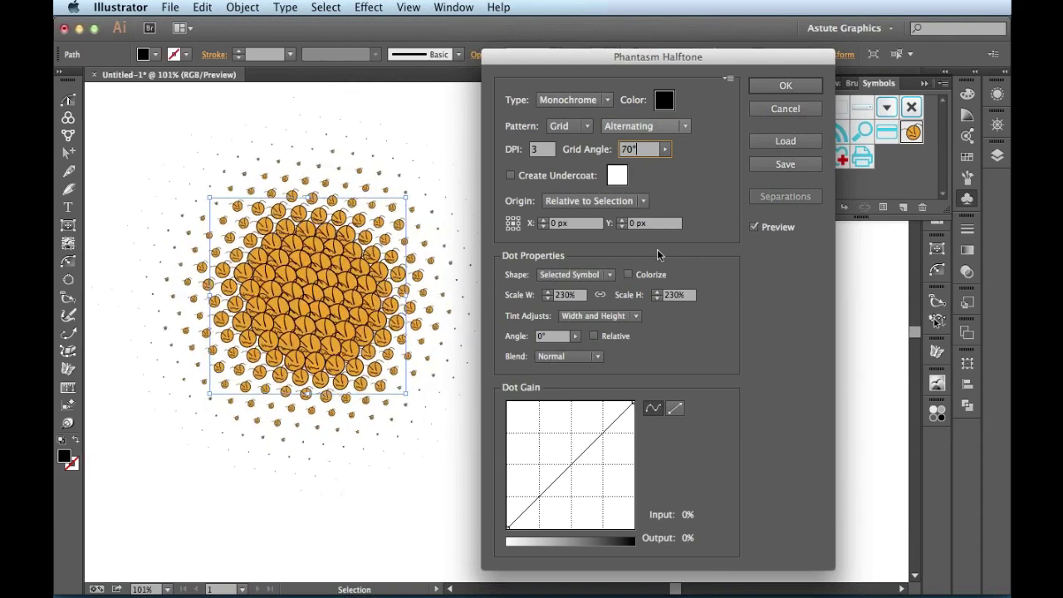
key("Down")
key("Down")
key("Down")
key("Down")
key("Down")
key("Down")
key("Down")
key("Down")
key("Down")
key("Down")
key("Down")
key("Down")
key("Down")
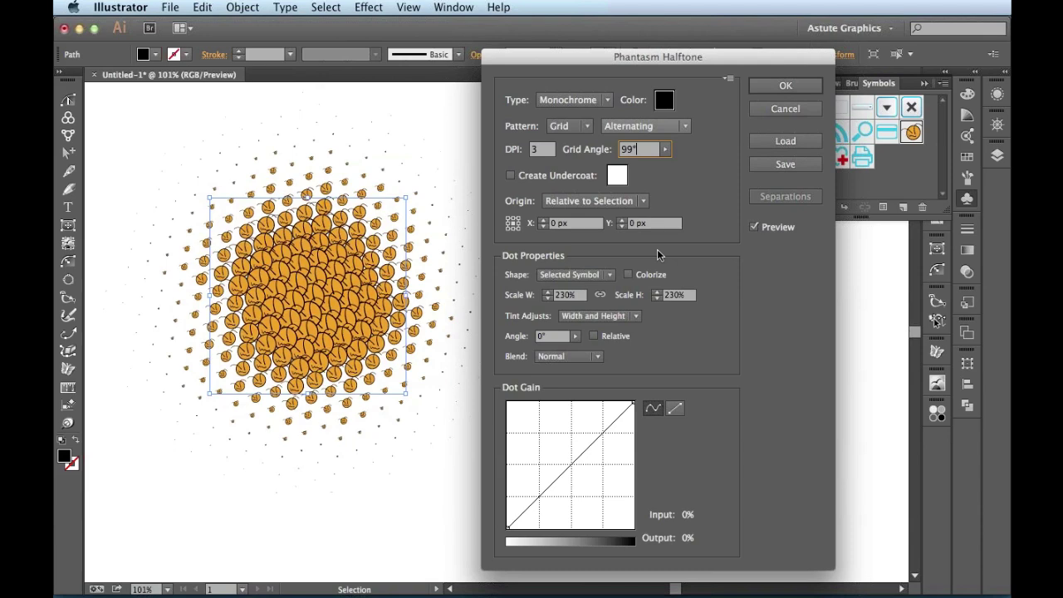
key("Down")
key("Down")
key("Down")
key("Down")
key("Down")
key("Down")
key("Down")
key("Down")
key("Down")
key("Down")
key("Down")
key("Down")
key("Down")
key("Down")
key("Down")
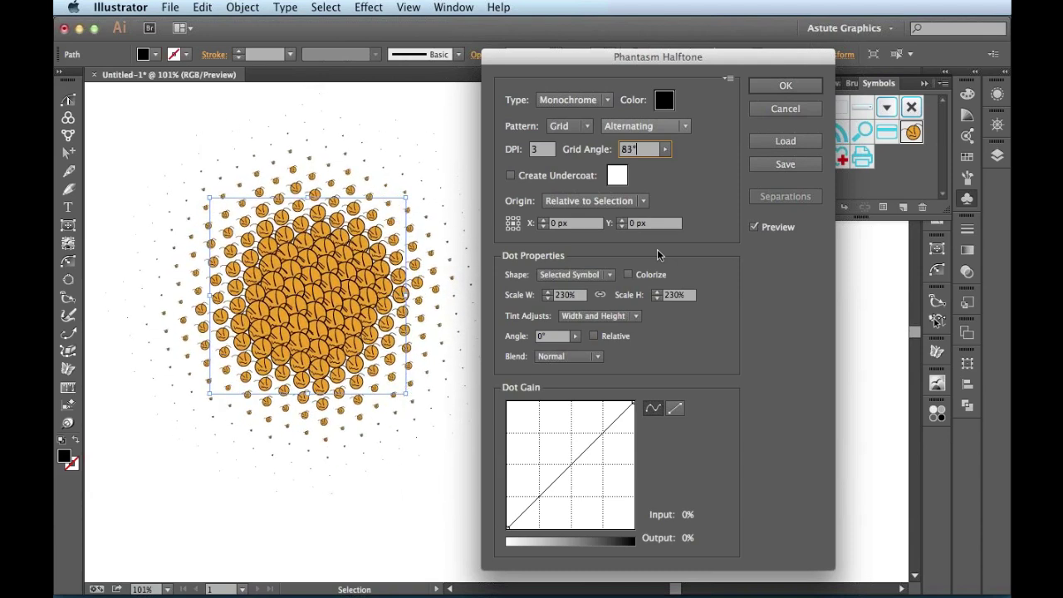
key("Down")
key("Down")
key("Down")
key("Down")
key("Down")
key("Down")
key("Down")
key("Down")
key("Down")
key("Down")
key("Down")
key("Down")
key("Down")
key("Down")
key("Down")
key("Down")
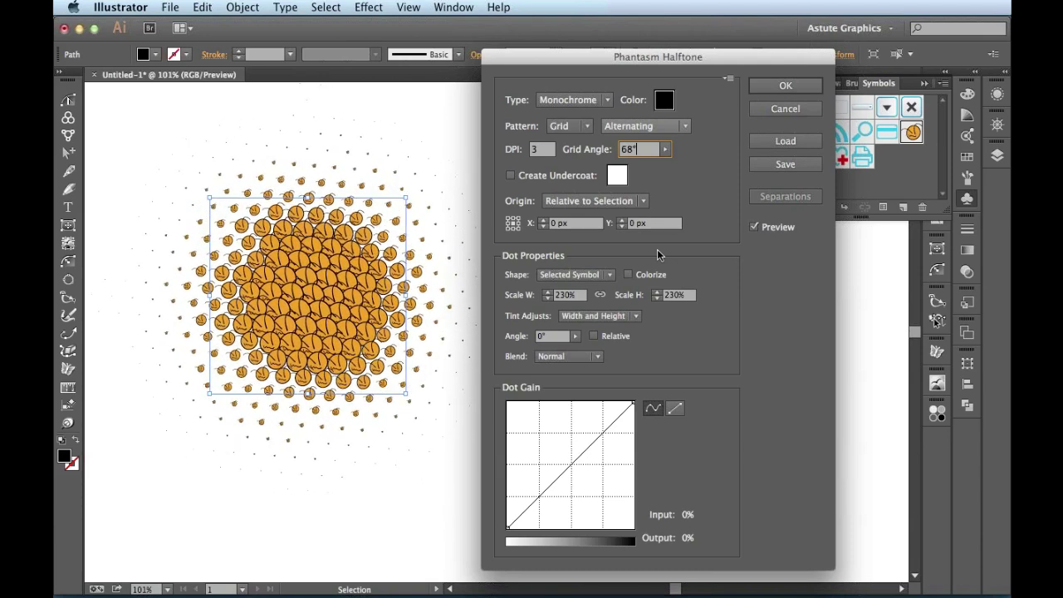
key("Down")
key("Down")
key("Down")
key("Down")
key("Down")
key("Down")
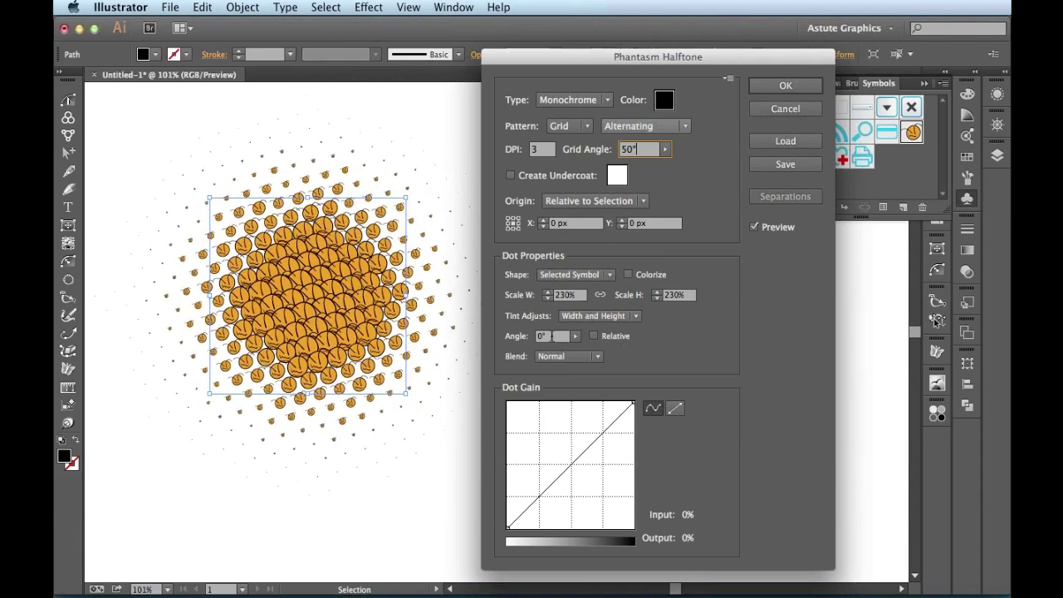
left_click(553, 335)
key("shift+Up")
key("shift+Up")
key("shift+Up")
key("shift+Up")
key("shift+Up")
key("shift+Up")
key("shift+Up")
key("shift+Up")
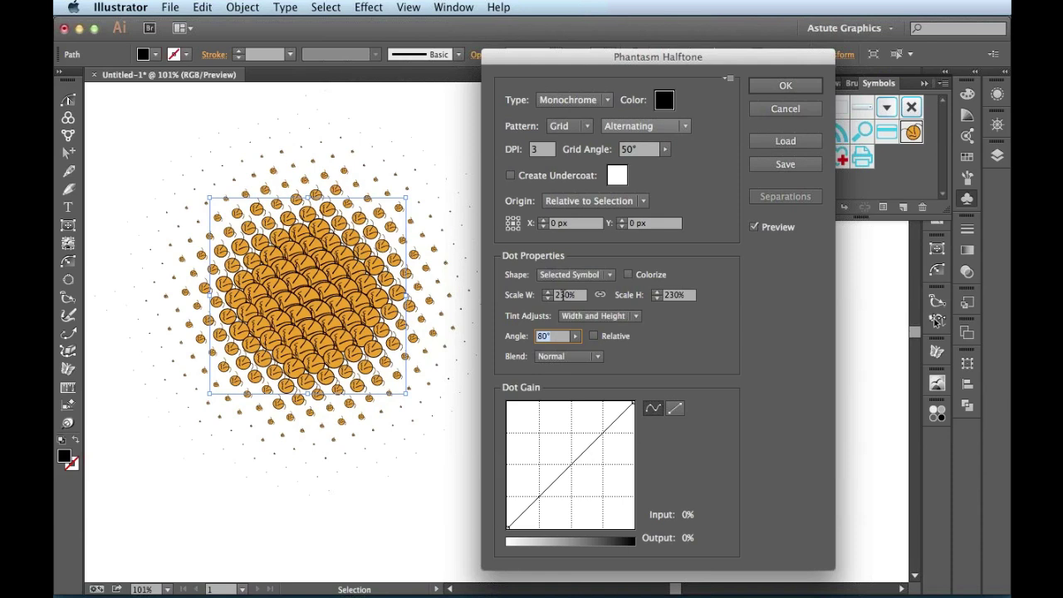
Discard the halftone, deselect the circle, and pick the Dynamic Sketch tool
left_click(766, 113)
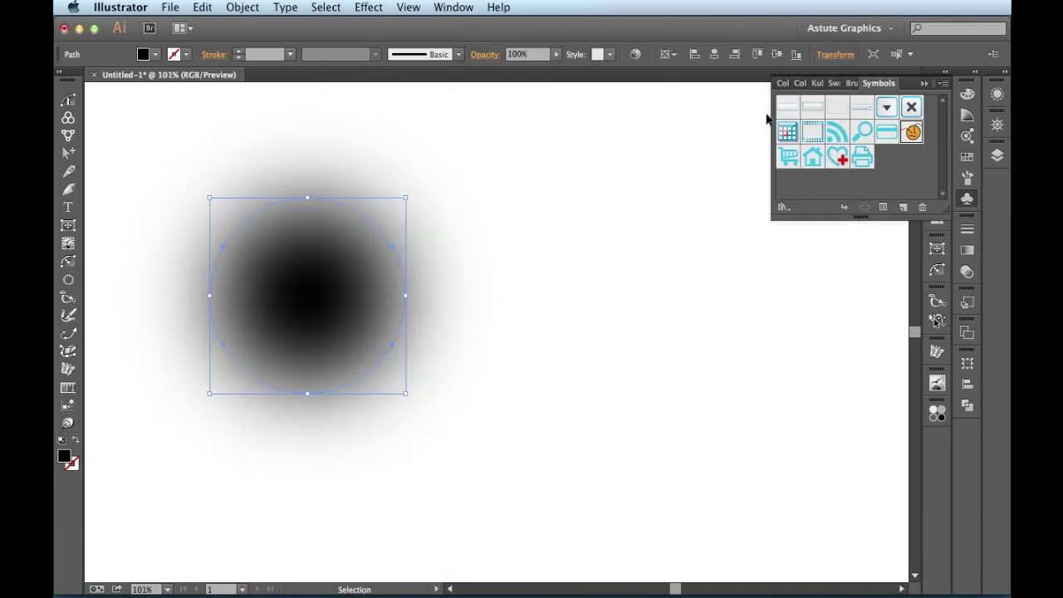
left_click(771, 323)
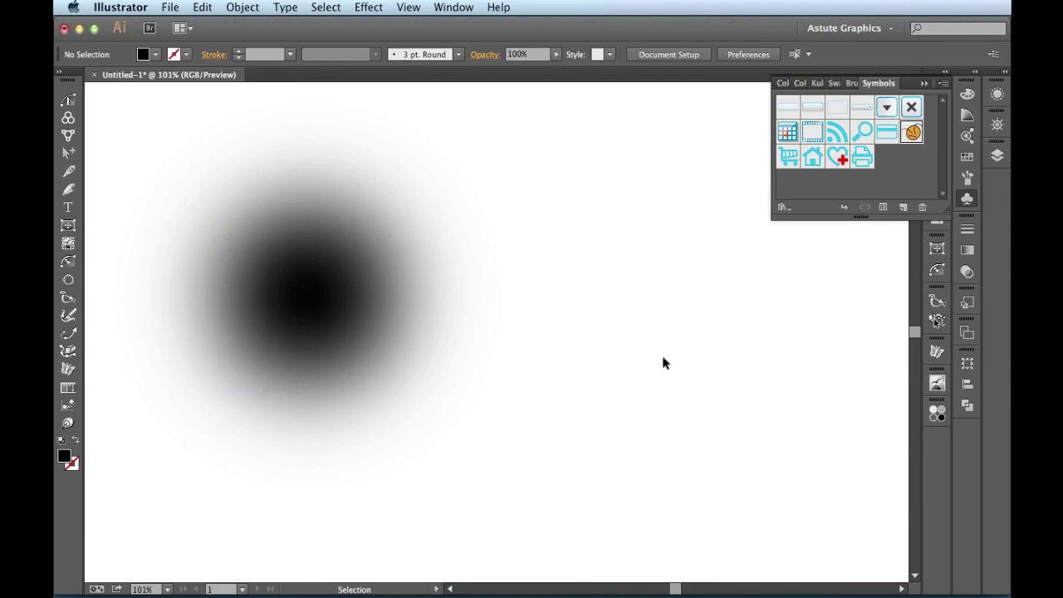
left_click(69, 189)
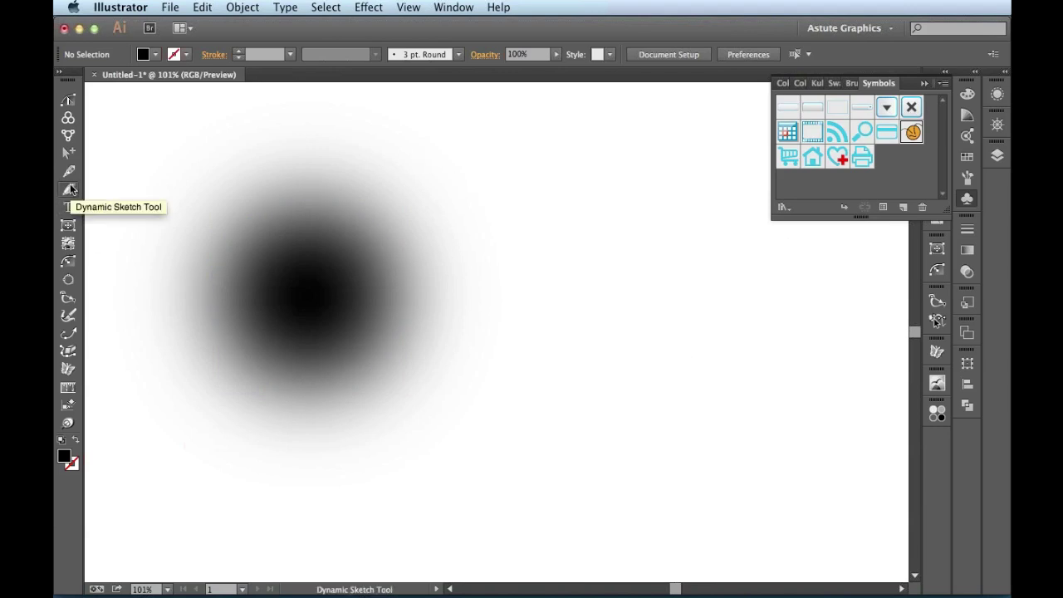
Hide the symbol library and set Dynamic Sketch to the X brush style with pressure input None
left_click(967, 198)
left_click(937, 125)
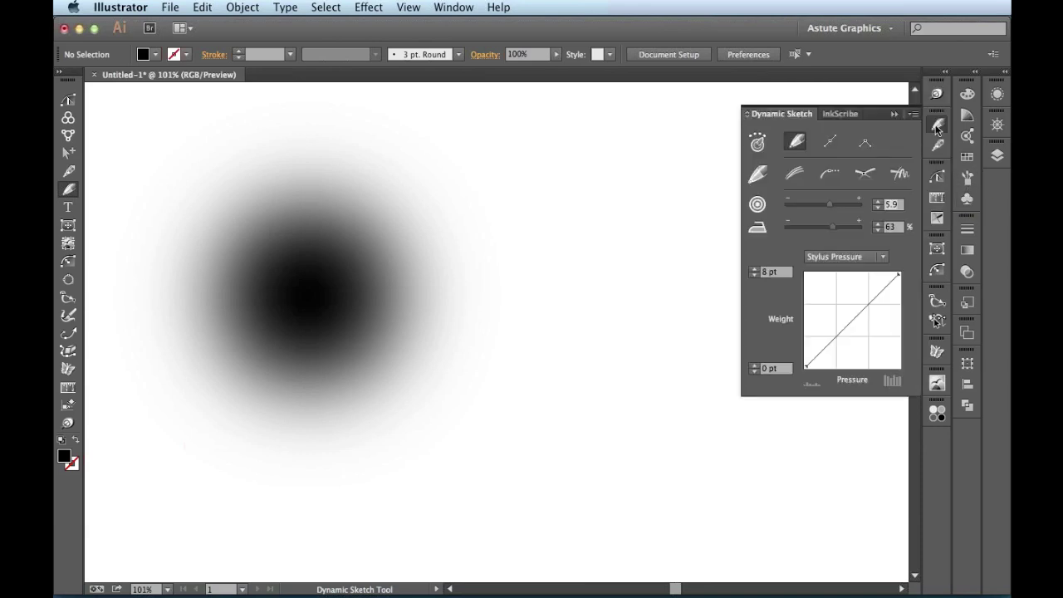
left_click(865, 173)
left_click(862, 257)
left_click(862, 270)
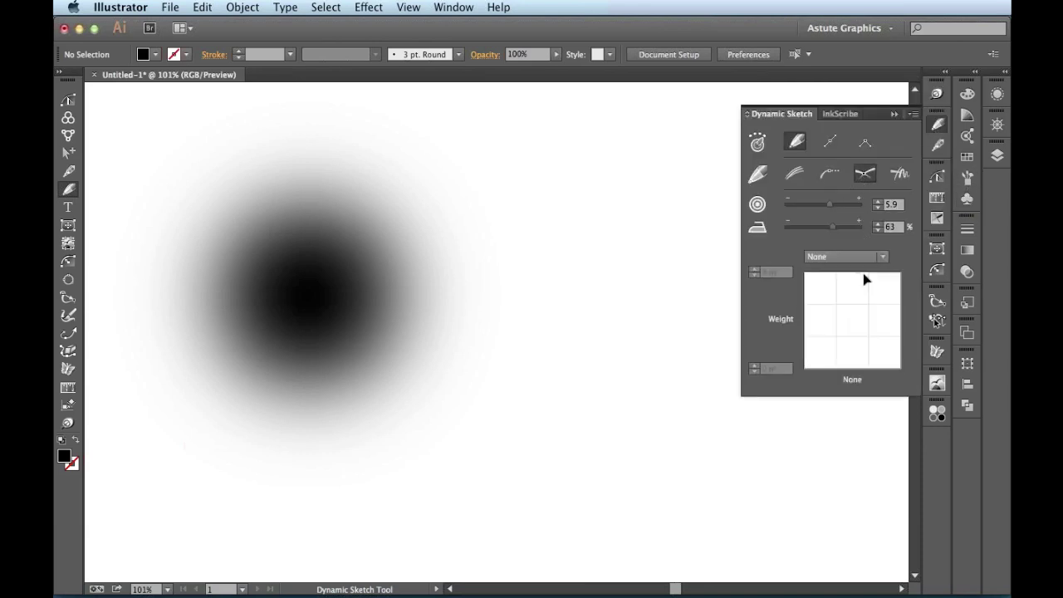
left_click(937, 125)
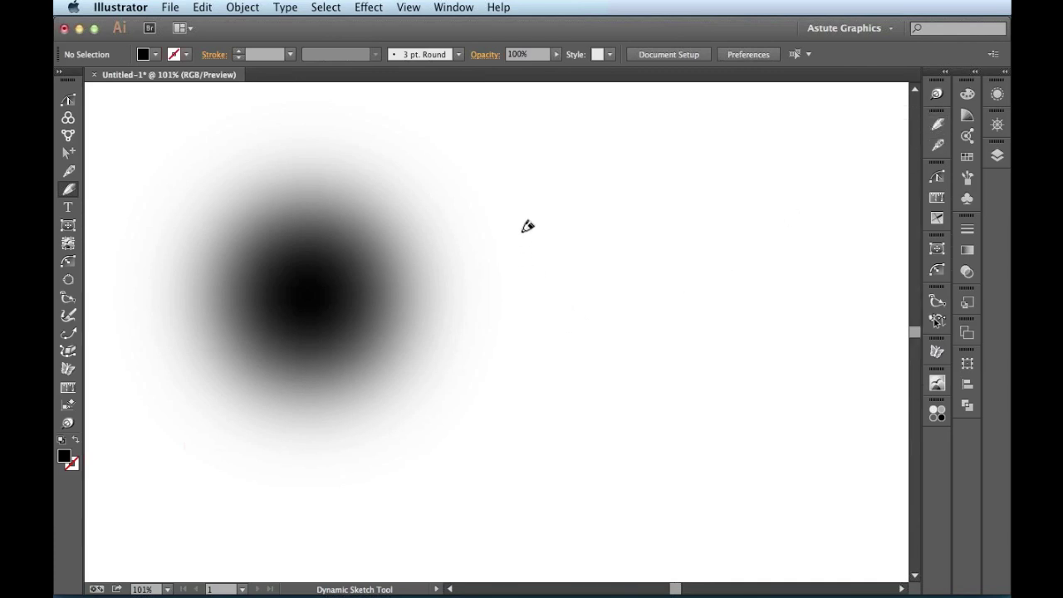
Sketch a closed torn-edged shape right of the circle and fill it solid black with no stroke
left_click_drag(525, 233, 507, 382)
mouse_move(530, 239)
left_mouse_down()
mouse_move(722, 328)
mouse_move(687, 349)
left_mouse_up()
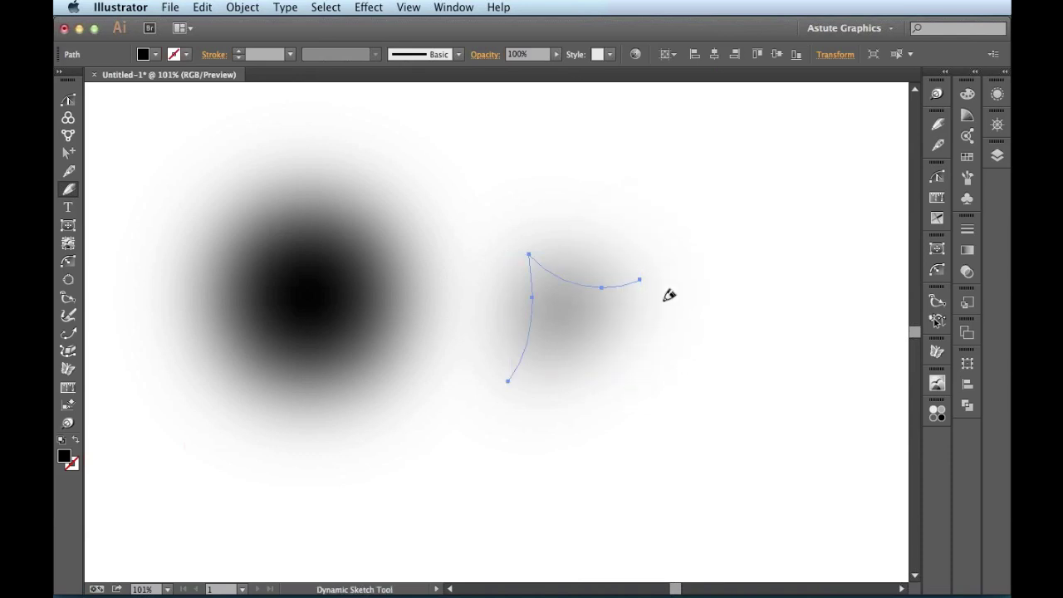
left_click_drag(514, 365, 562, 489)
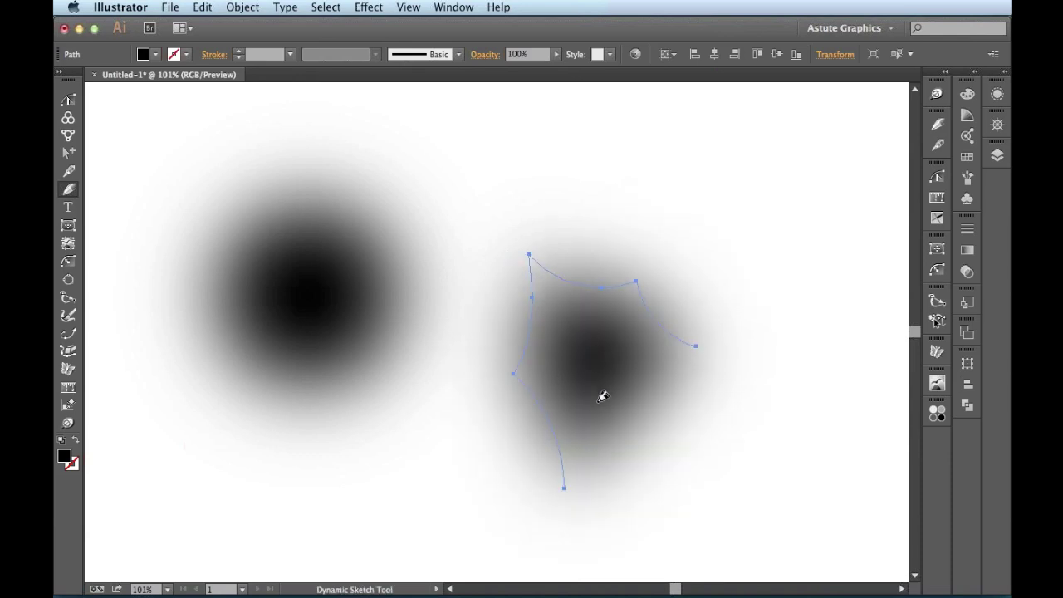
key("d")
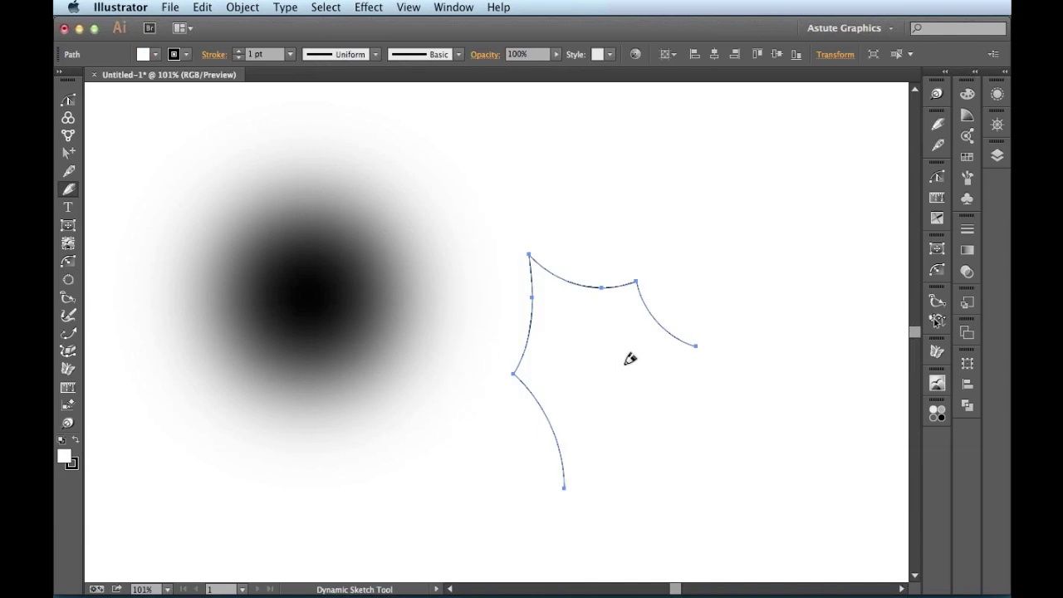
left_click_drag(558, 479, 624, 401)
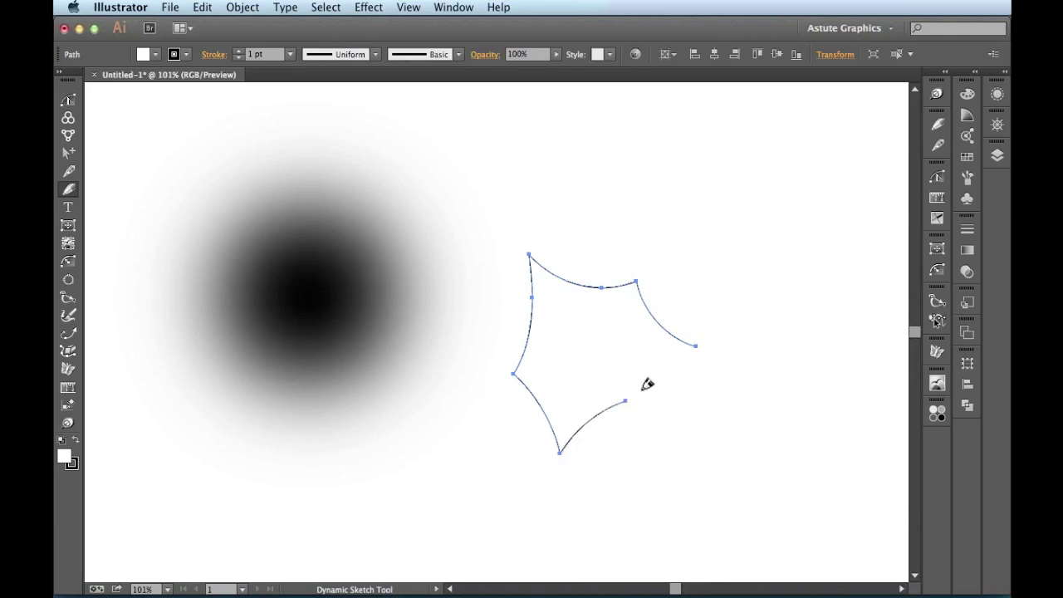
left_click_drag(695, 322, 653, 412)
left_click_drag(651, 365, 615, 406)
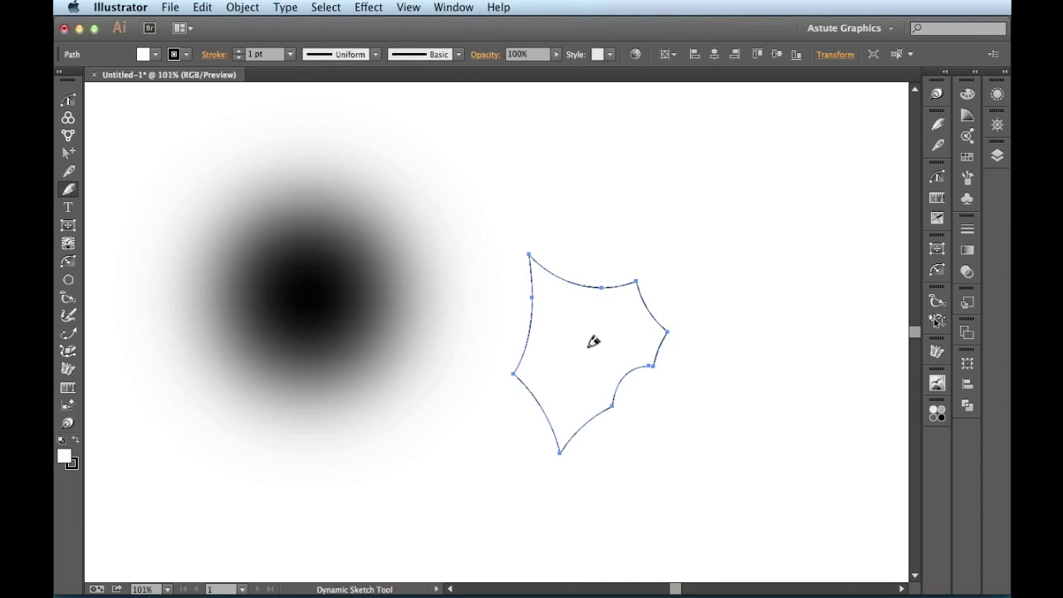
key("shift+x")
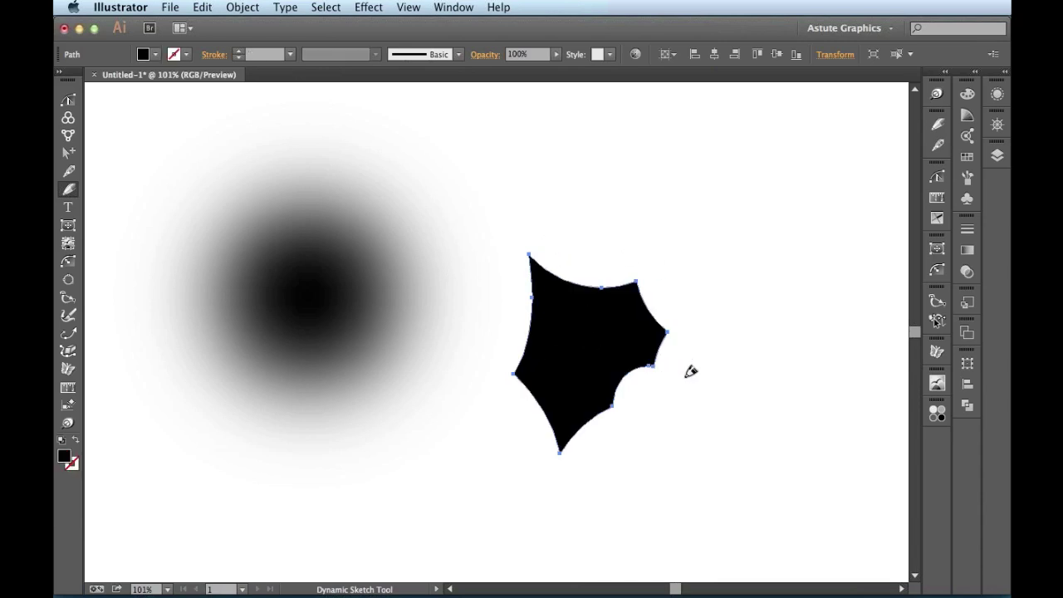
Save the black torn shape as a Graphic symbol named 'rip', delete its instance, and select the circle
key("v")
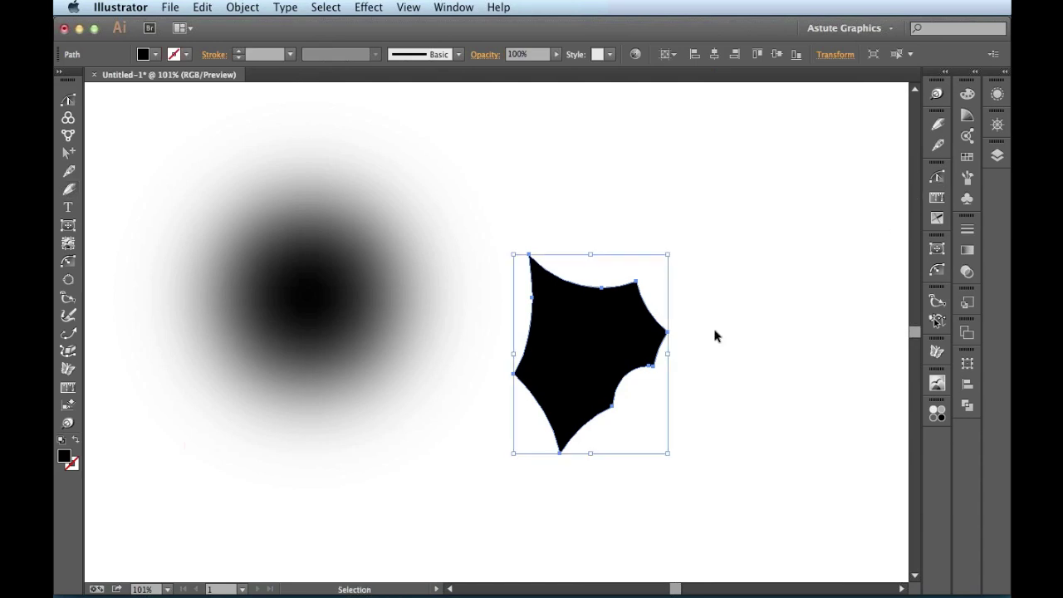
left_click_drag(601, 356, 907, 176)
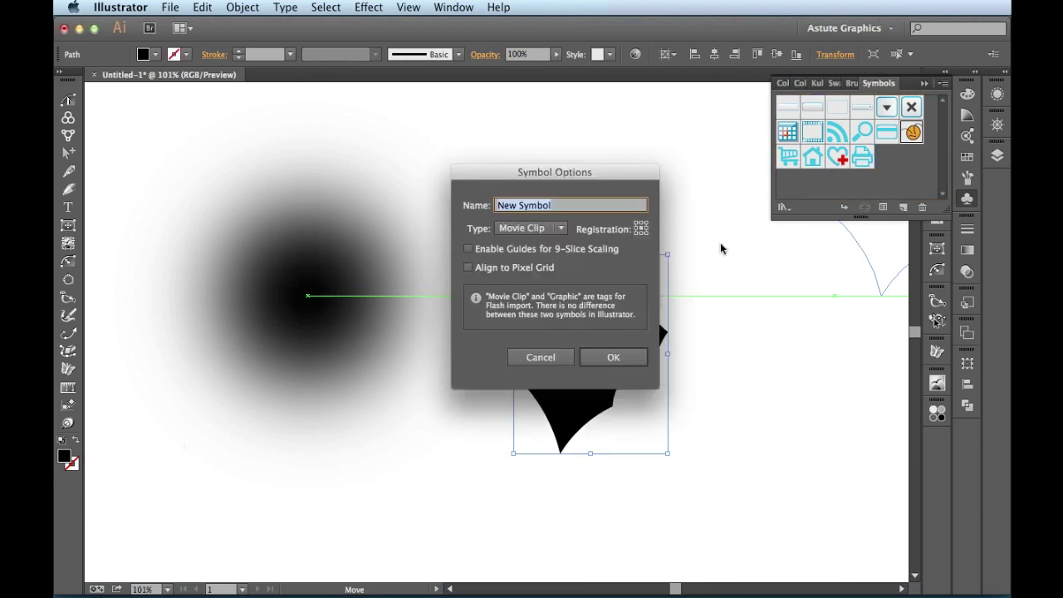
type("rip")
key("Tab")
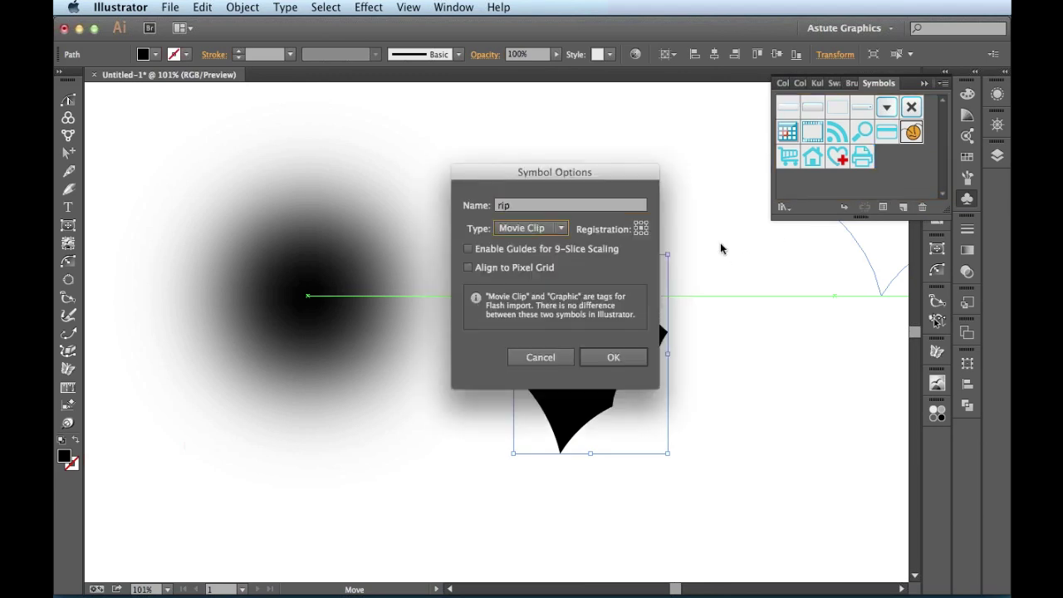
key("Down")
key("Return")
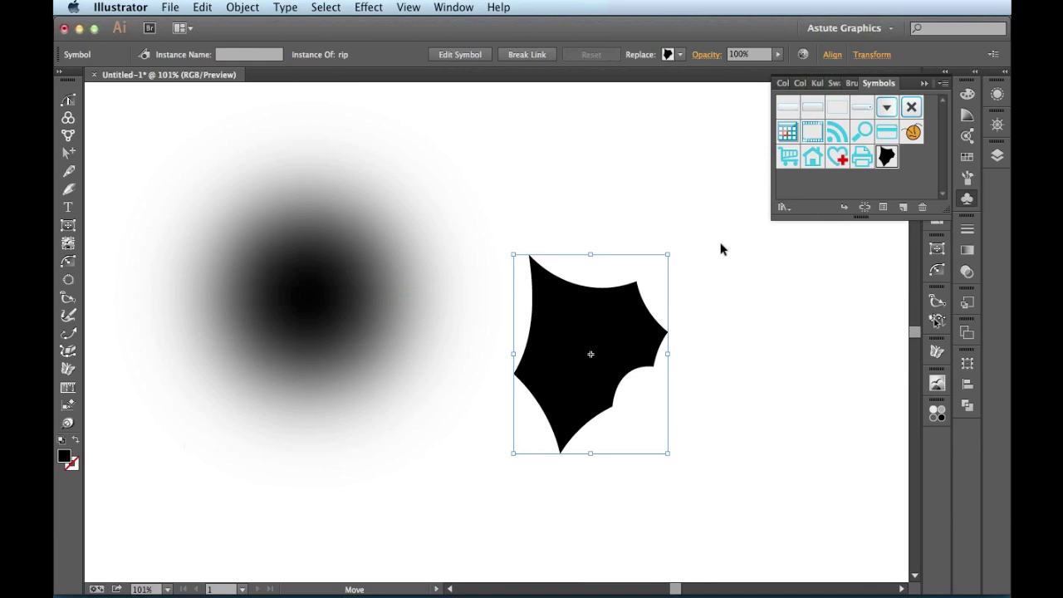
key("Delete")
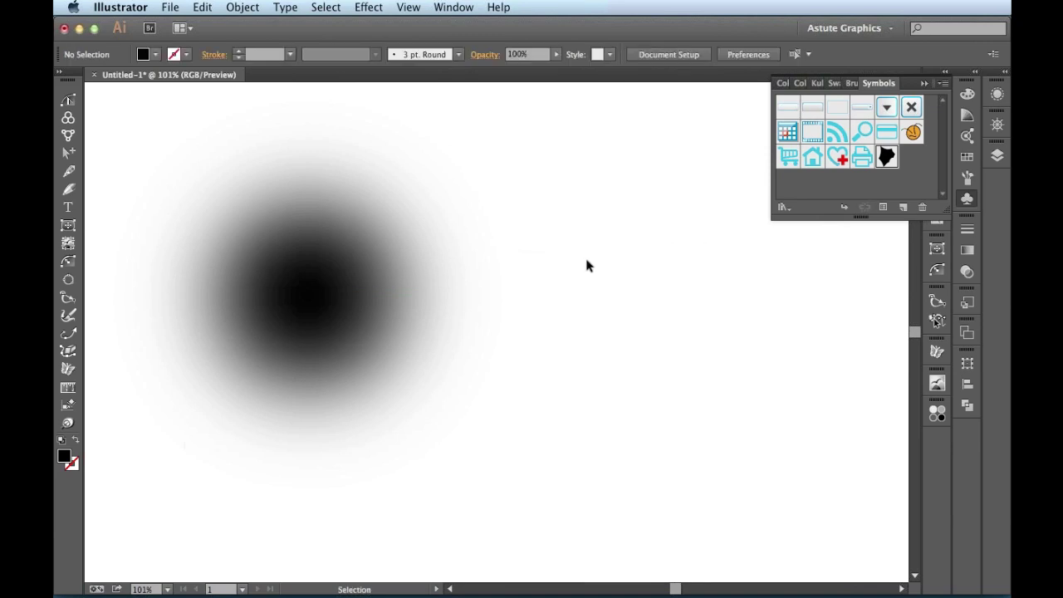
left_click_drag(586, 263, 266, 282)
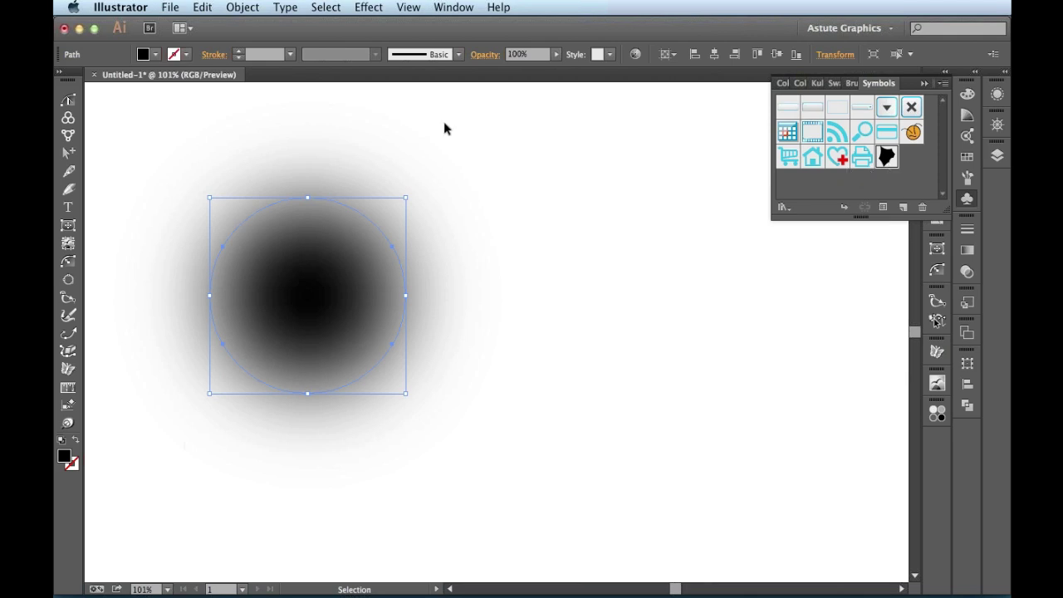
Preview Phantasm Halftone on the circle at 3 DPI using the rip symbol as dots
left_click(374, 10)
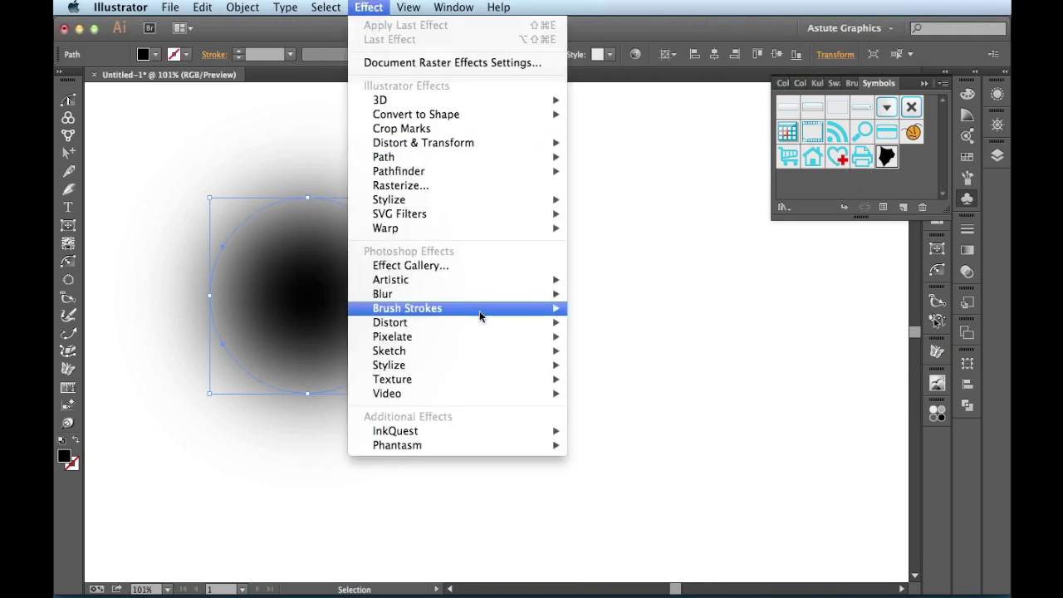
mouse_move(508, 447)
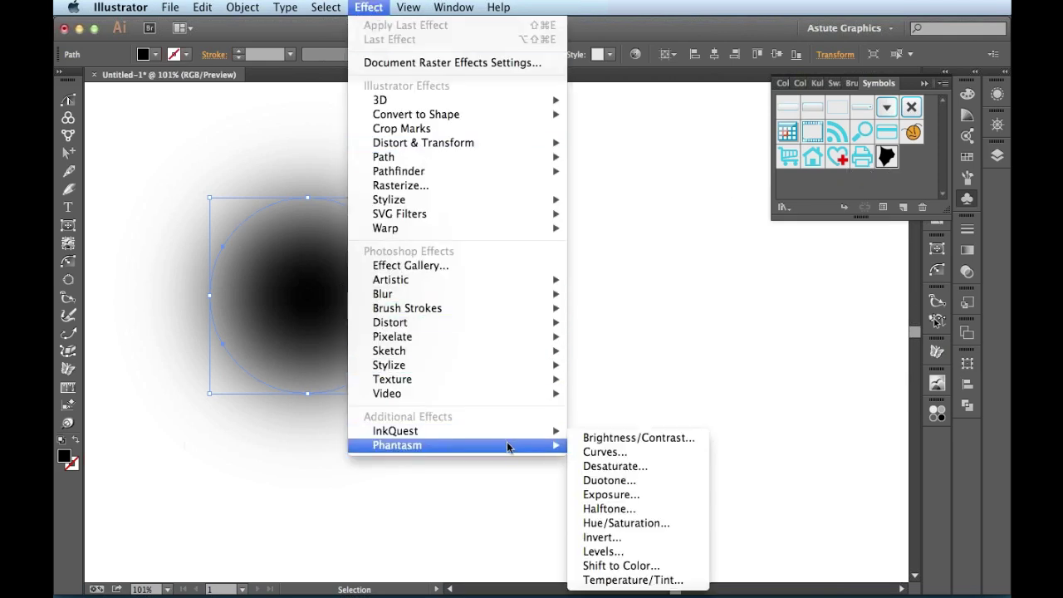
left_click(677, 509)
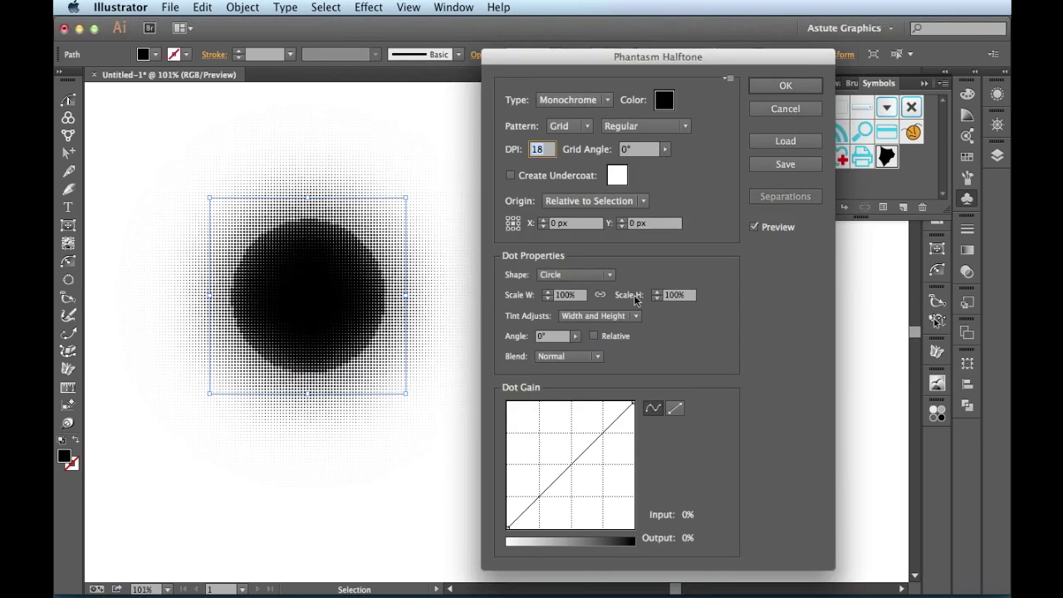
type("3")
key("Tab")
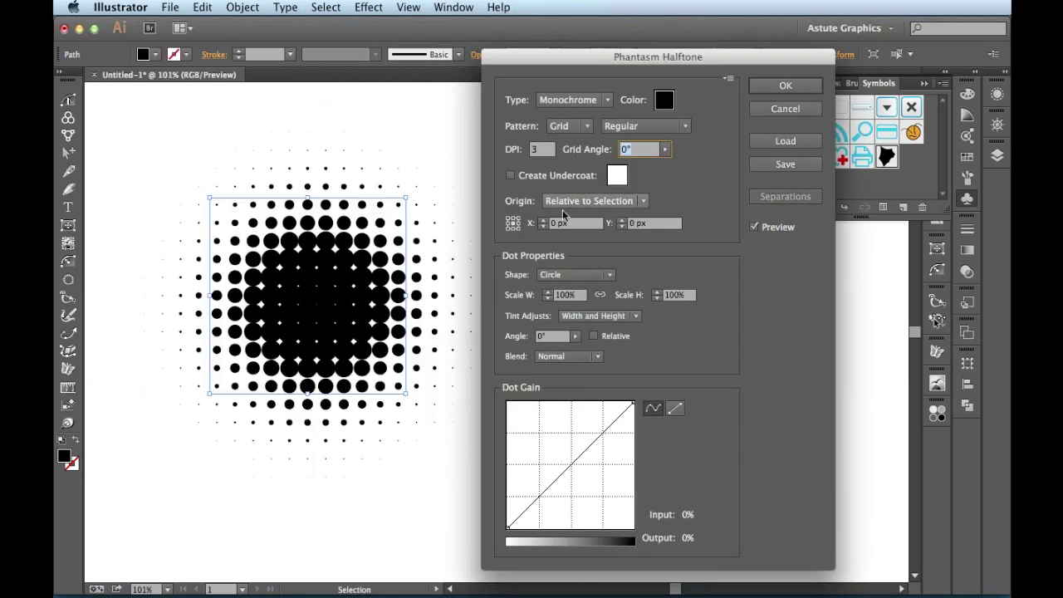
left_click(574, 276)
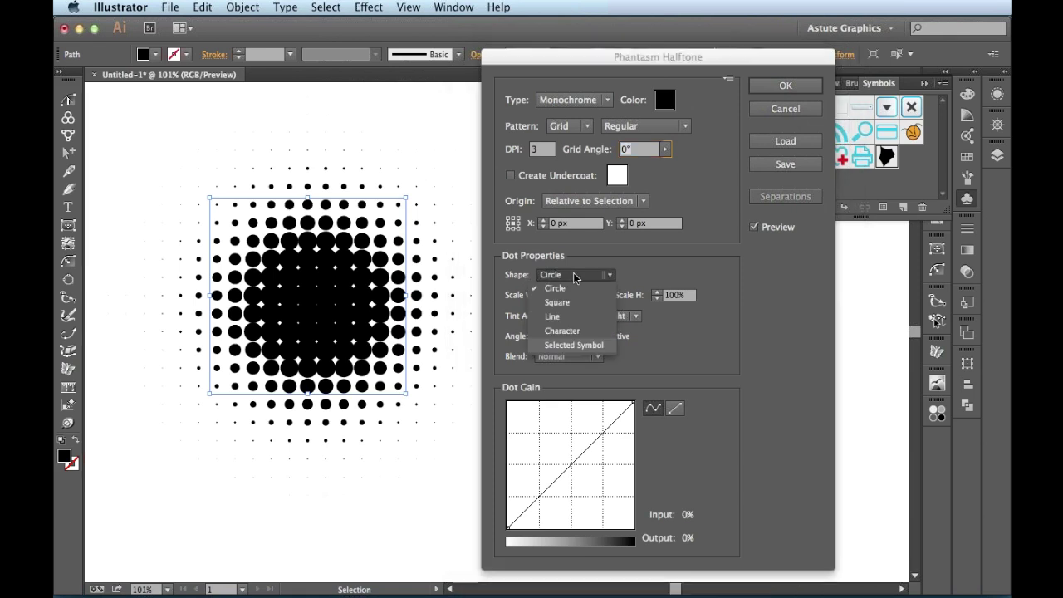
left_click(595, 345)
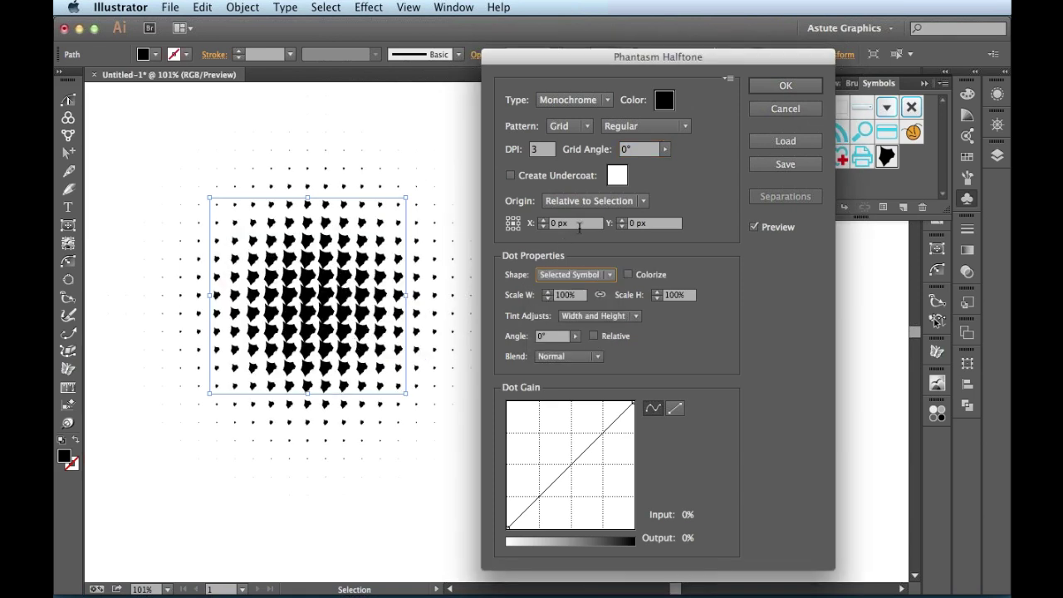
Scale the halftone symbols to 200% in a Radial 7 Spoke pattern
left_click(568, 295)
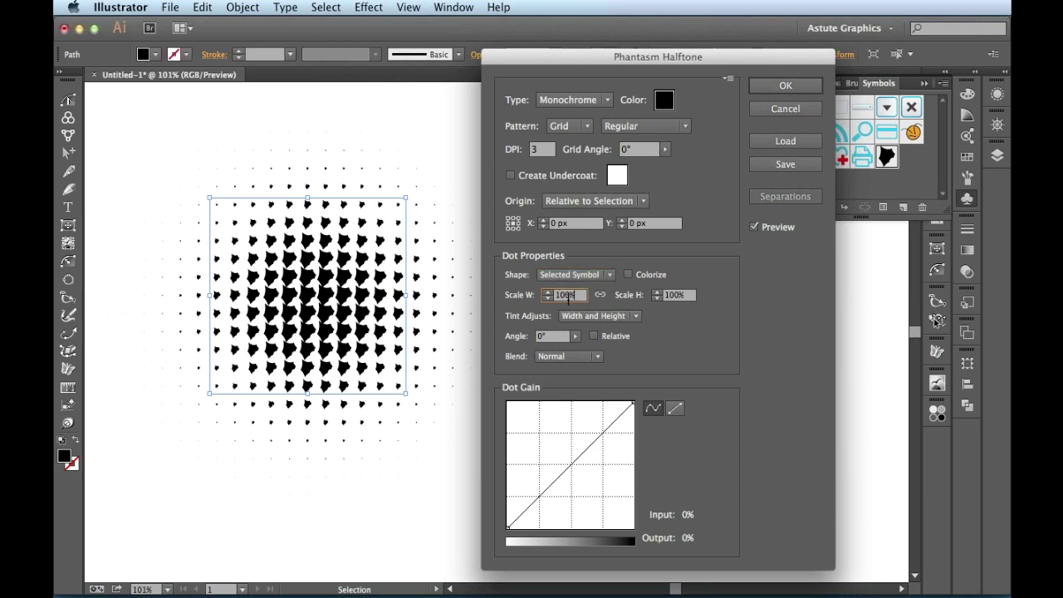
key("shift+Up")
key("shift+Up")
key("shift+Up")
key("shift+Up")
key("shift+Up")
key("shift+Up")
key("shift+Up")
key("shift+Up")
key("shift+Up")
key("shift+Up")
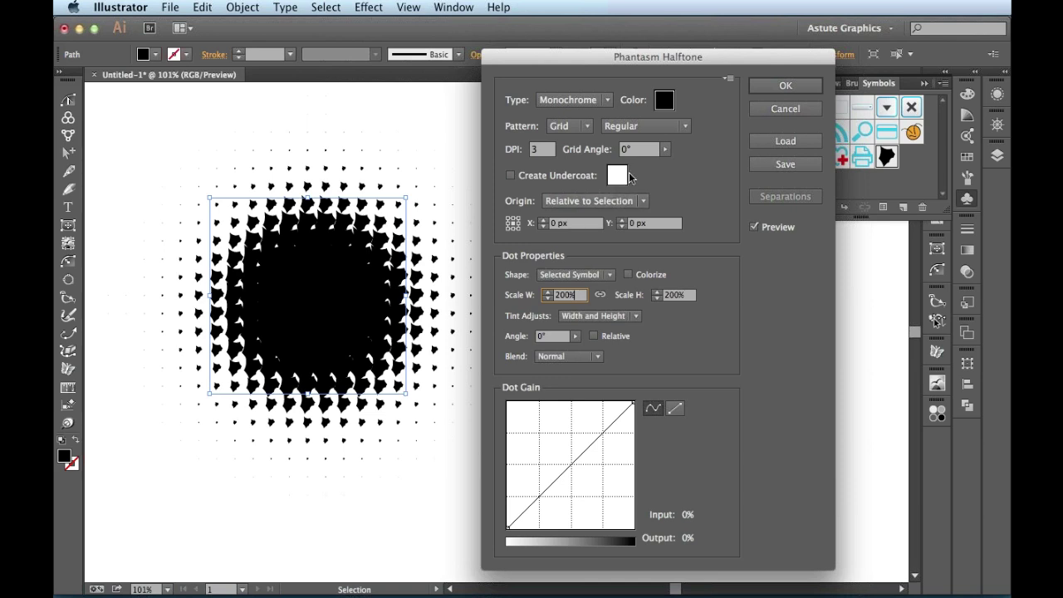
left_click(553, 126)
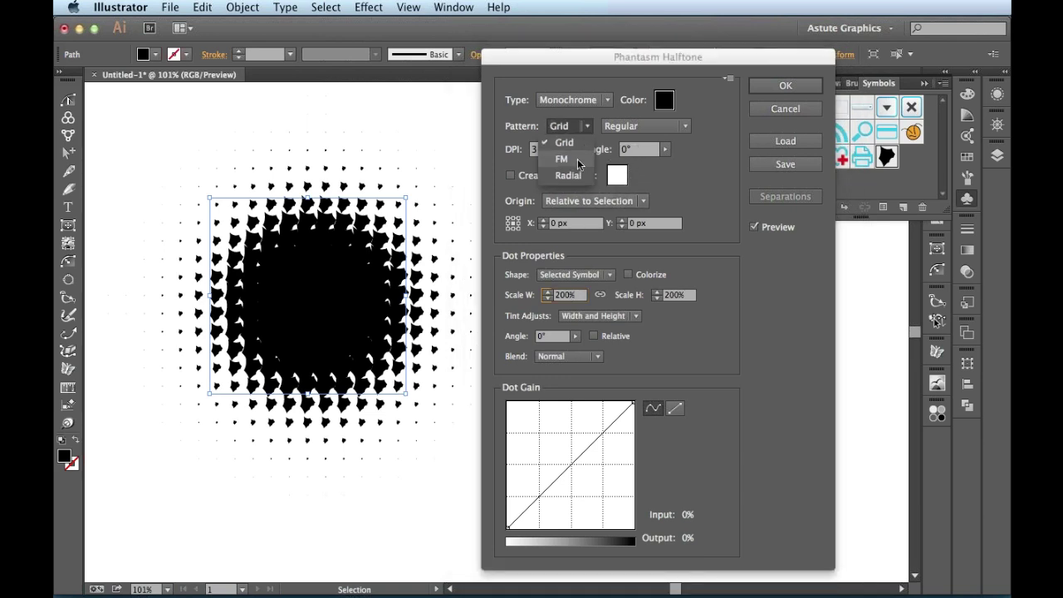
left_click(580, 176)
left_click(656, 129)
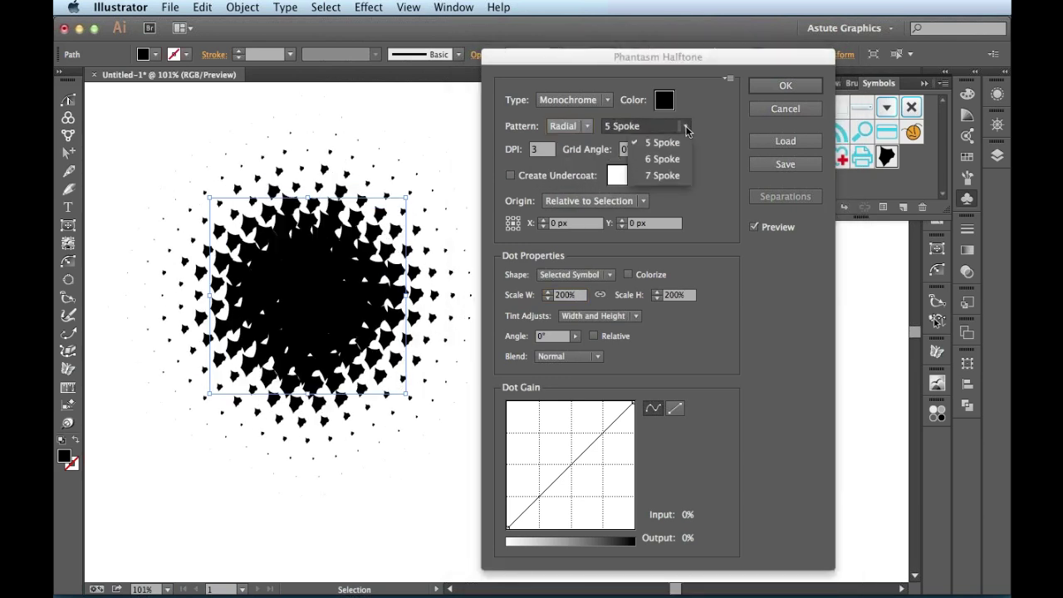
left_click(663, 178)
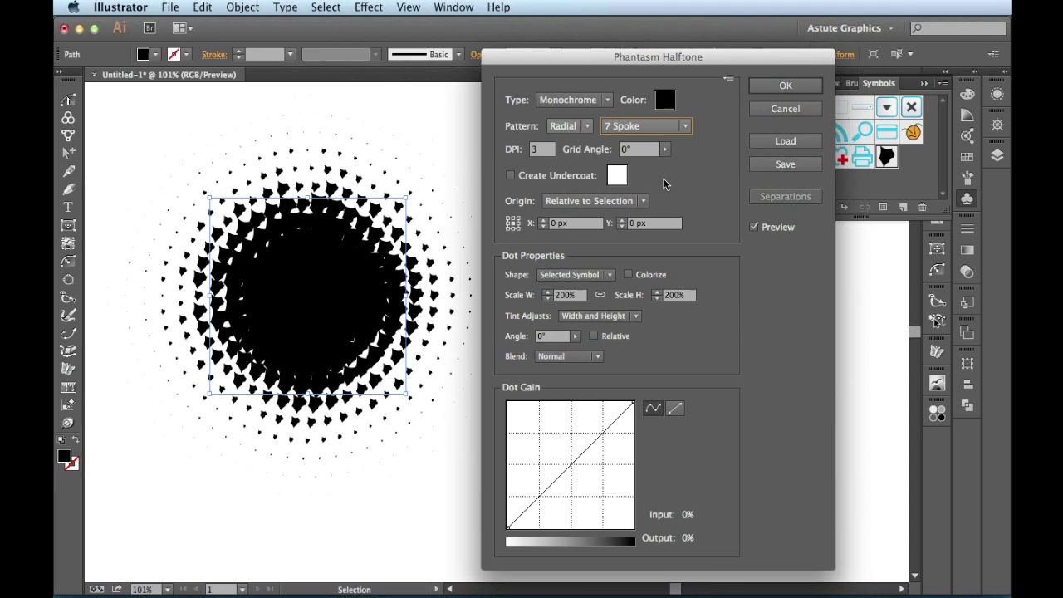
Set the symbol angle to 120° and the grid angle to 30°
left_click(564, 337)
key("BackSpace")
type("120")
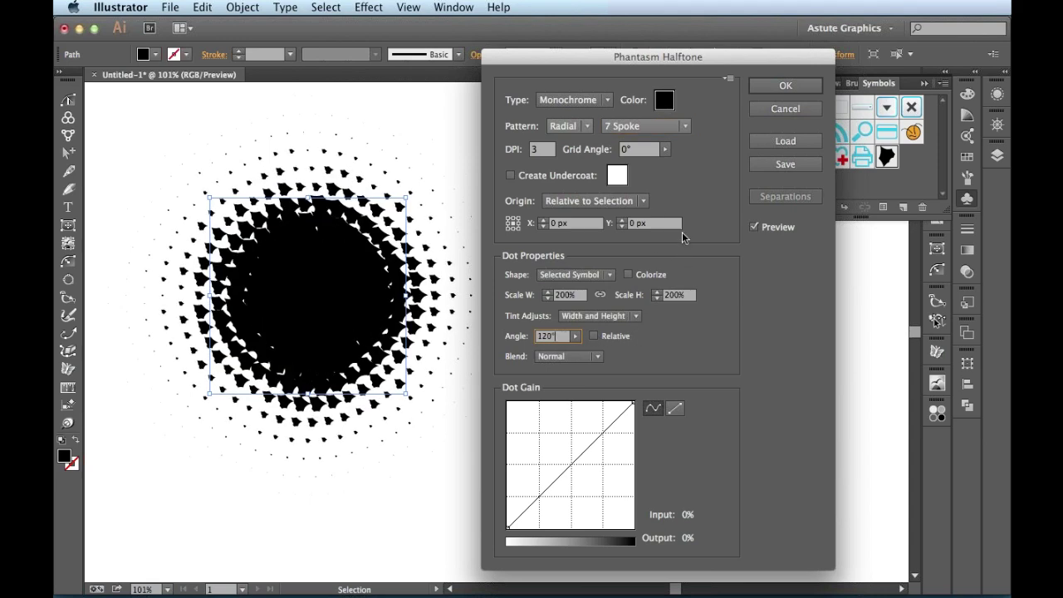
left_click(644, 151)
type("30")
key("Tab")
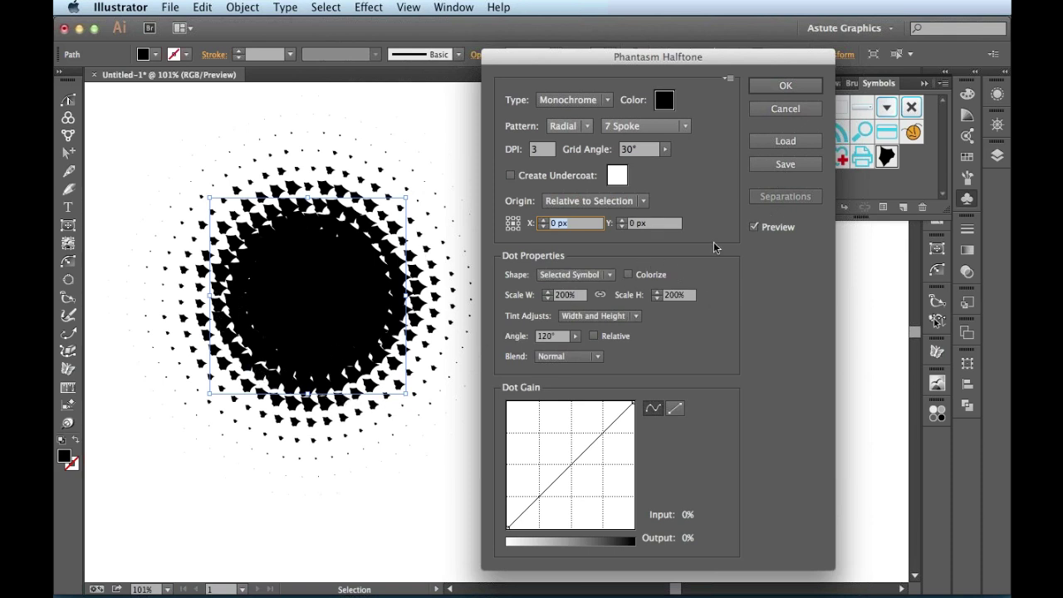
Apply the halftone and show the Appearance panel expanded to all rows
left_click(771, 84)
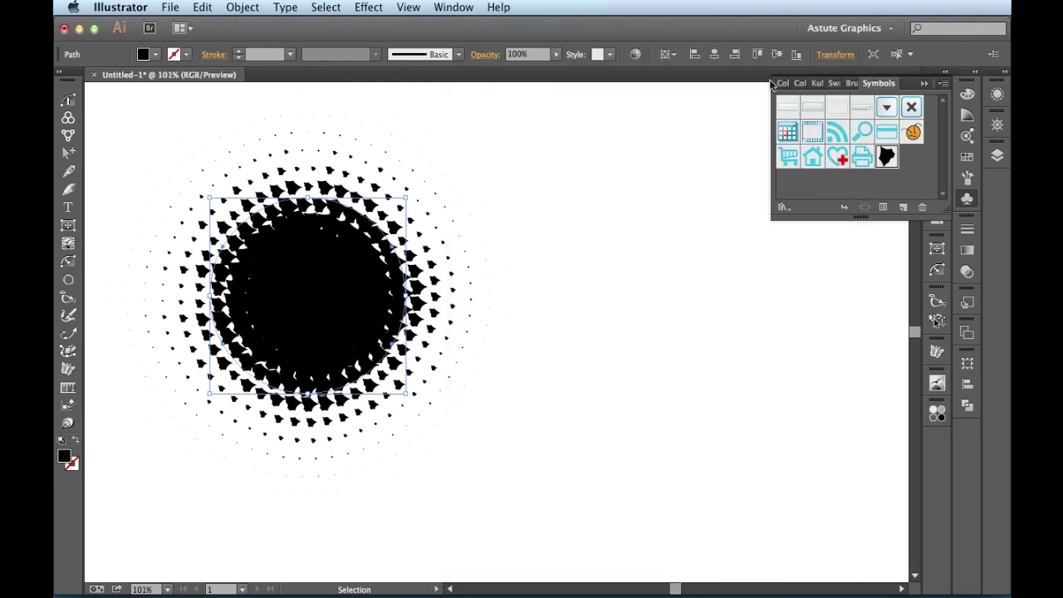
left_click(440, 7)
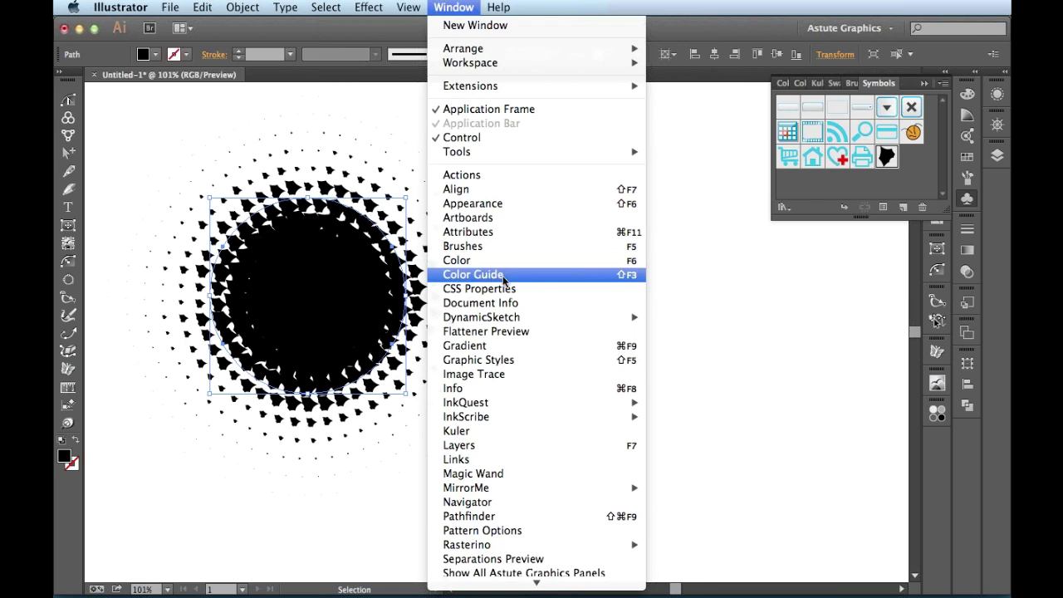
left_click(562, 207)
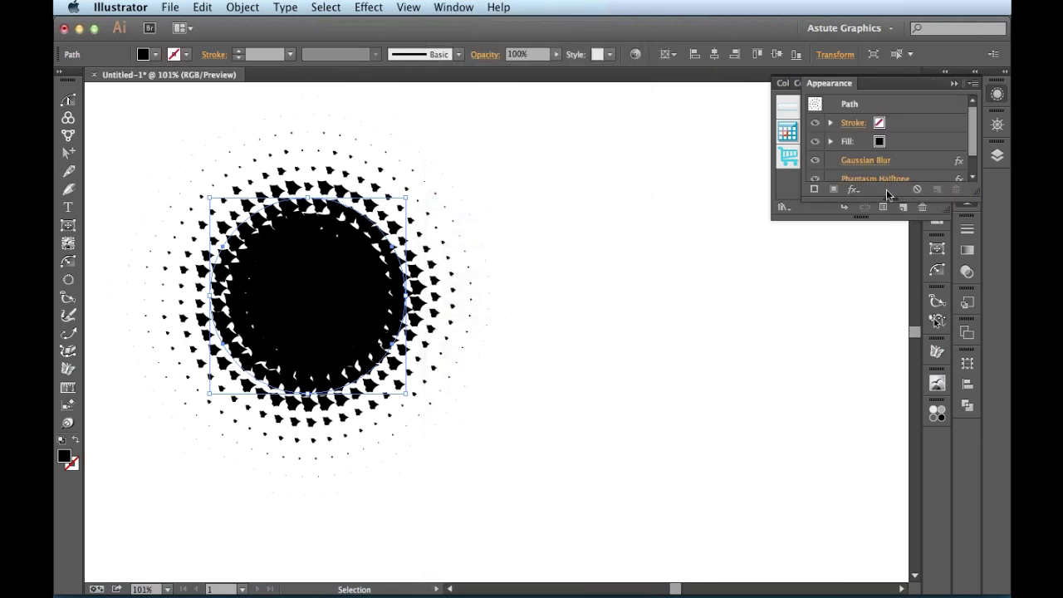
left_click_drag(887, 198, 886, 301)
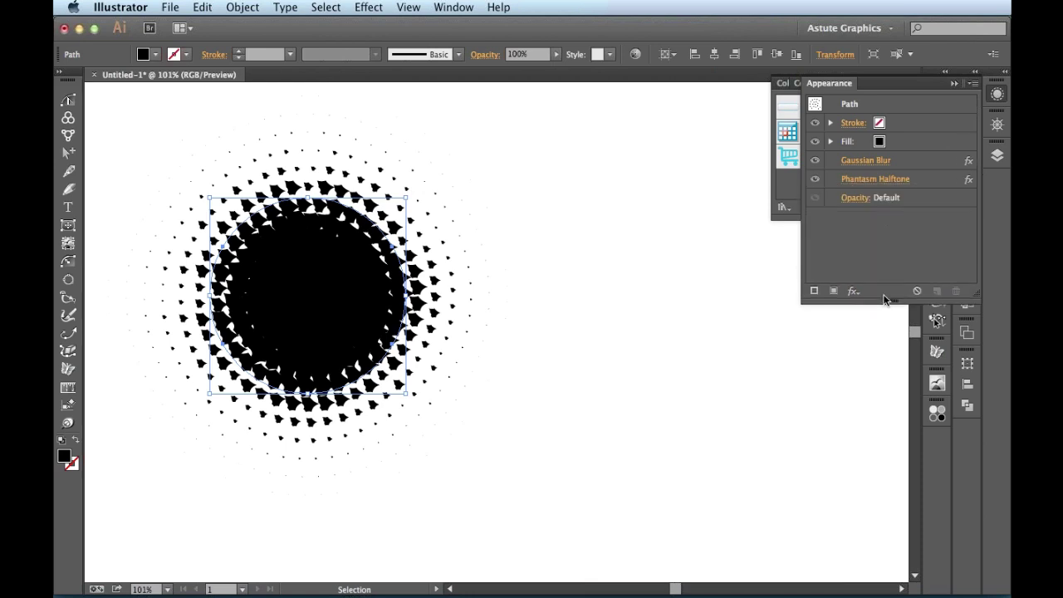
Raise the Phantasm Halftone resolution to 6 DPI for finer, denser rip symbols
left_click(888, 180)
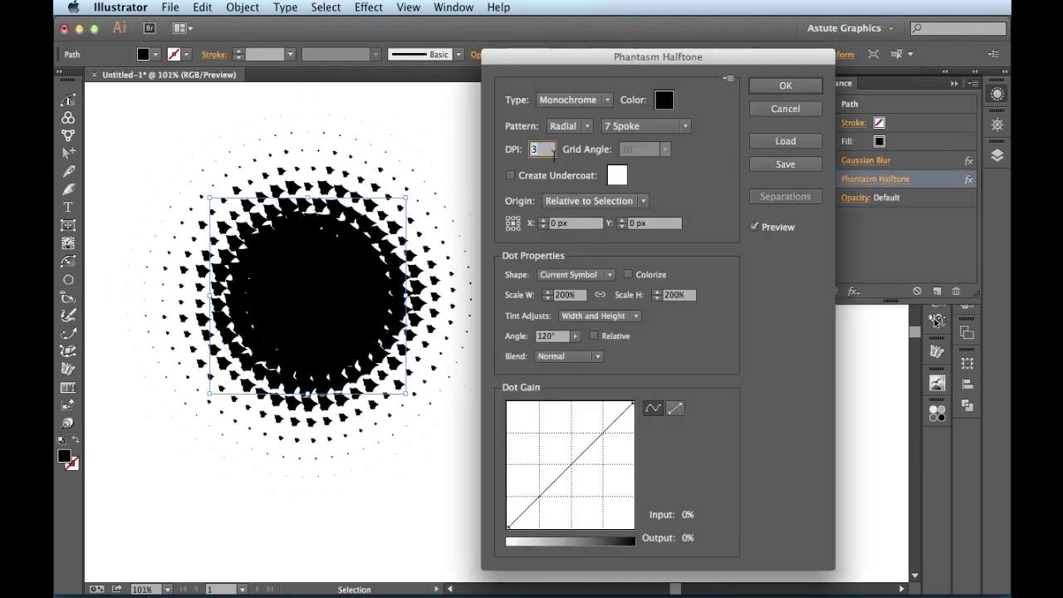
type("10")
type("6")
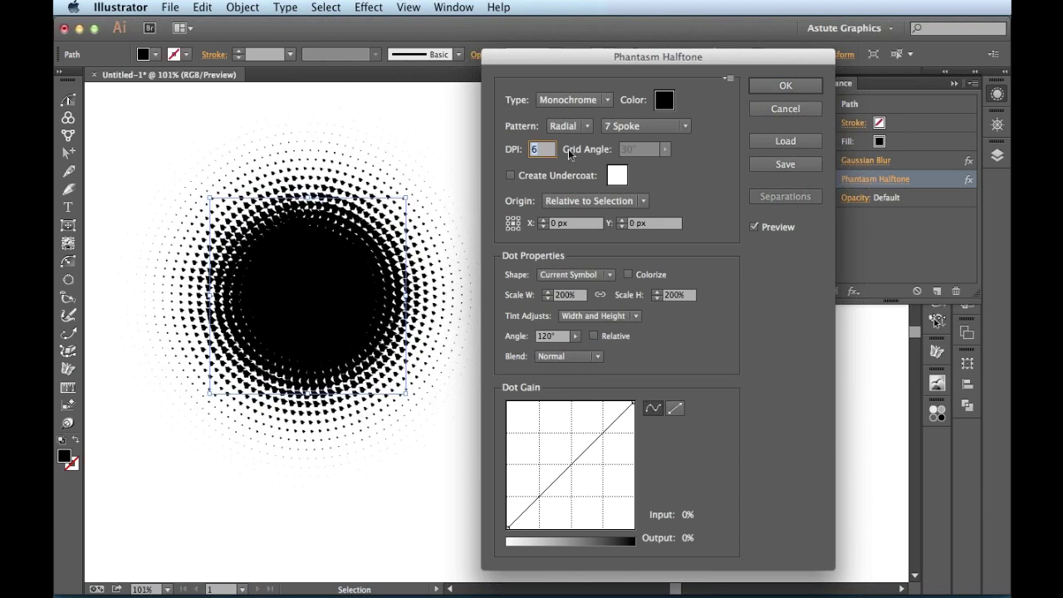
left_click(786, 88)
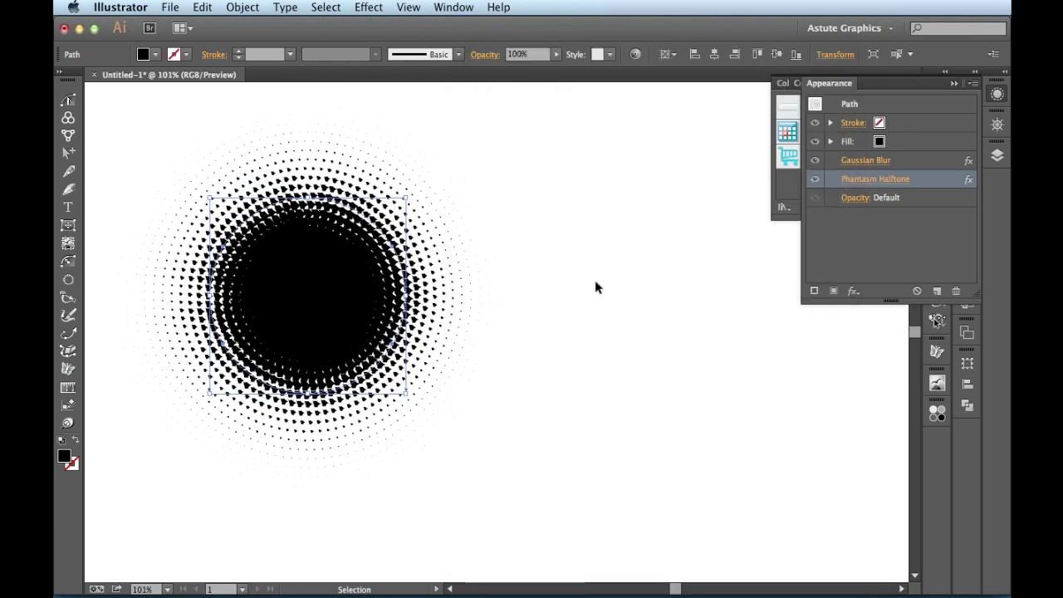